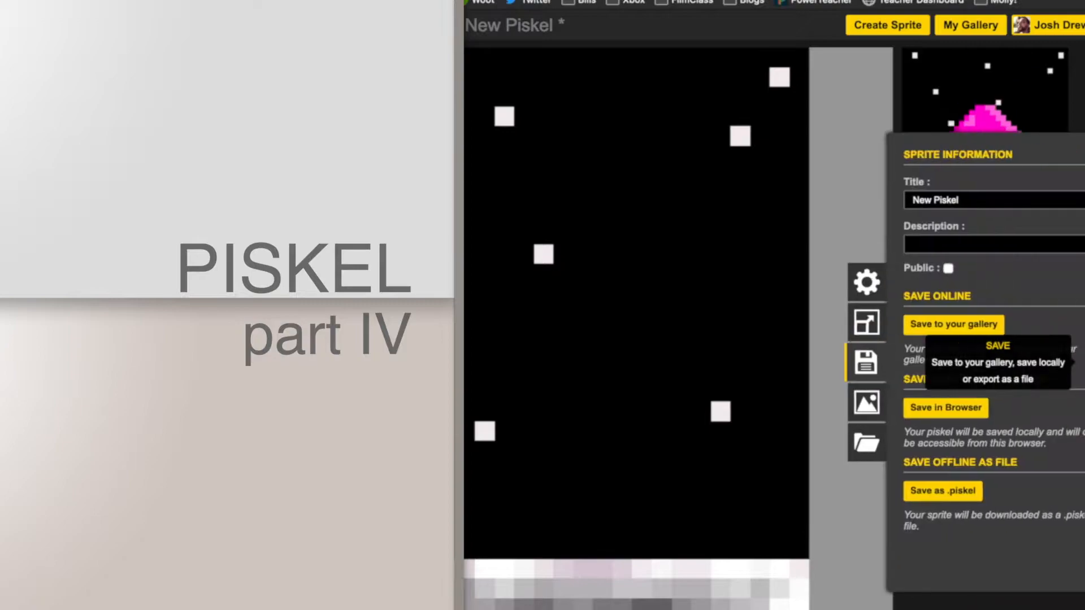
left_click_drag(990, 199, 868, 203)
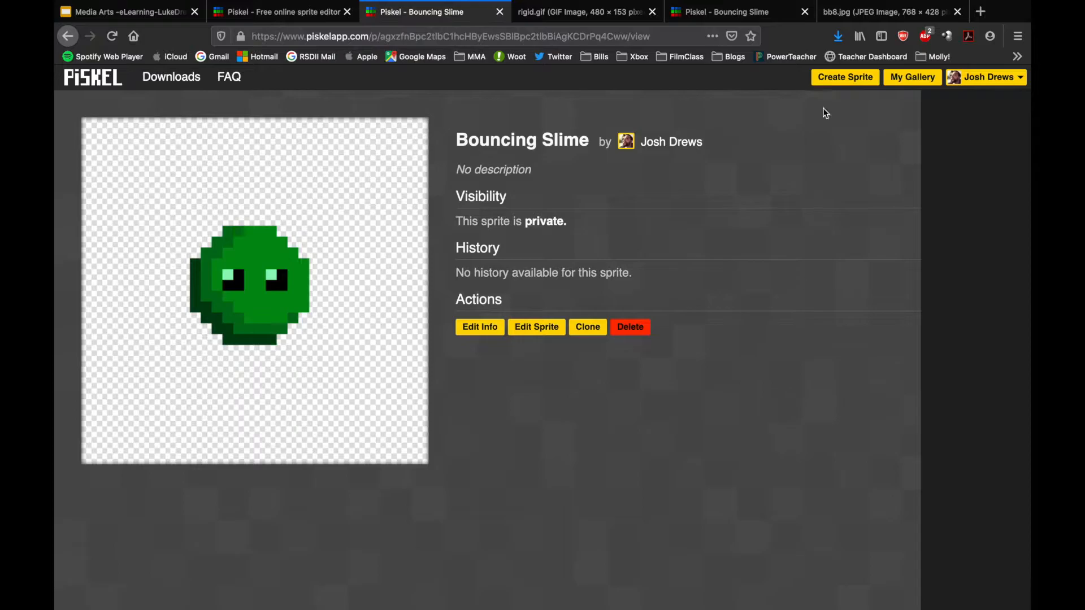
Step: View the rigid.gif ball-bounce reference and compare it with the Bouncing Slime animation
left_click(561, 17)
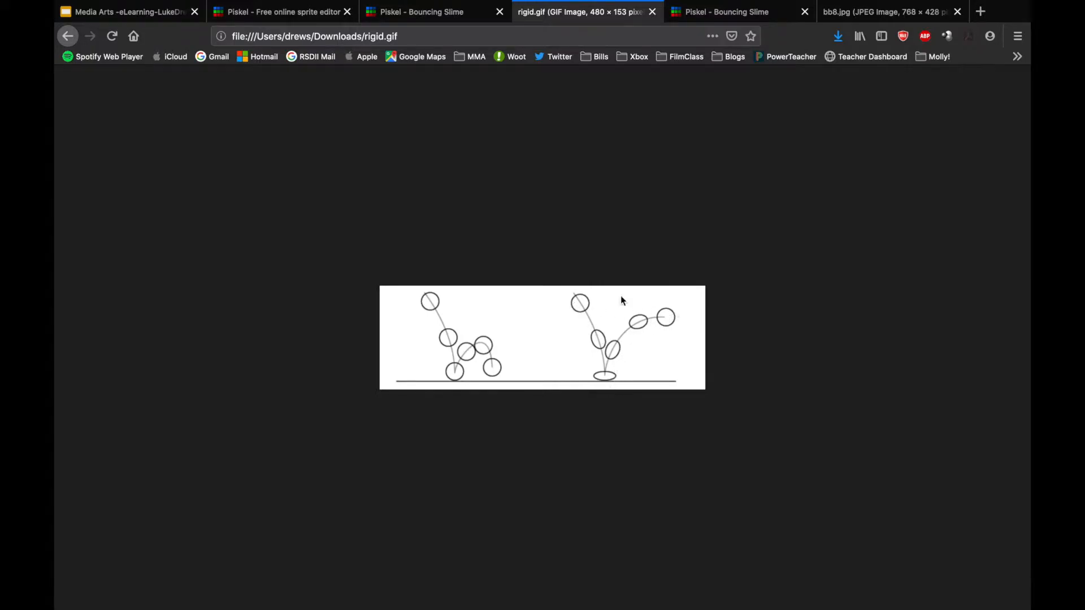
left_click(443, 16)
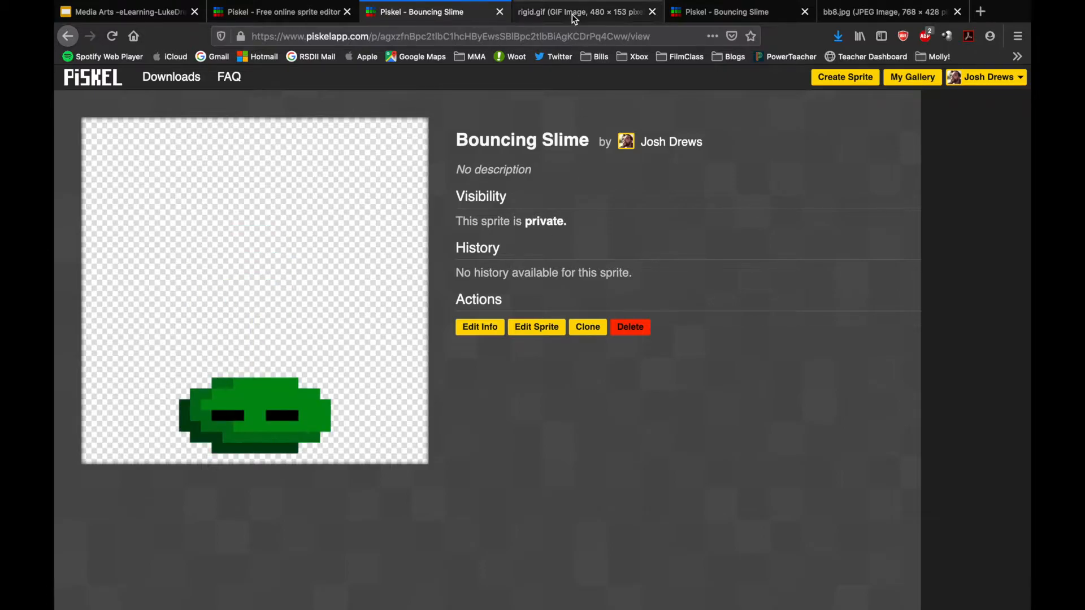
Step: Open the Bouncing Slime sprite in the editor and review the slime's shape in frames 1 to 4
left_click(684, 14)
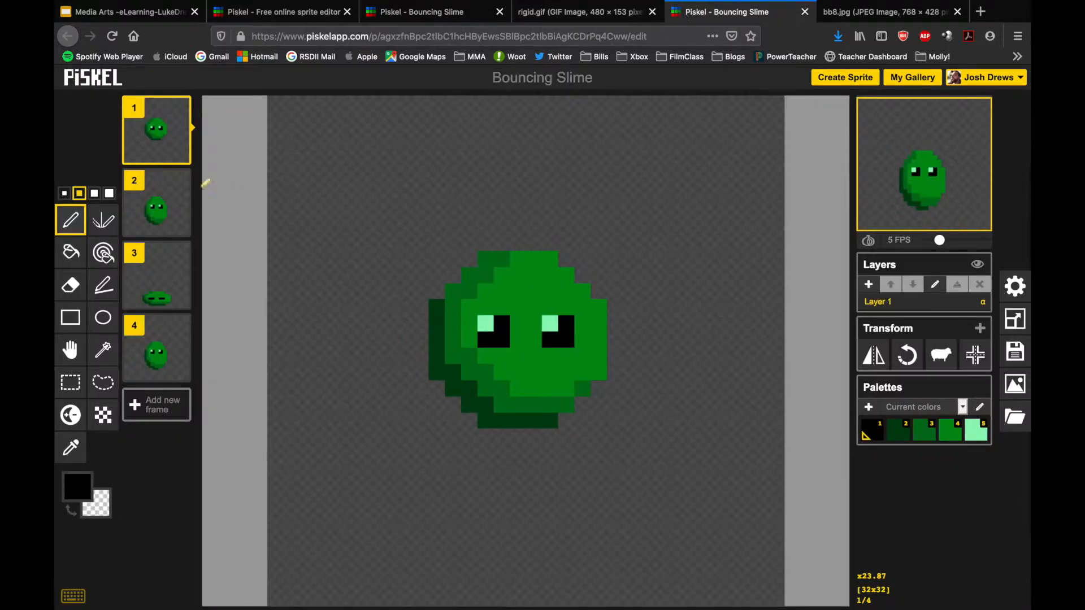
mouse_move(143, 371)
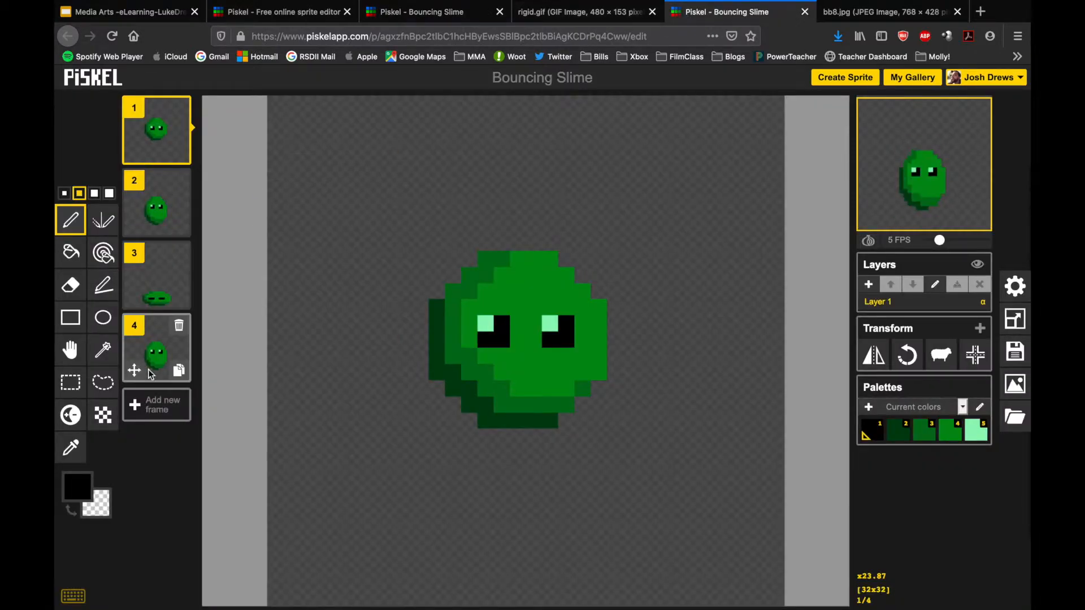
mouse_move(158, 140)
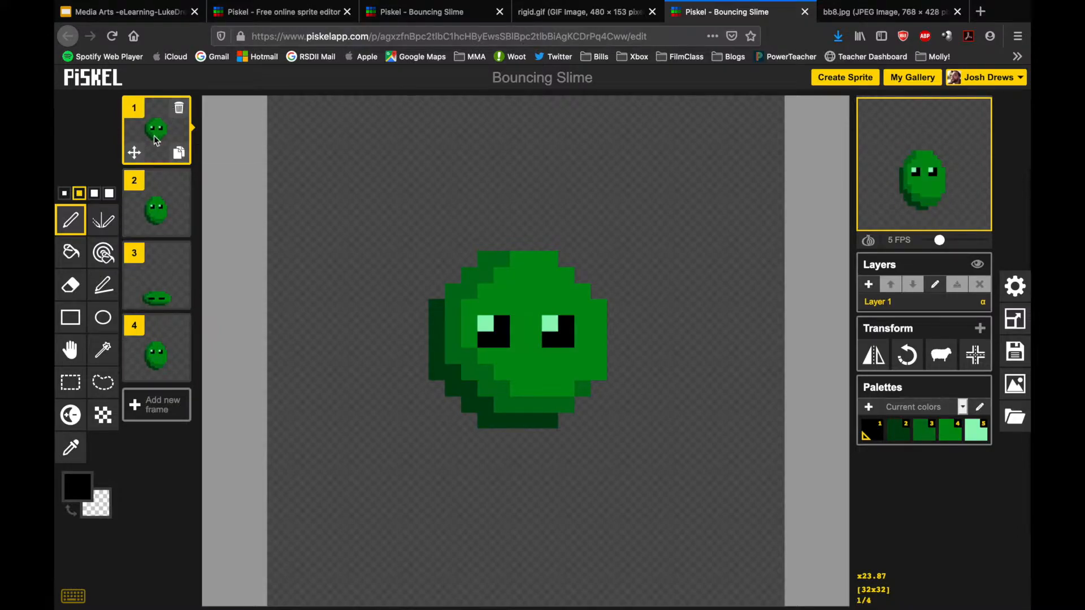
left_click(160, 194)
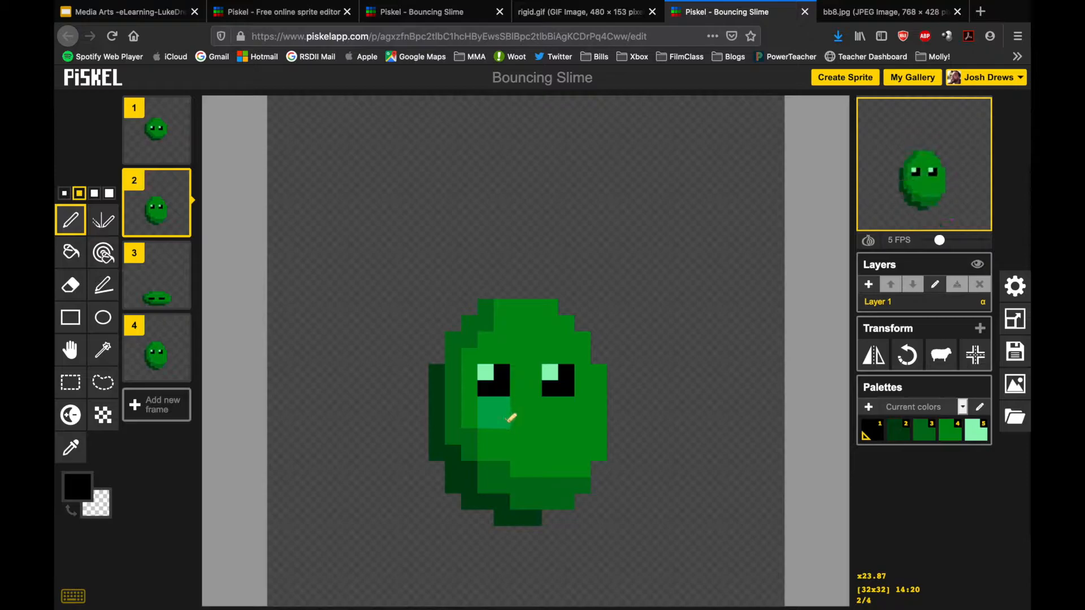
left_click(168, 301)
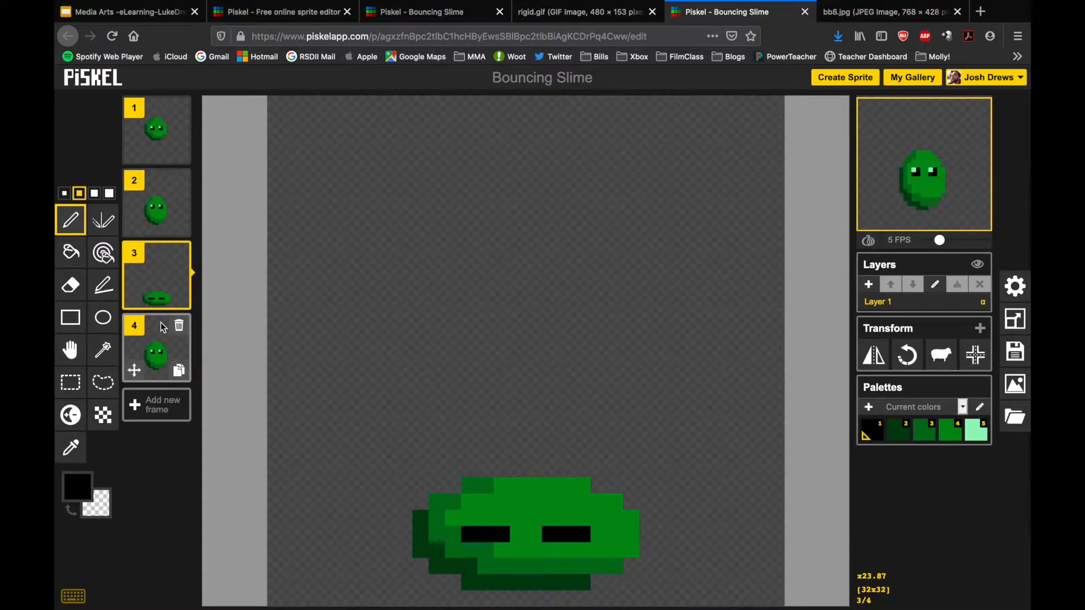
left_click(161, 346)
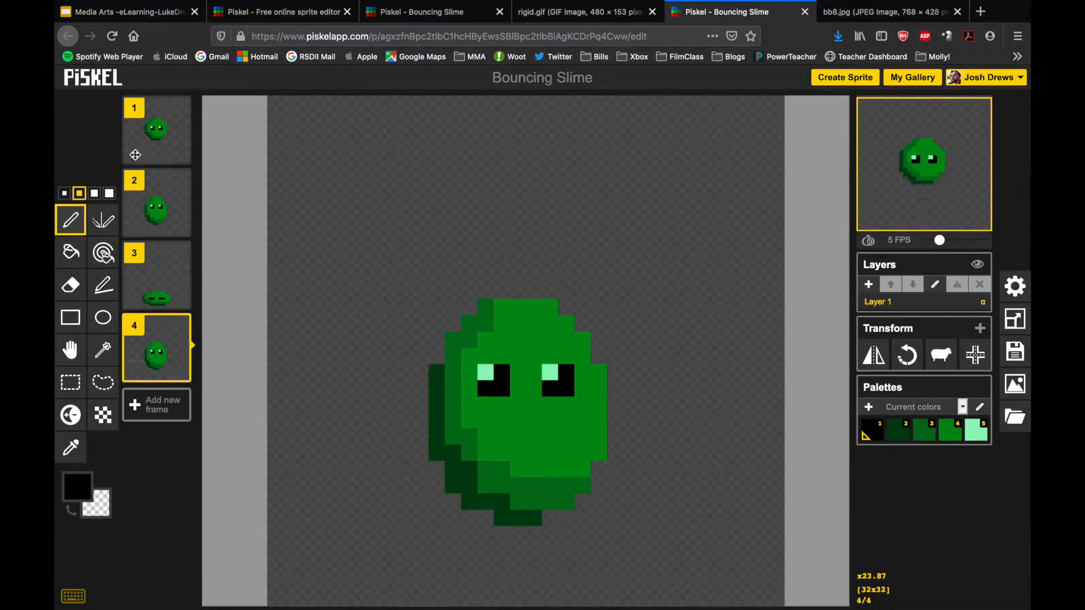
left_click(157, 147)
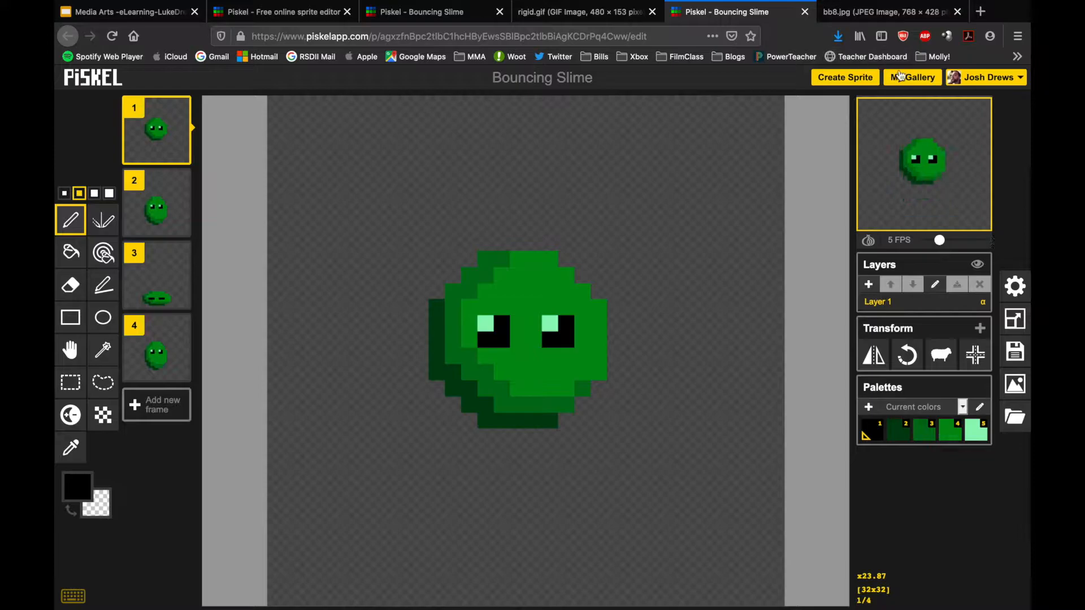
Step: Open the Bouncing Slime w/Background sprite from the personal gallery to view its animation
left_click(915, 79)
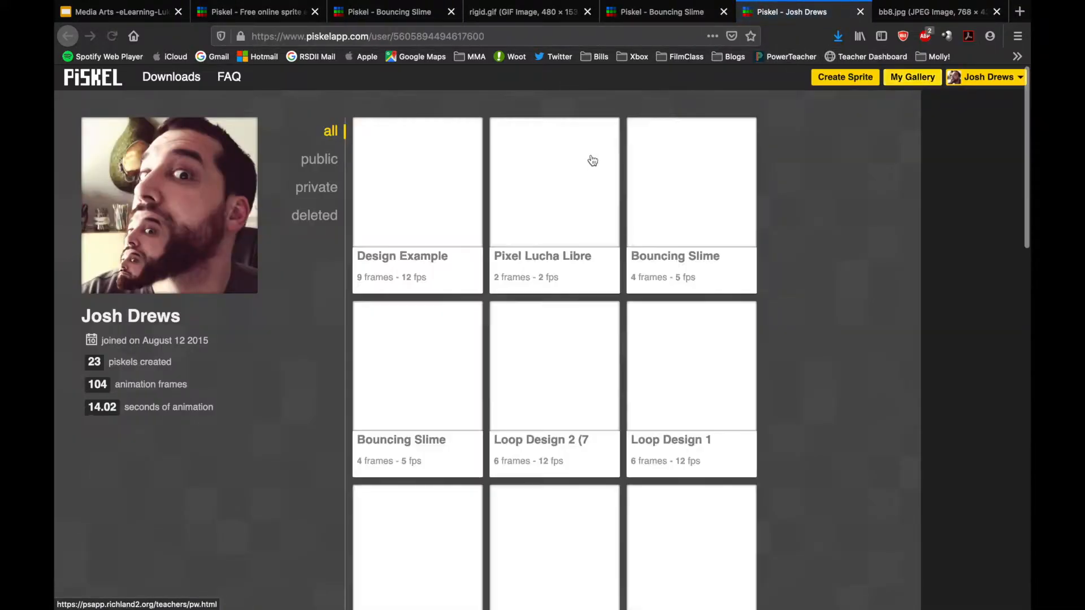
left_click(708, 223)
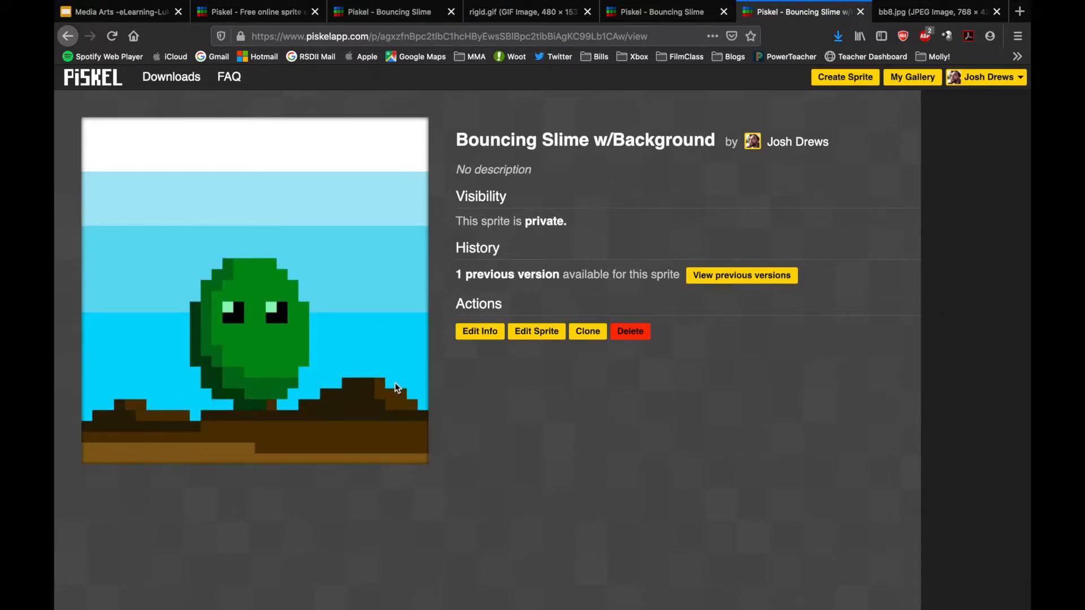
Step: Create a new blank sprite and set the primary colour to bright pink #f925ce
left_click(845, 77)
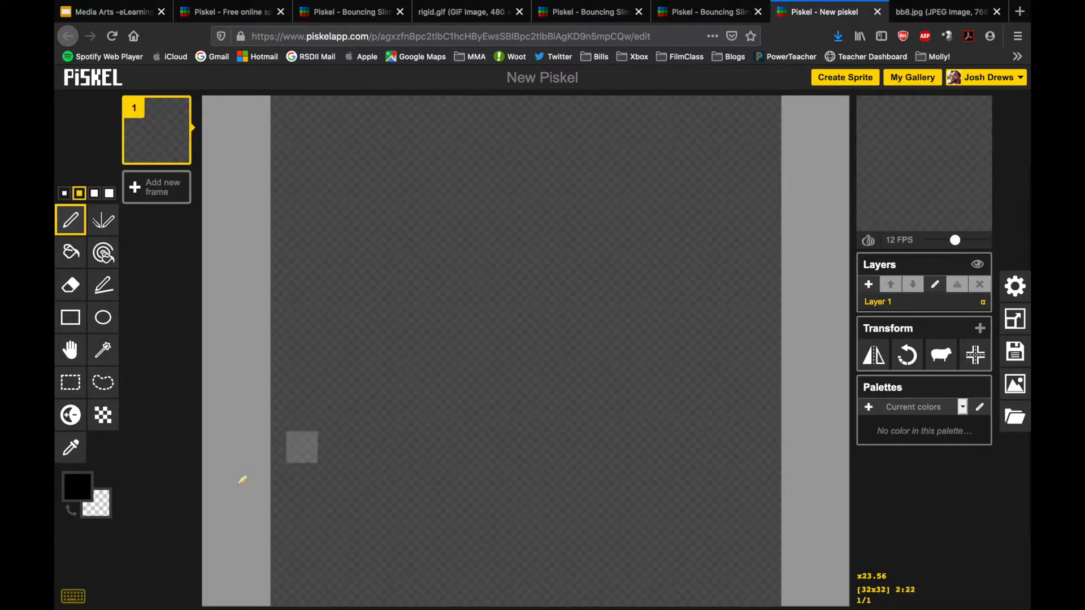
left_click(79, 491)
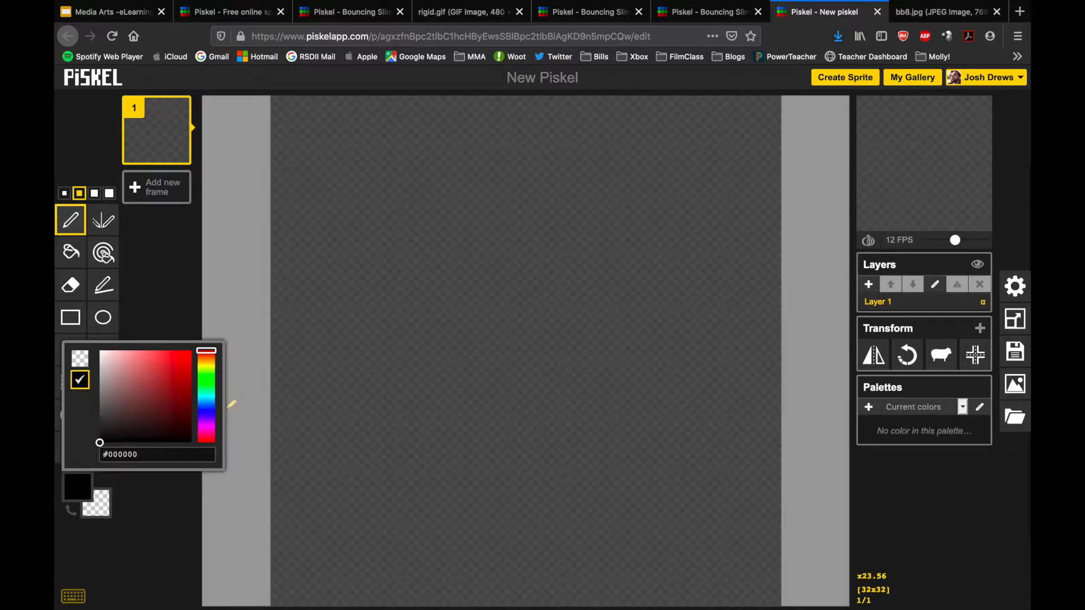
left_click(210, 432)
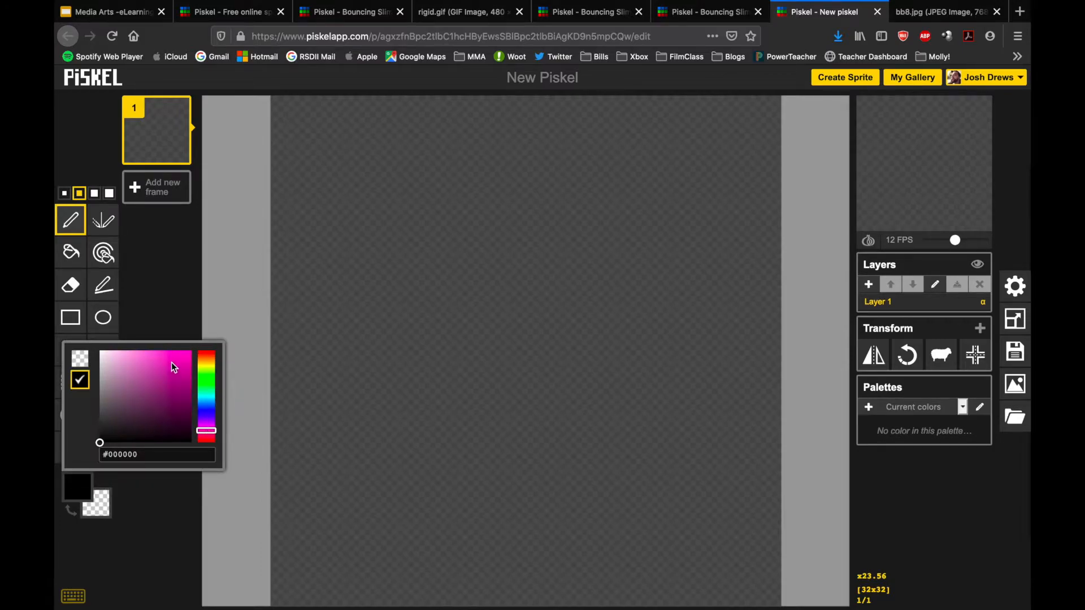
left_click(178, 360)
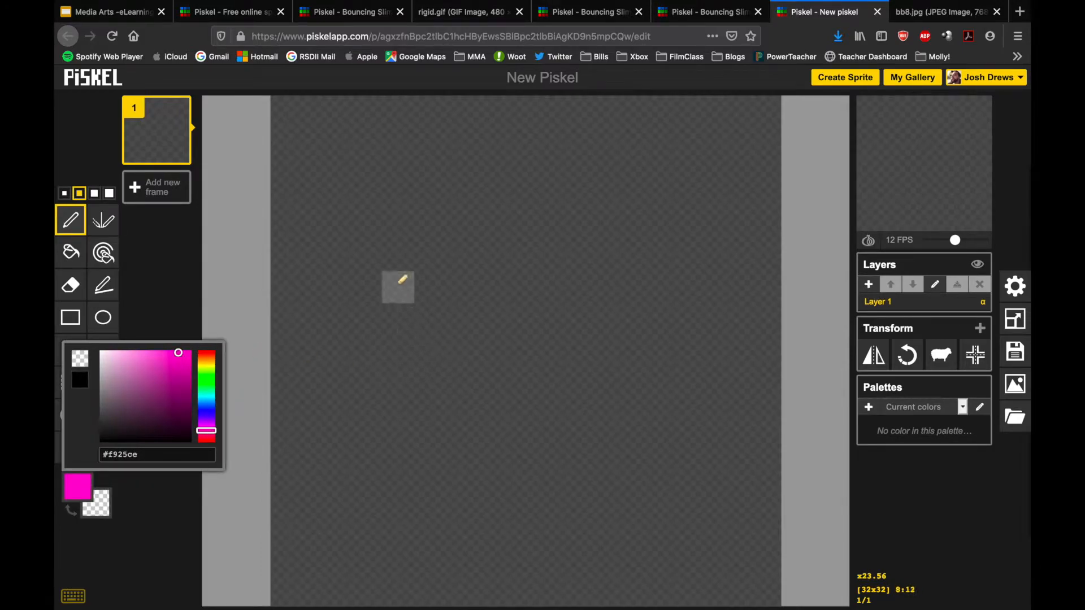
Step: Draw a circle outline about 14 × 14 pixels with a one-pixel stroke and centre it on the canvas
left_click(65, 194)
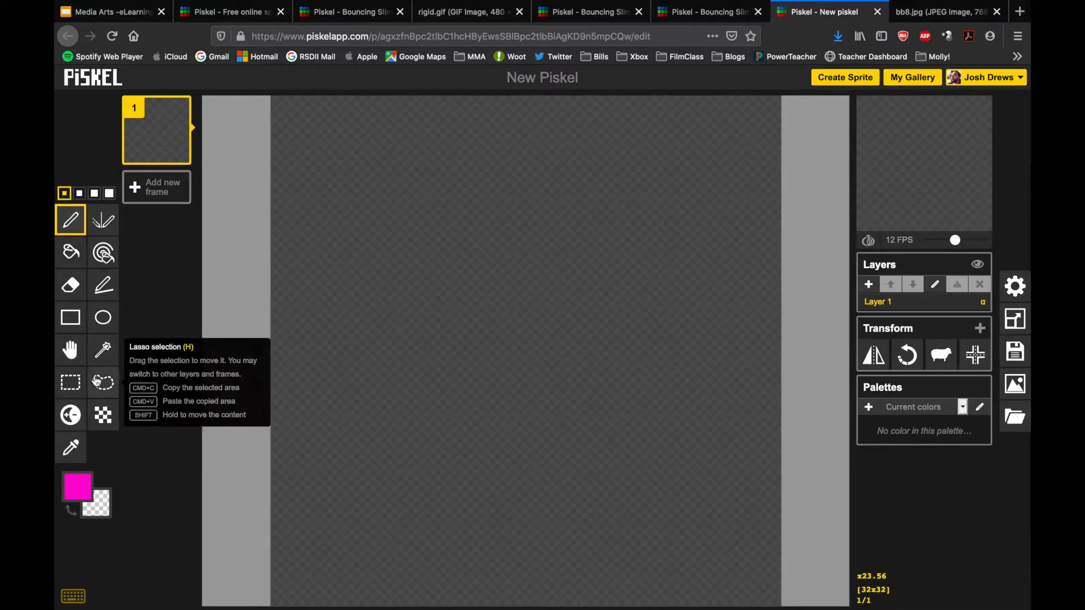
left_click(102, 320)
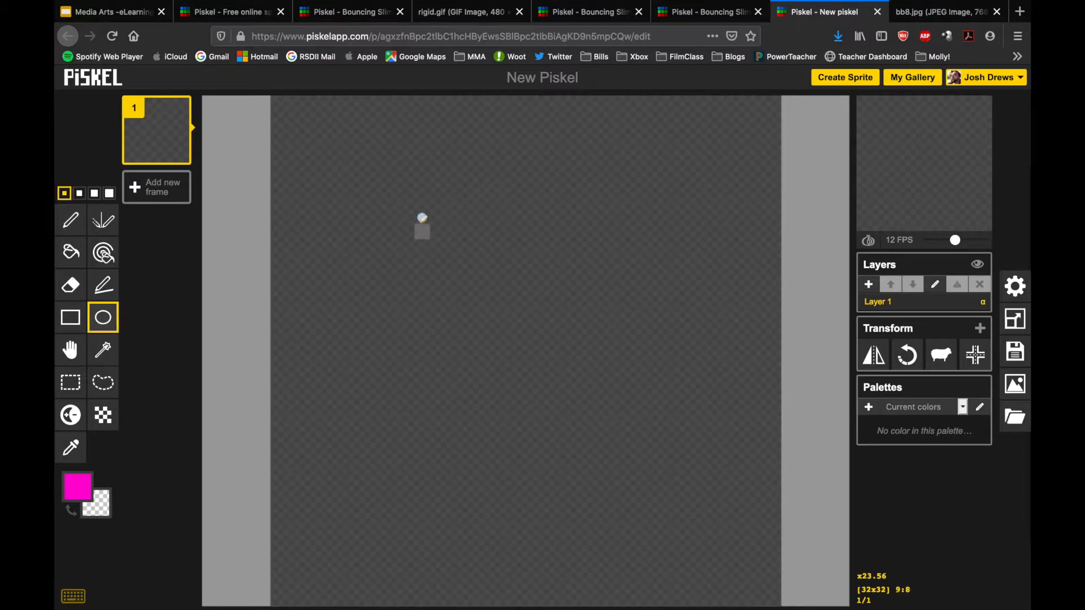
left_click_drag(419, 206, 624, 419)
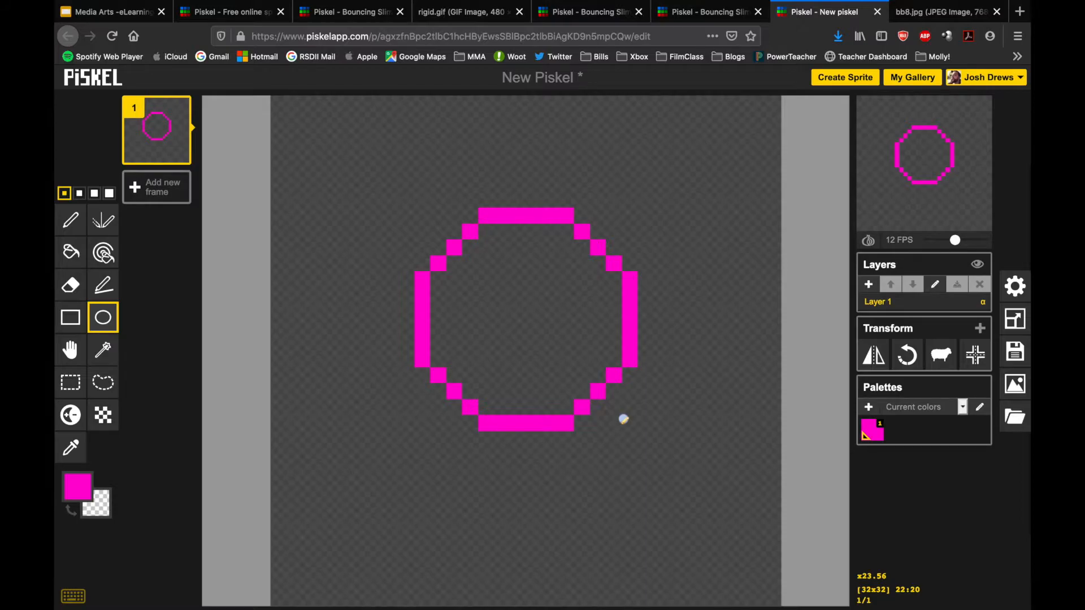
left_click(976, 356)
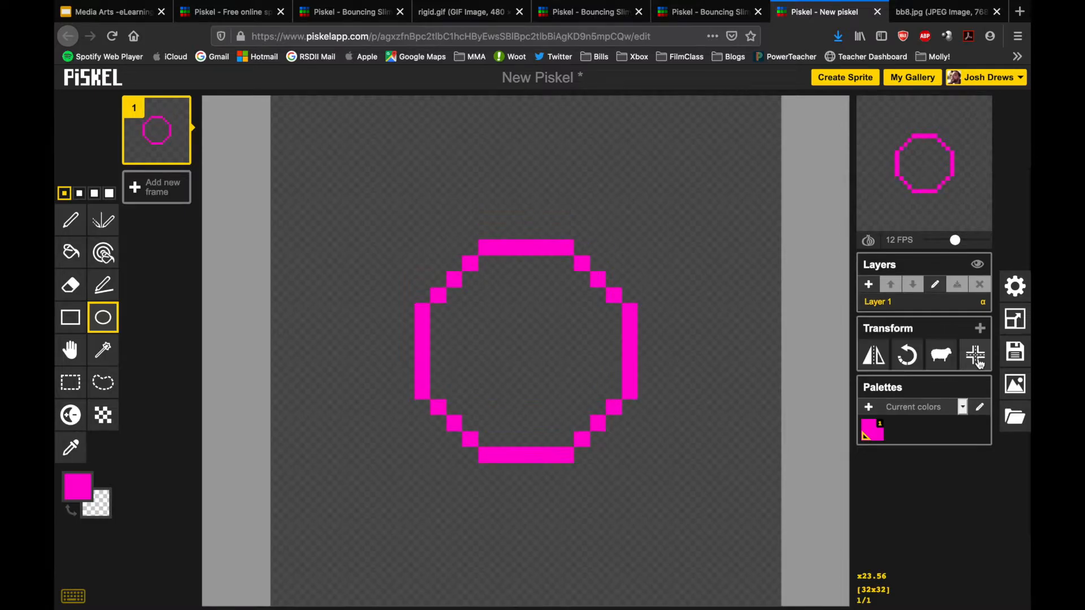
Step: Fill the inside of the circle with the same bright pink using the paint bucket
left_click(79, 260)
left_click(482, 312)
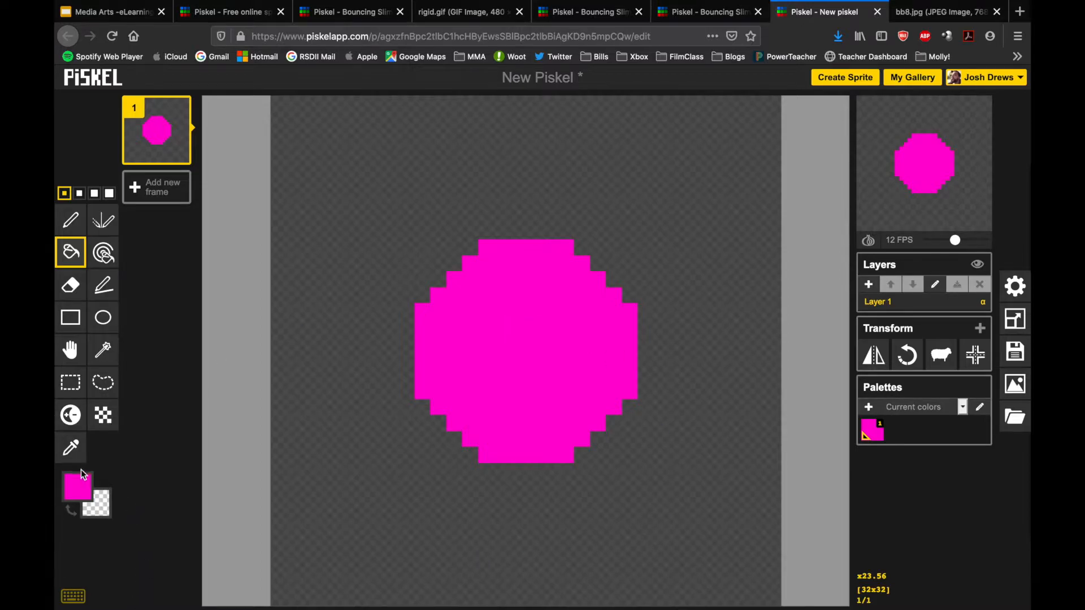
Step: Check the Bouncing Slime w/Background example, return to the new sprite and set the primary colour to dark magenta #a10c82
left_click(683, 15)
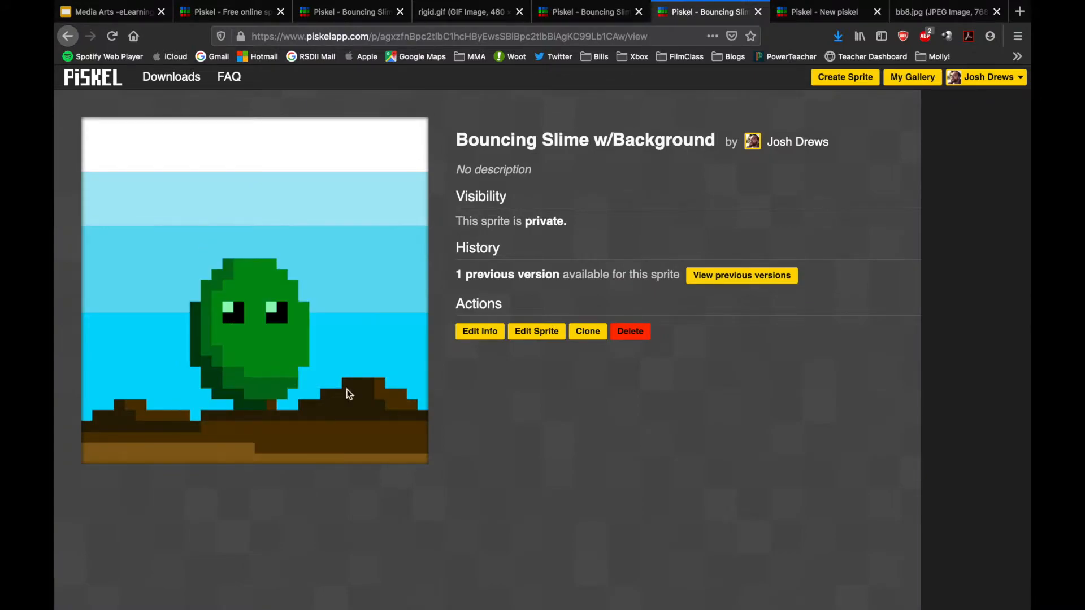
left_click(809, 15)
left_click(73, 489)
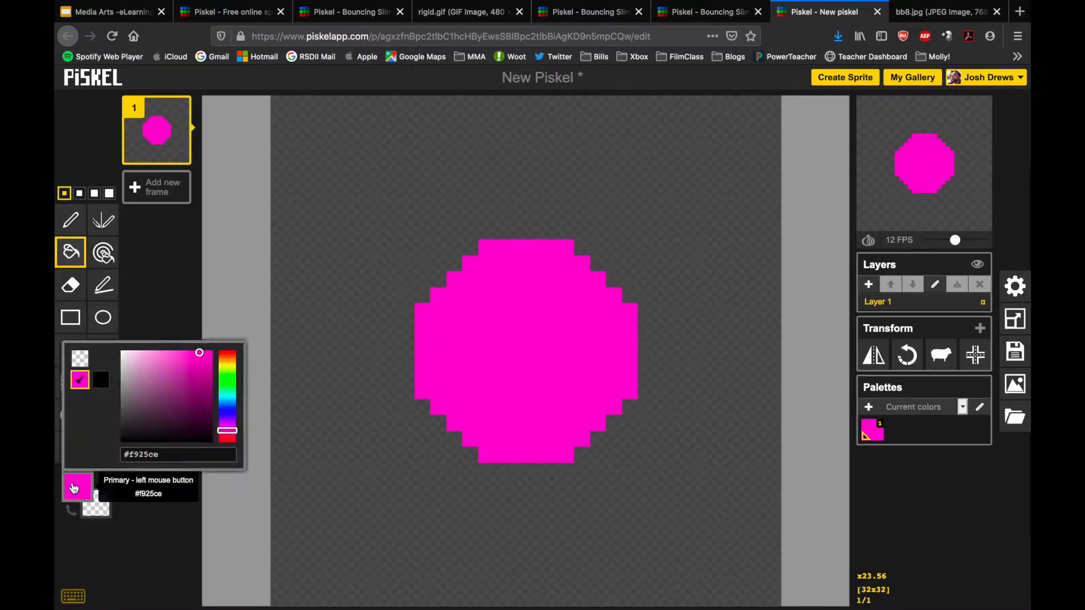
left_click(206, 386)
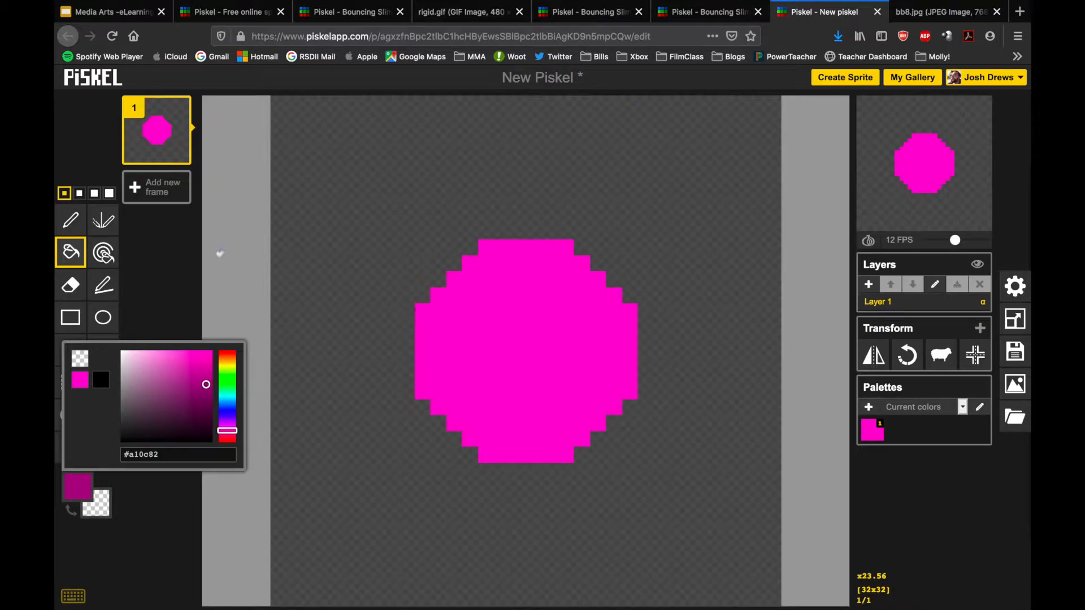
Step: Shade the ball's straight left and bottom edges with one-pixel-wide dark magenta strokes
left_click(69, 225)
left_click(104, 283)
left_click_drag(423, 312, 423, 393)
left_click_drag(487, 454, 567, 455)
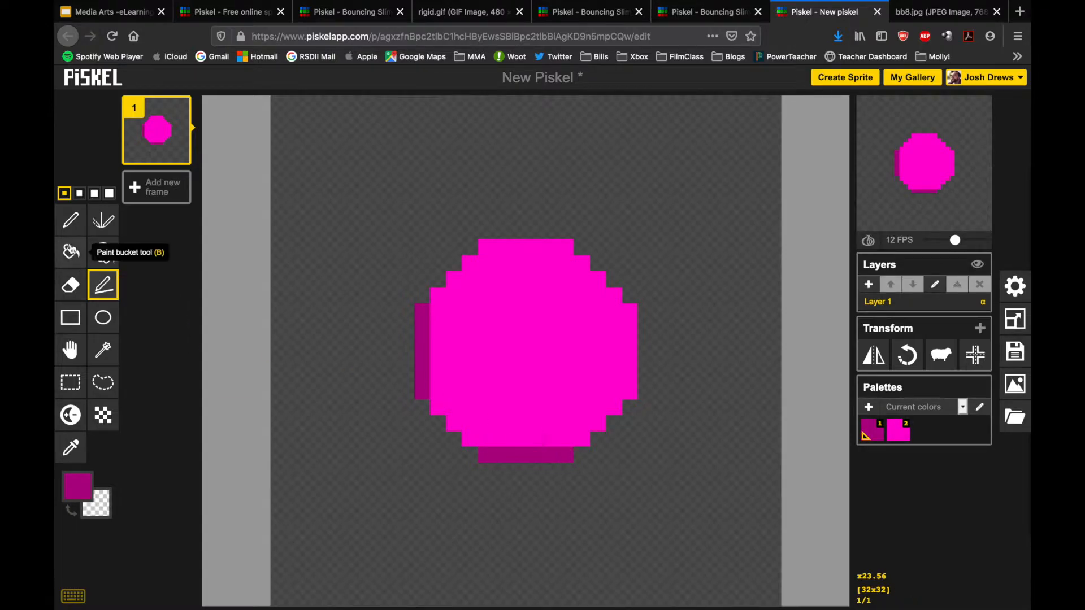
Step: Add dark magenta pixels along the ball's lower-left curve with the Pen tool to join the two shaded edges
left_click(70, 220)
left_click(440, 407)
left_click(454, 420)
left_click(472, 434)
left_click(485, 439)
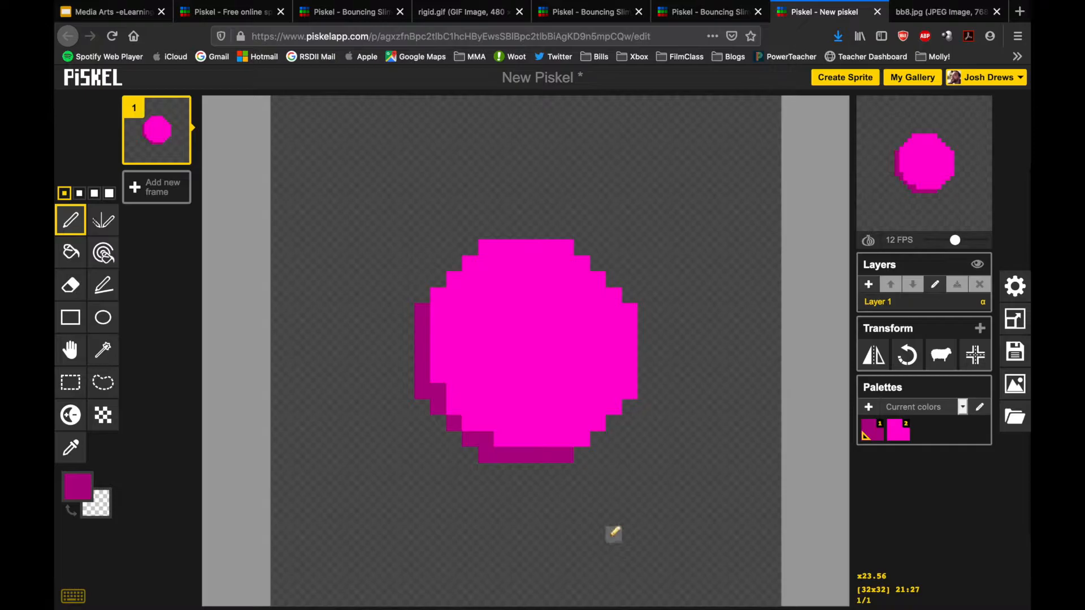
Step: Set the primary colour to light pink #f475da and paint a highlight along the ball's upper-right edge
left_click(80, 480)
left_click(157, 360)
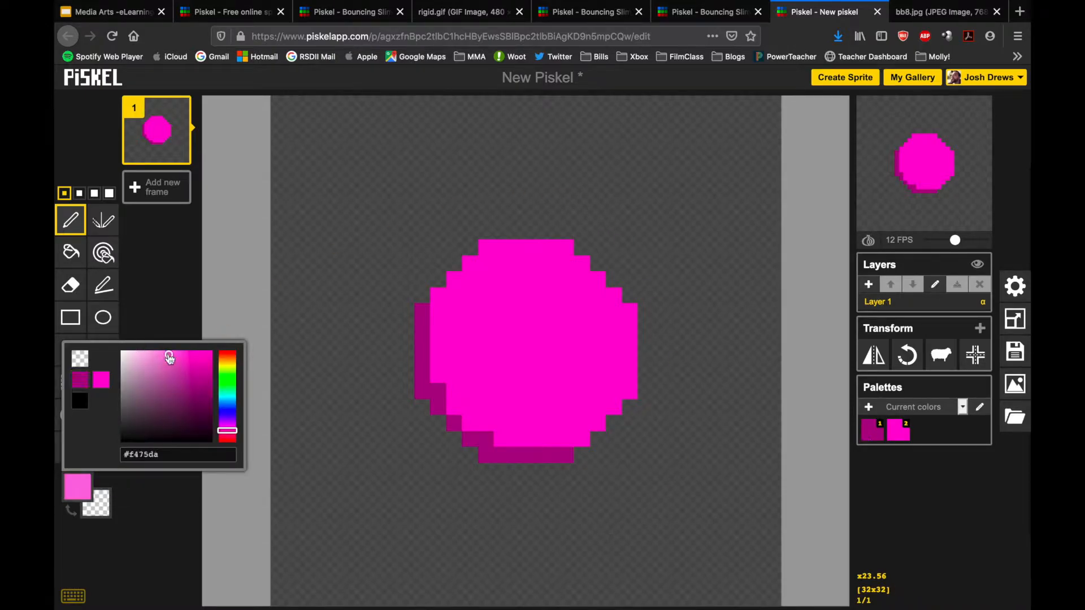
left_click(582, 264)
left_click(598, 279)
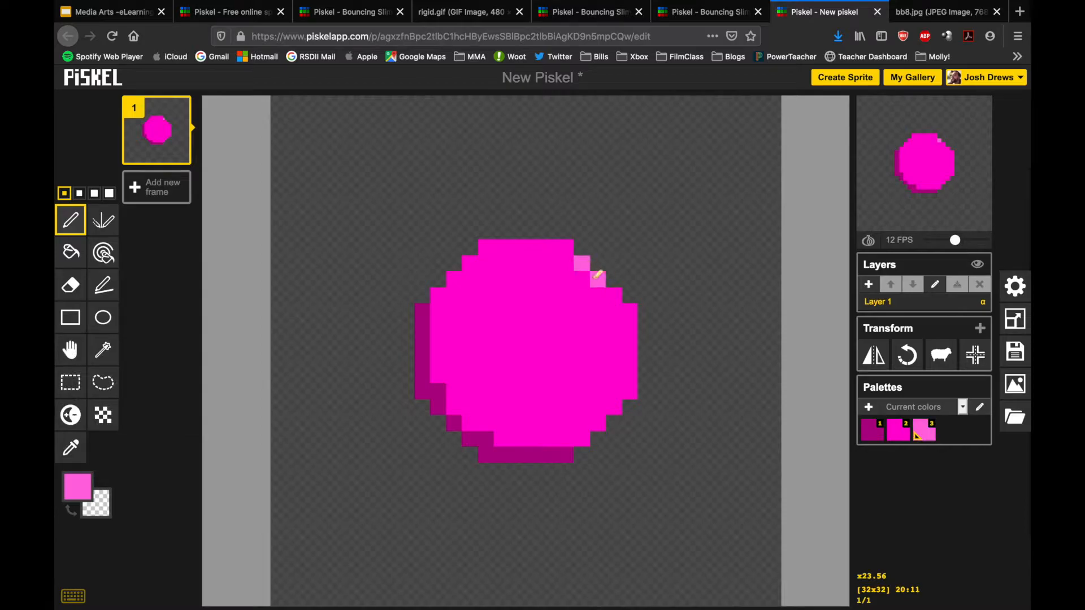
left_click(614, 295)
left_click_drag(630, 305, 629, 326)
Step: Thicken the light pink highlight inward and extend it along the ball's top edge toward the centre
left_click(582, 280)
left_click(567, 264)
left_click(566, 248)
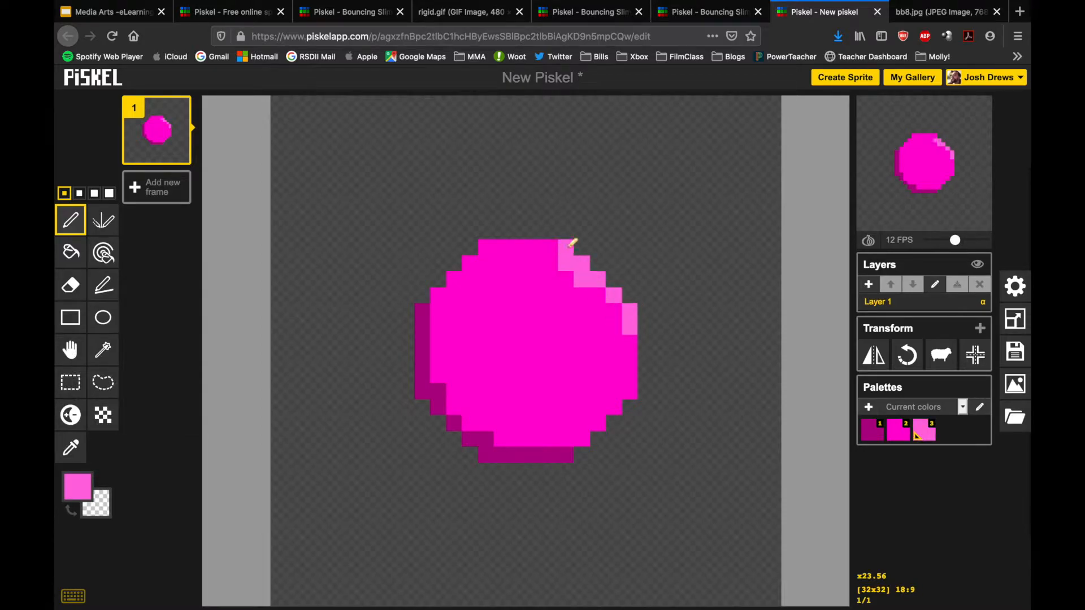
left_click(550, 248)
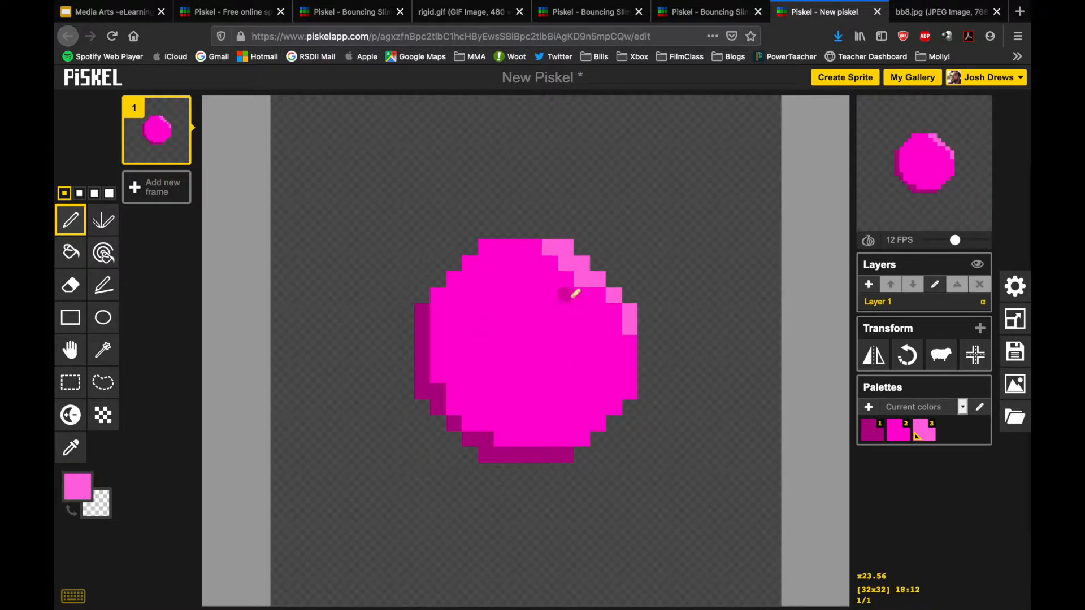
left_click(585, 295)
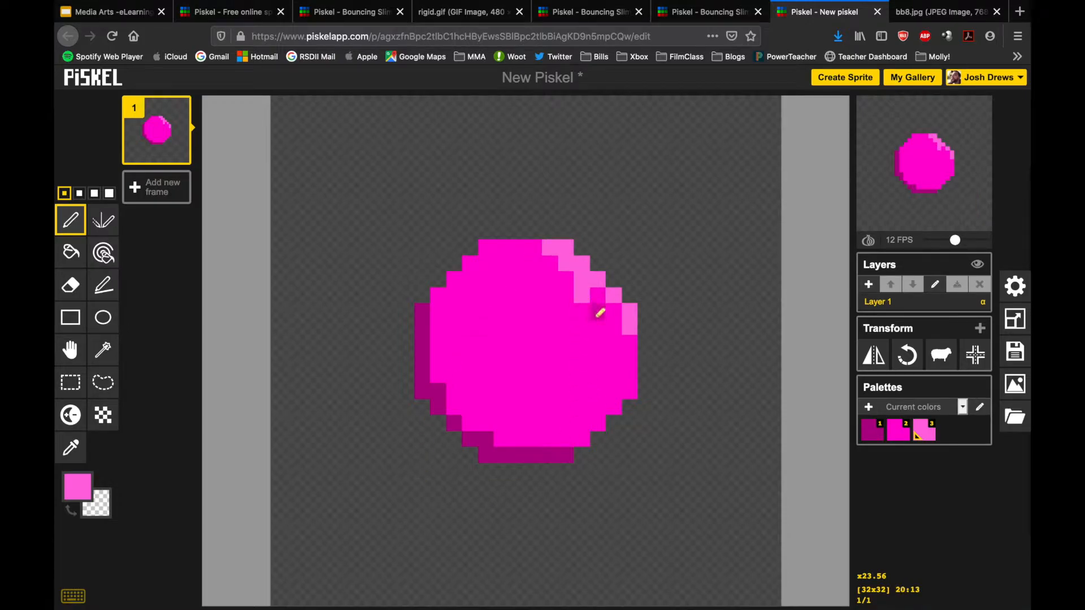
left_click(534, 249)
Step: Add a small three-pixel, L-shaped light pink highlight inside the ball's upper-left area
left_click(488, 284)
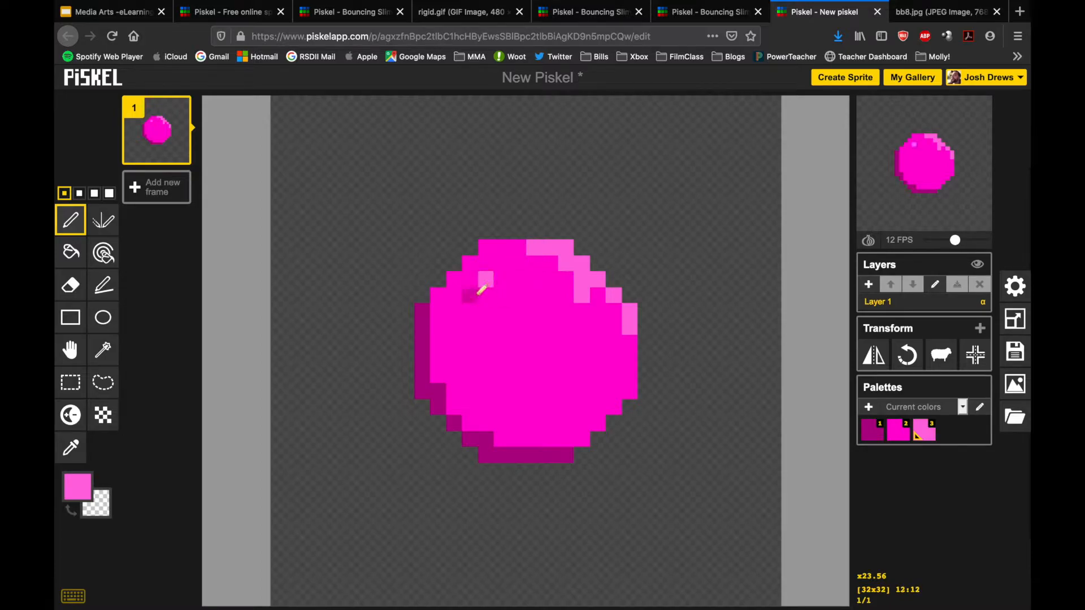
left_click(474, 297)
left_click(486, 296)
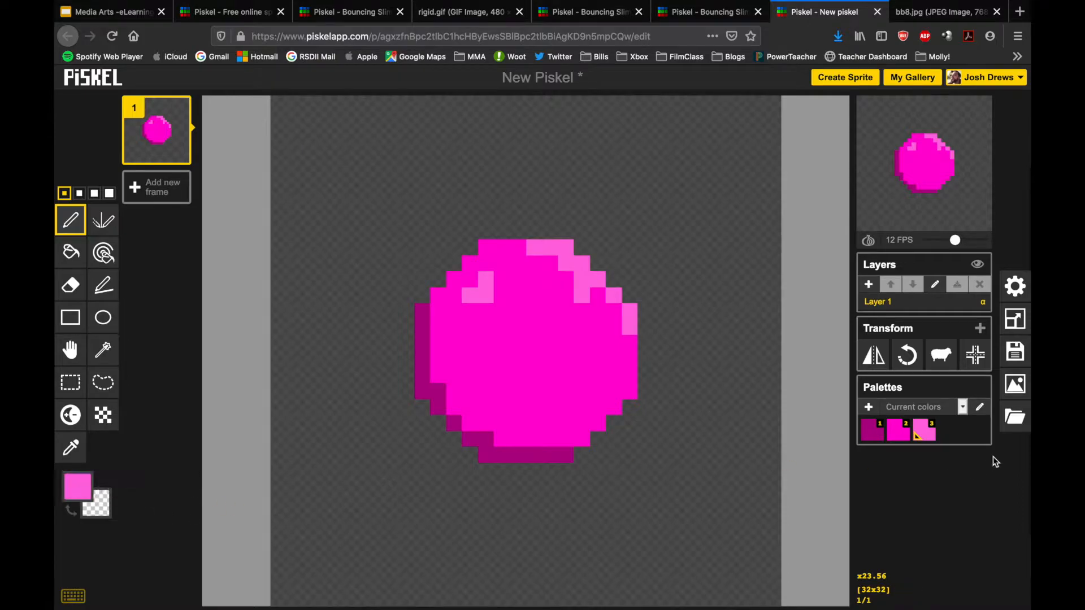
Step: Set the primary colour to #c1189e and paint a medium magenta band just inside the dark shading along the ball's left and bottom edges
left_click(871, 429)
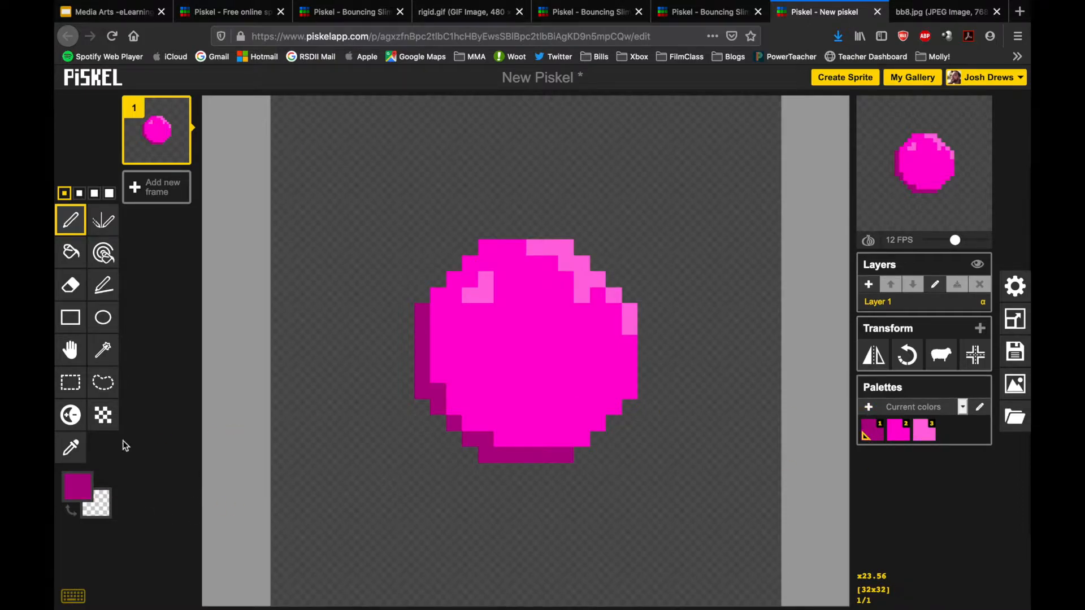
left_click(82, 486)
left_click(201, 374)
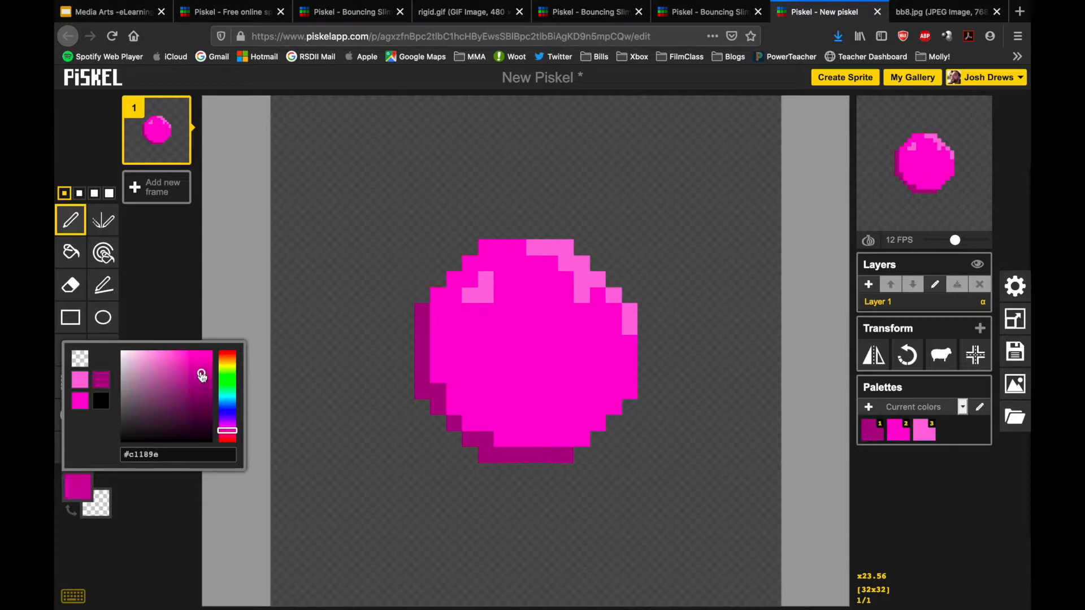
mouse_move(440, 296)
left_mouse_down()
mouse_move(440, 368)
mouse_move(457, 405)
mouse_move(501, 433)
mouse_move(583, 431)
left_mouse_up()
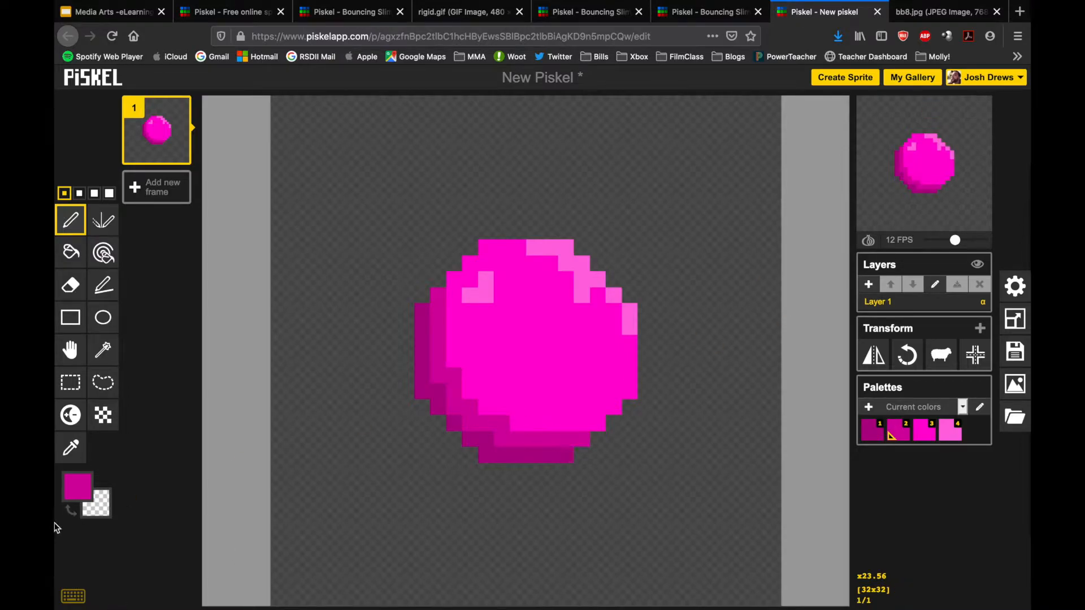
Step: Set the primary colour to near-white #f6eef4 and paint two 2x2-pixel eyes side by side on the ball with the 2-pixel pen
left_click(73, 491)
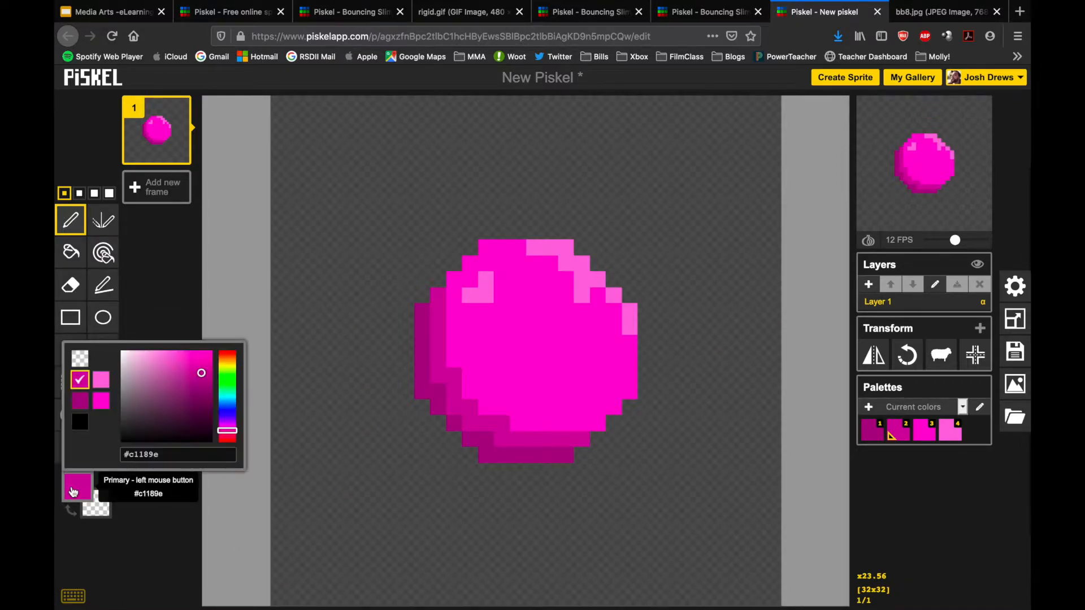
left_click(123, 354)
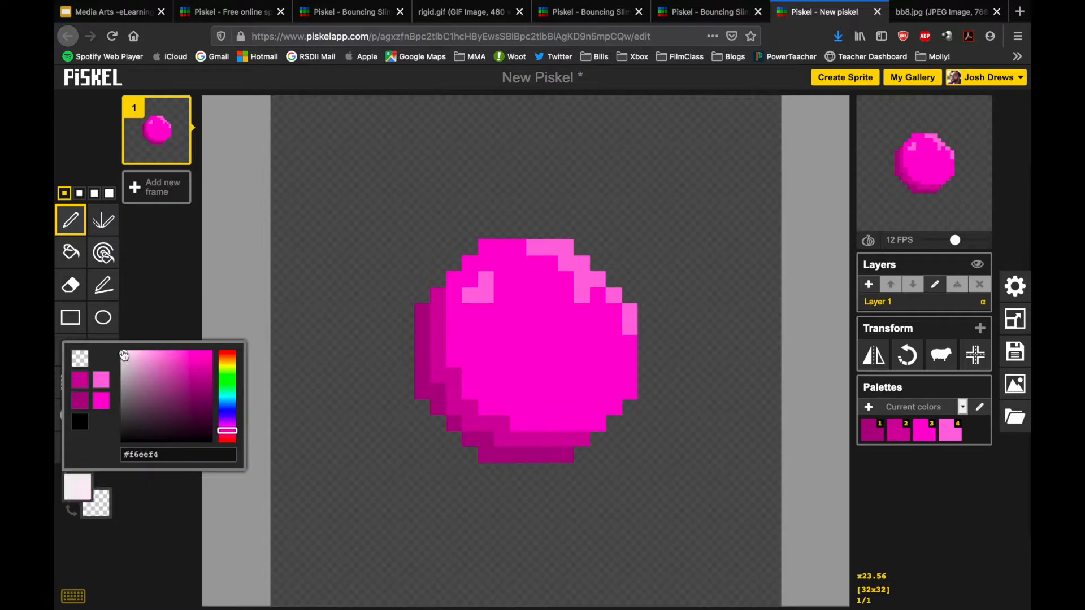
left_click(77, 193)
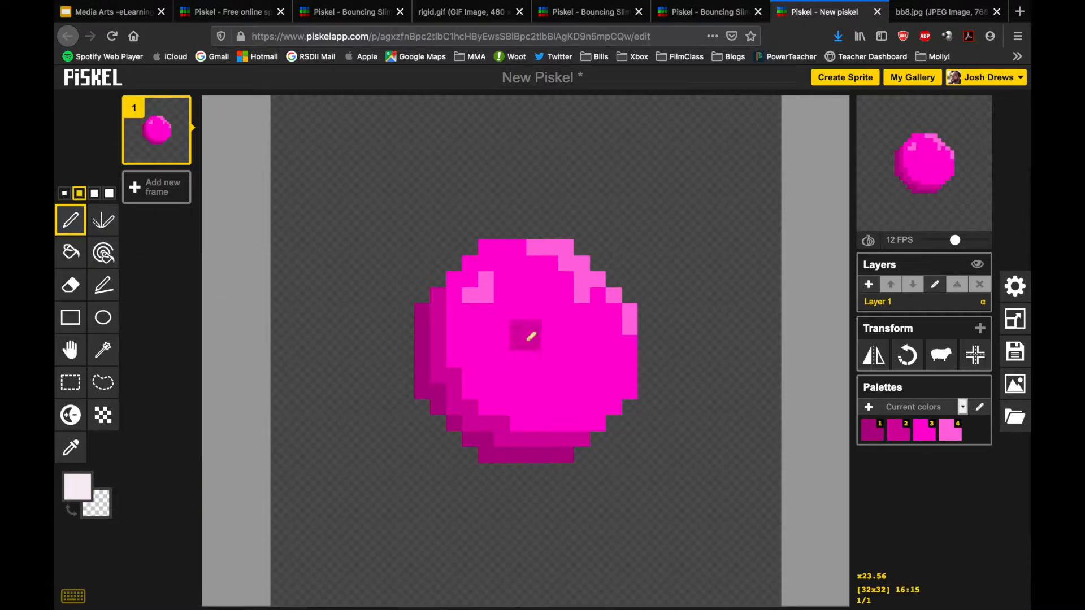
left_click(512, 335)
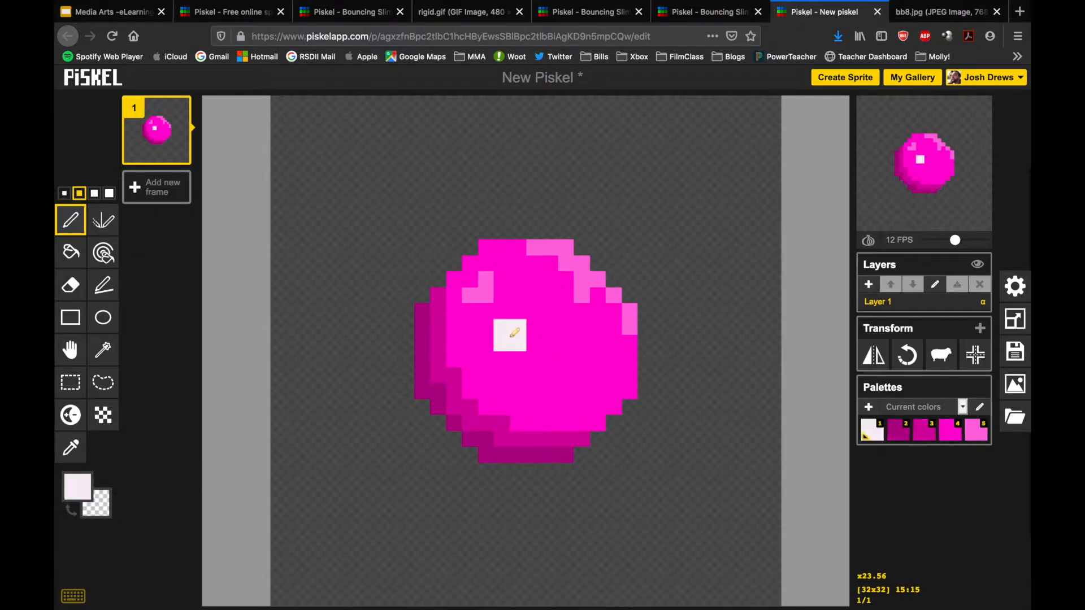
left_click(599, 338)
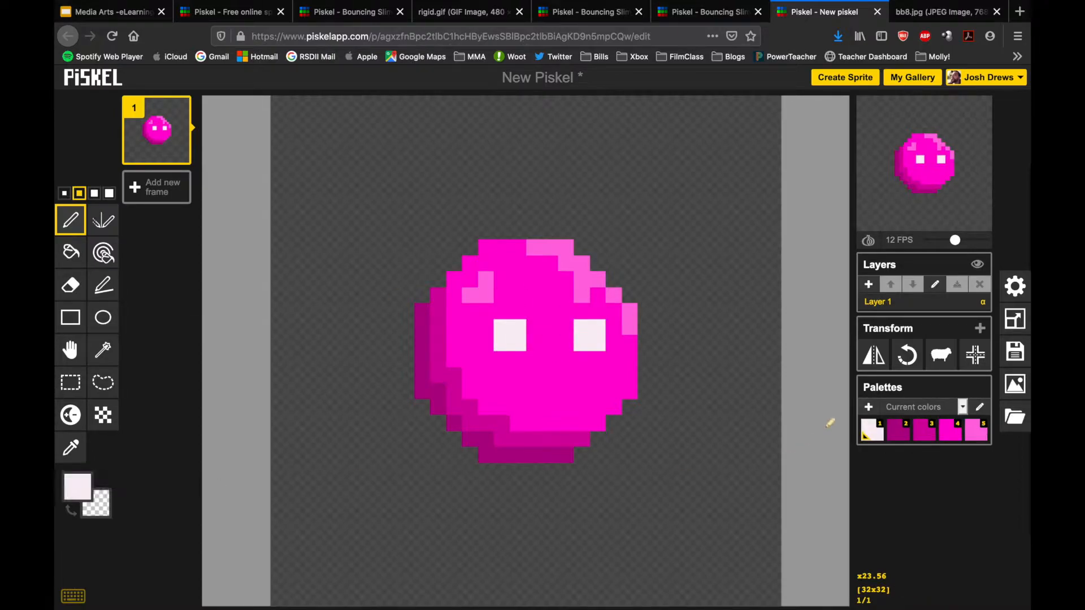
Step: Set the primary colour to dark purple #4f043f and add a one-pixel pupil in the upper-right corner of each eye
left_click(900, 435)
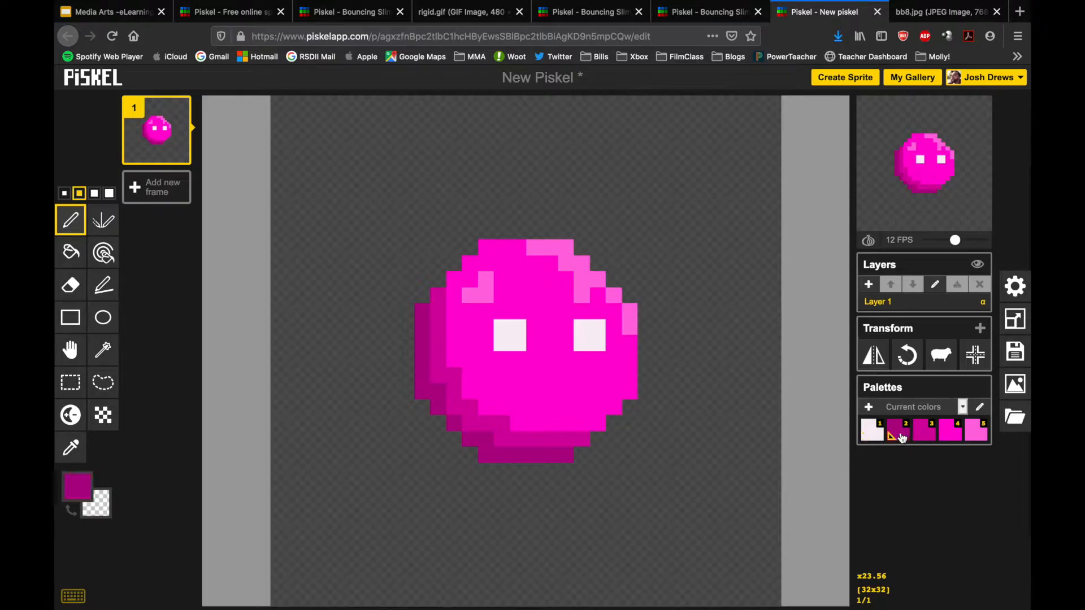
left_click(76, 492)
left_click(208, 414)
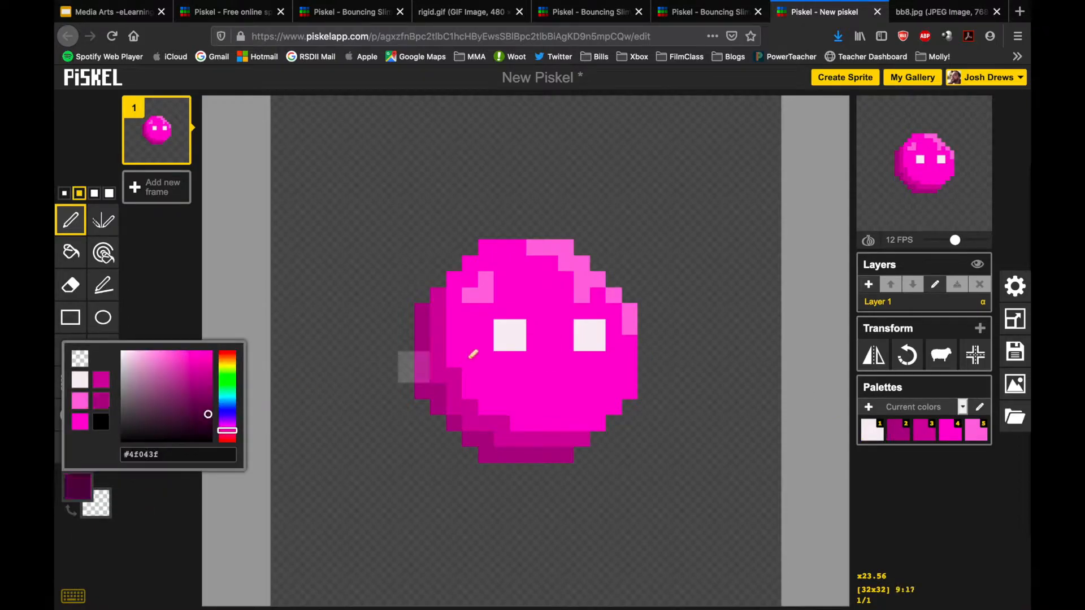
left_click(64, 193)
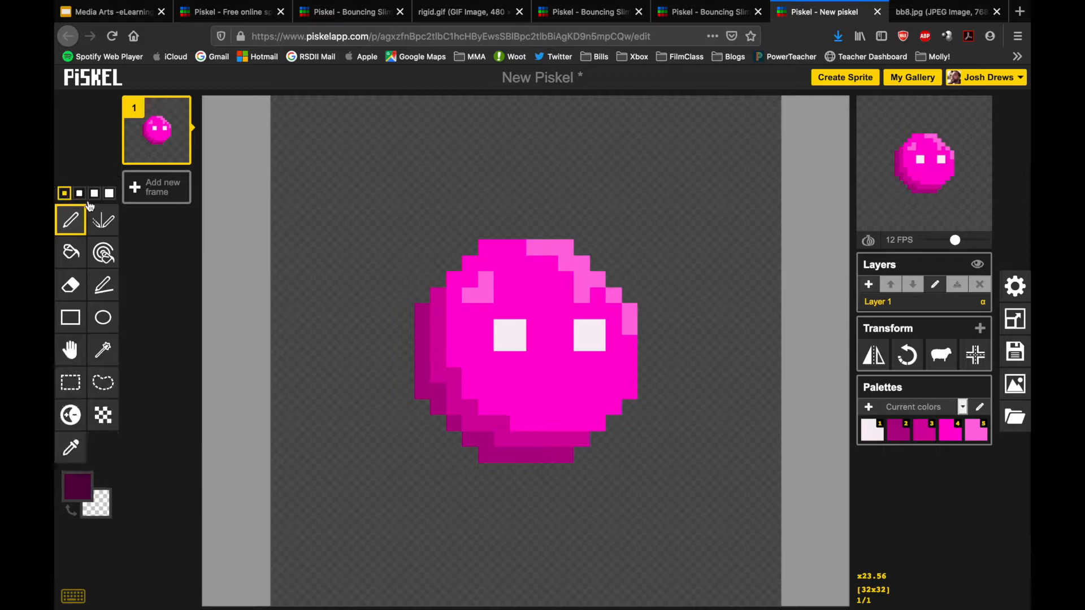
left_click(518, 328)
left_click(598, 328)
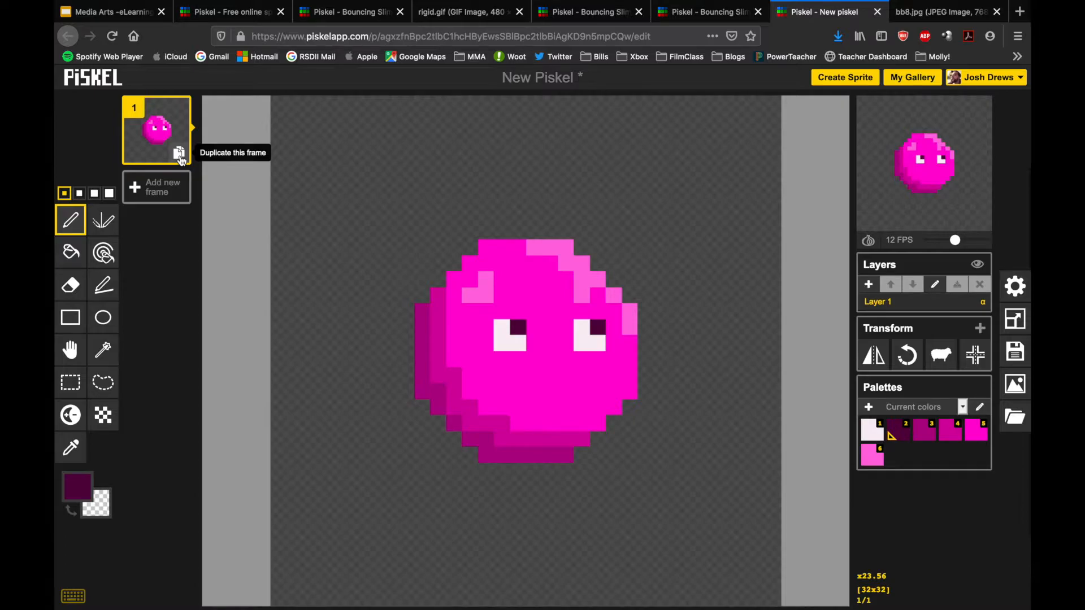
Step: Duplicate frame 1 and draw a 14x18 dark magenta ellipse outline on frame 2, aligned with the ball's top and sides
left_click(179, 154)
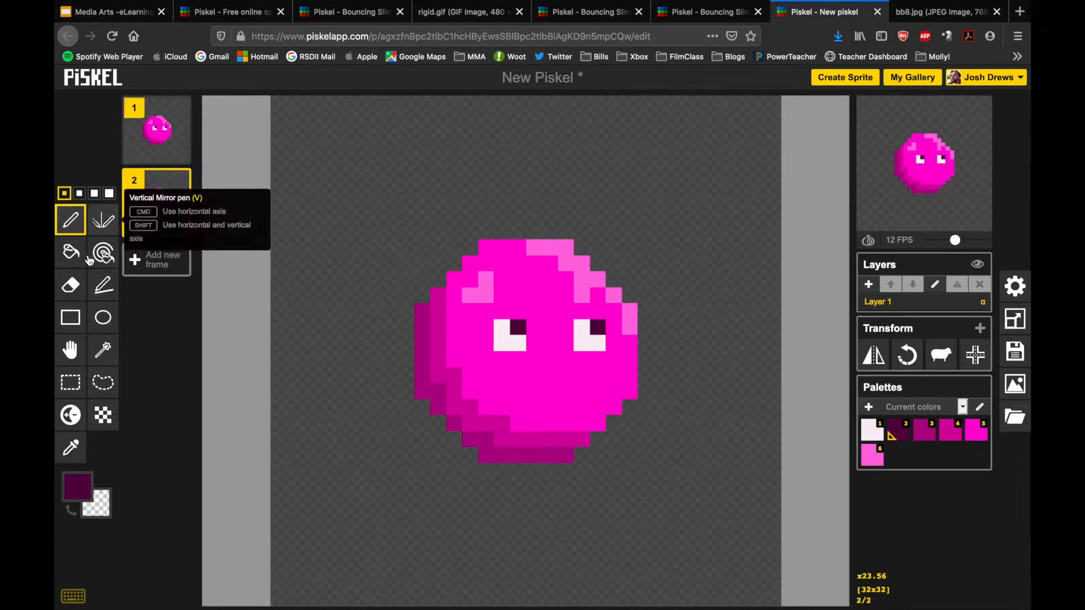
left_click(924, 439)
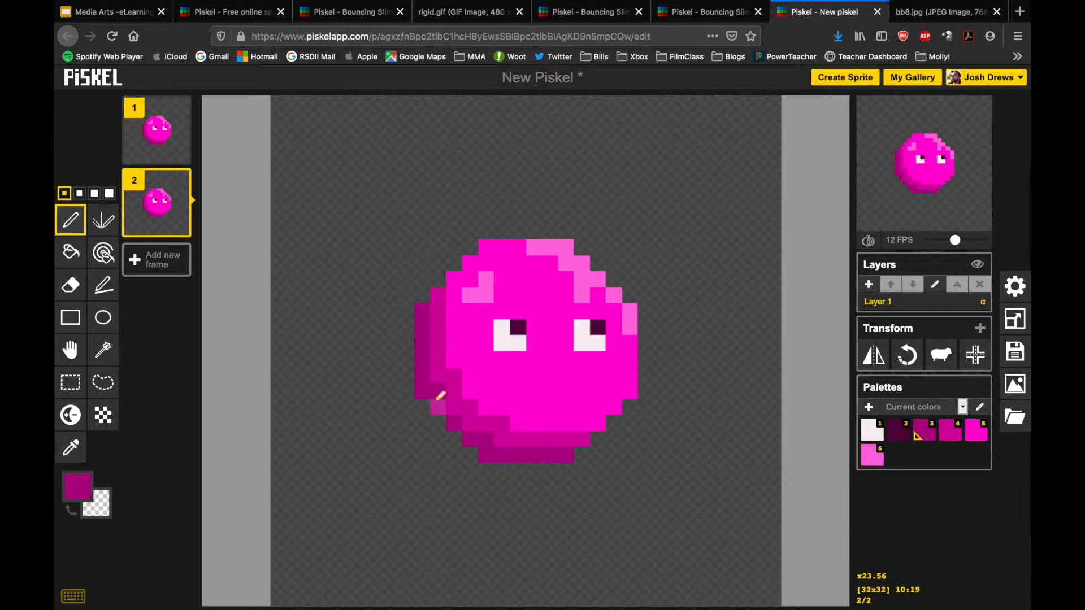
left_click(71, 448)
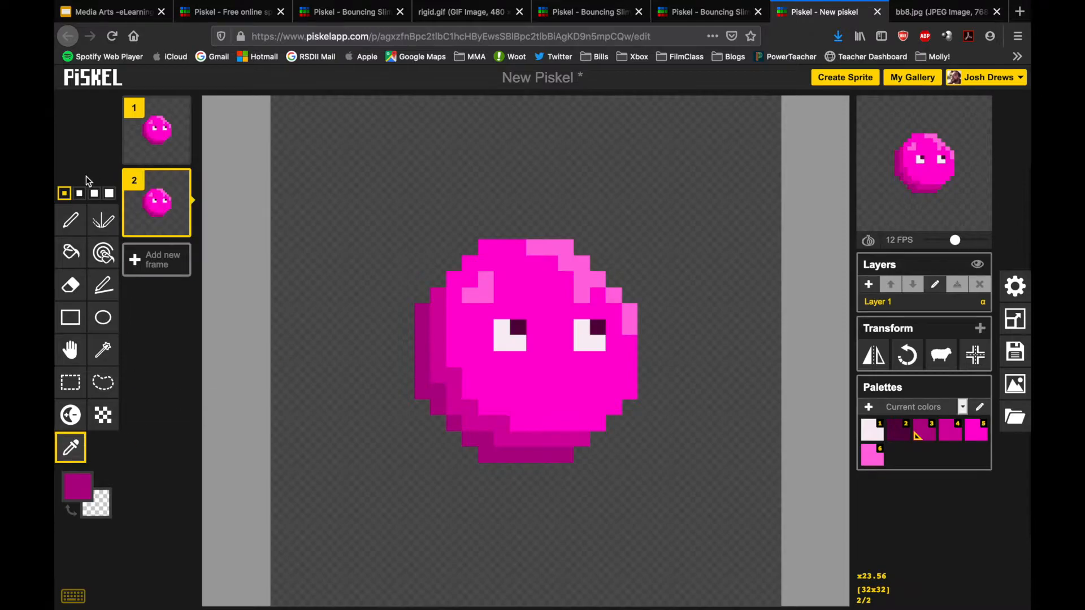
left_click(111, 325)
left_click_drag(422, 246, 629, 512)
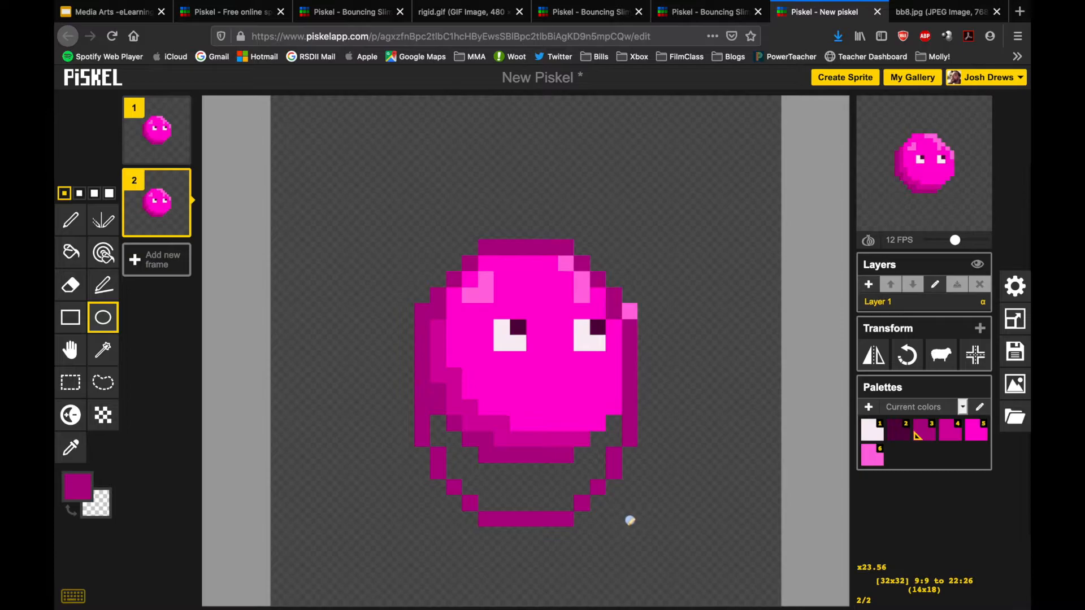
left_click_drag(630, 520, 629, 517)
Step: Set the animation preview speed to 0 FPS
mouse_move(929, 173)
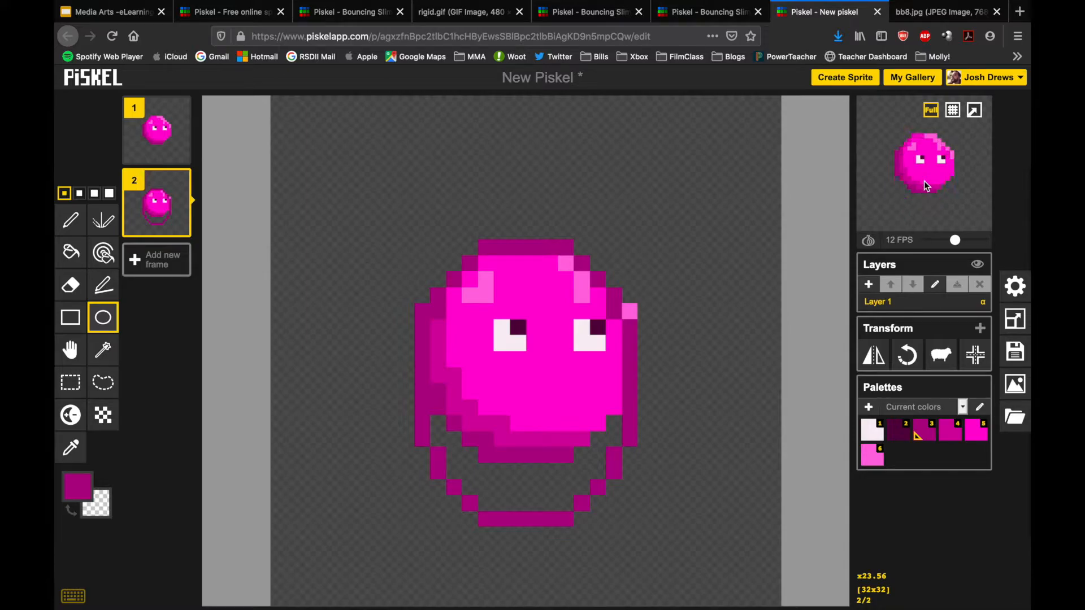
left_click_drag(956, 241, 908, 247)
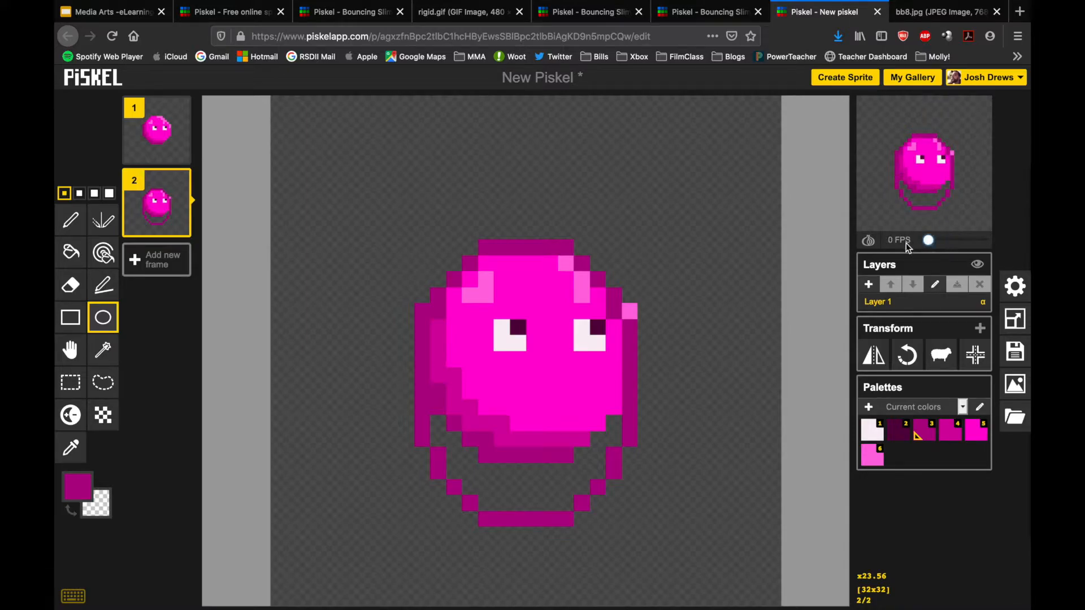
Step: Show the pixel grid over the canvas and hide it again
mouse_move(923, 145)
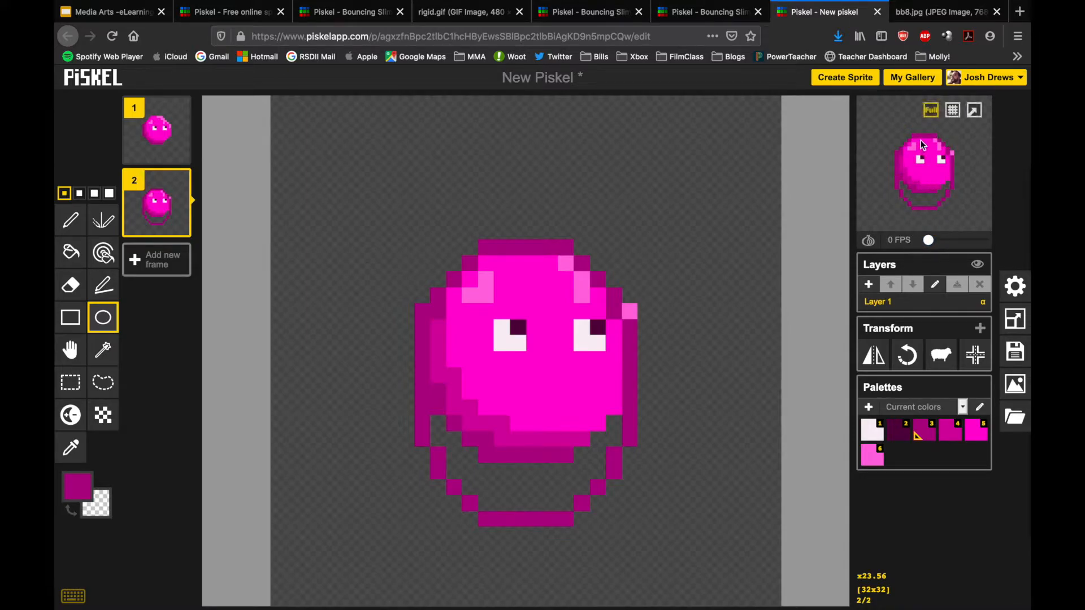
left_click(952, 112)
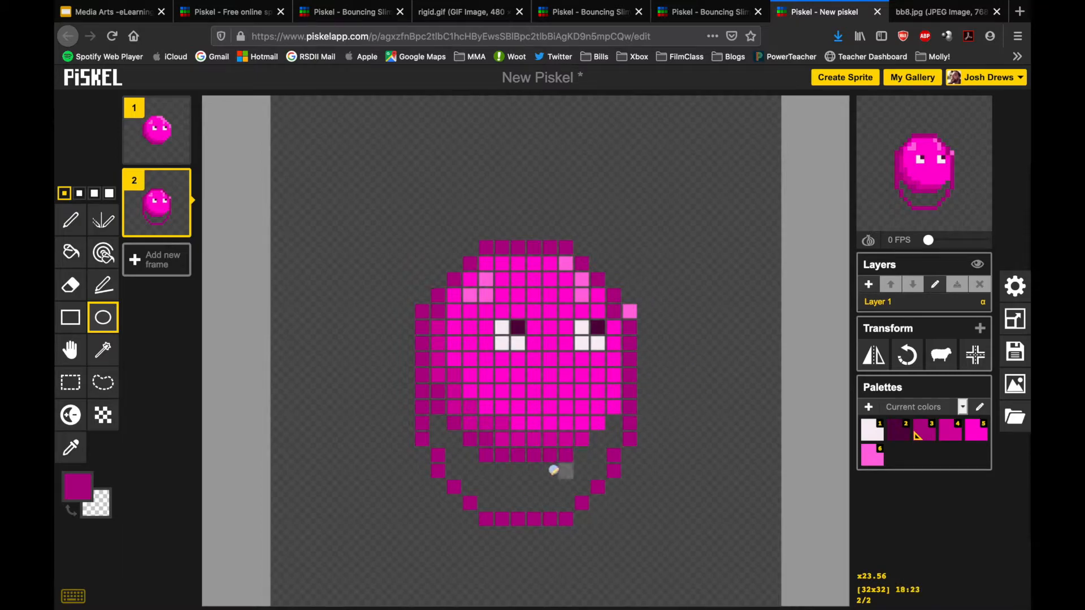
mouse_move(934, 200)
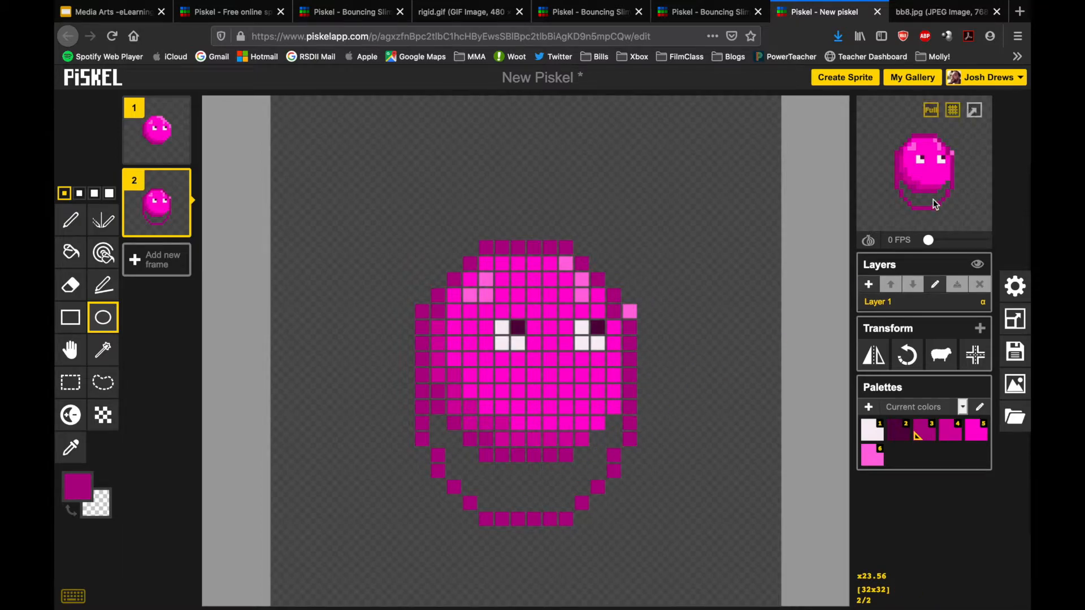
left_click(954, 113)
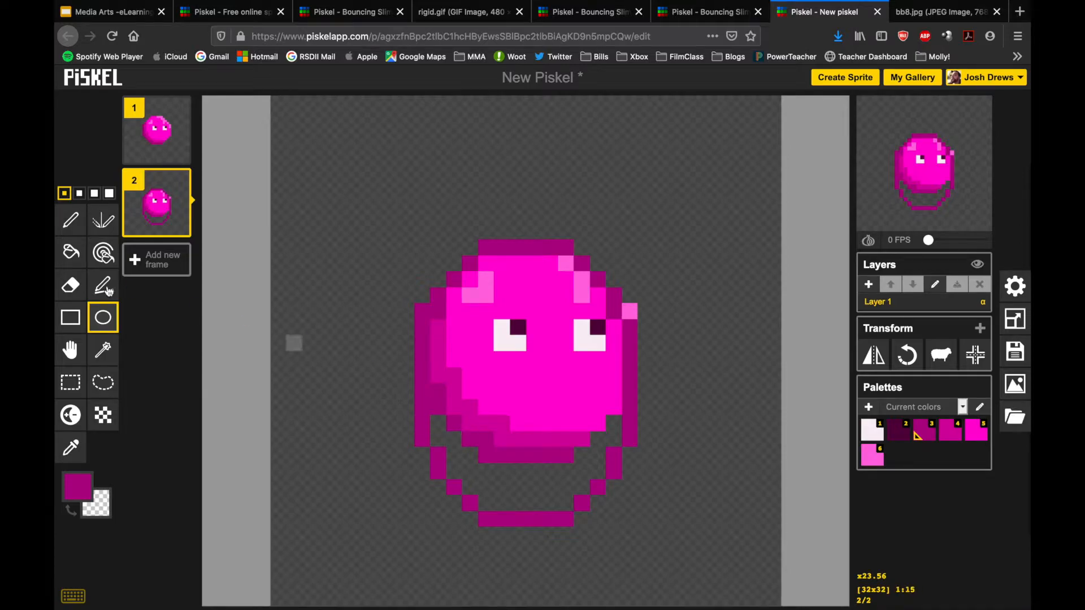
Step: Fill the empty area between the ball and the ellipse's lower outline with dark magenta using the Paint bucket
left_click(69, 254)
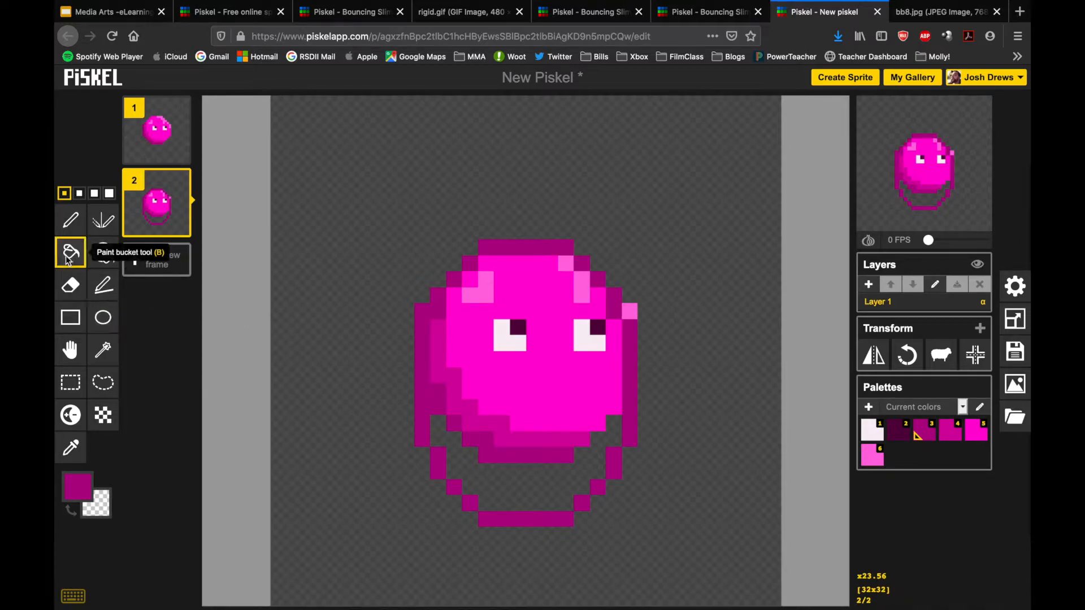
left_click(501, 488)
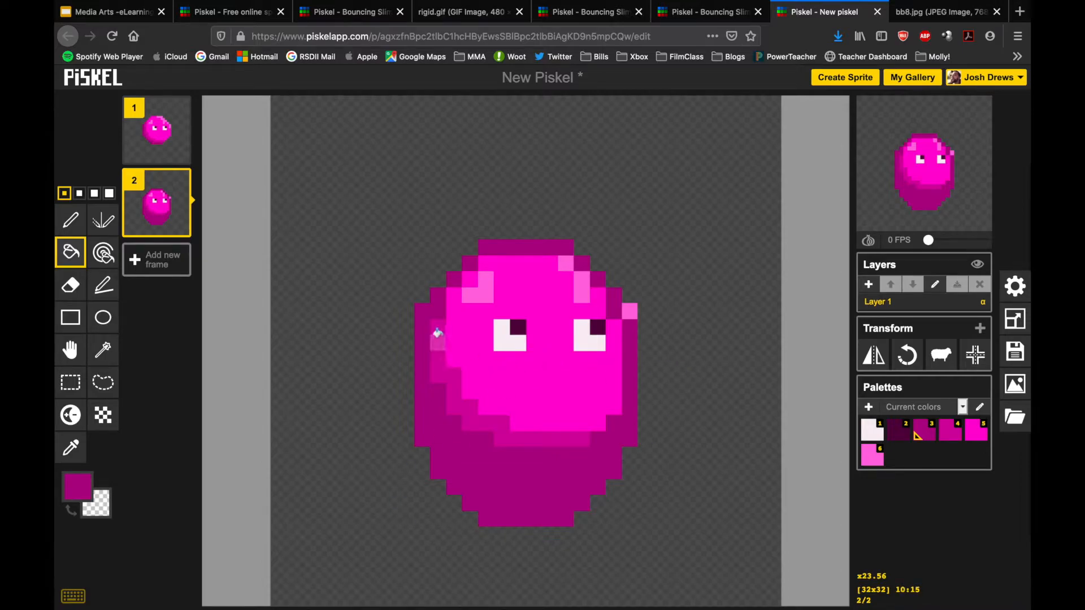
Step: Paint a medium magenta #c1189e band with the Pen tool just inside the ellipse's lower-left and bottom edge
left_click(950, 436)
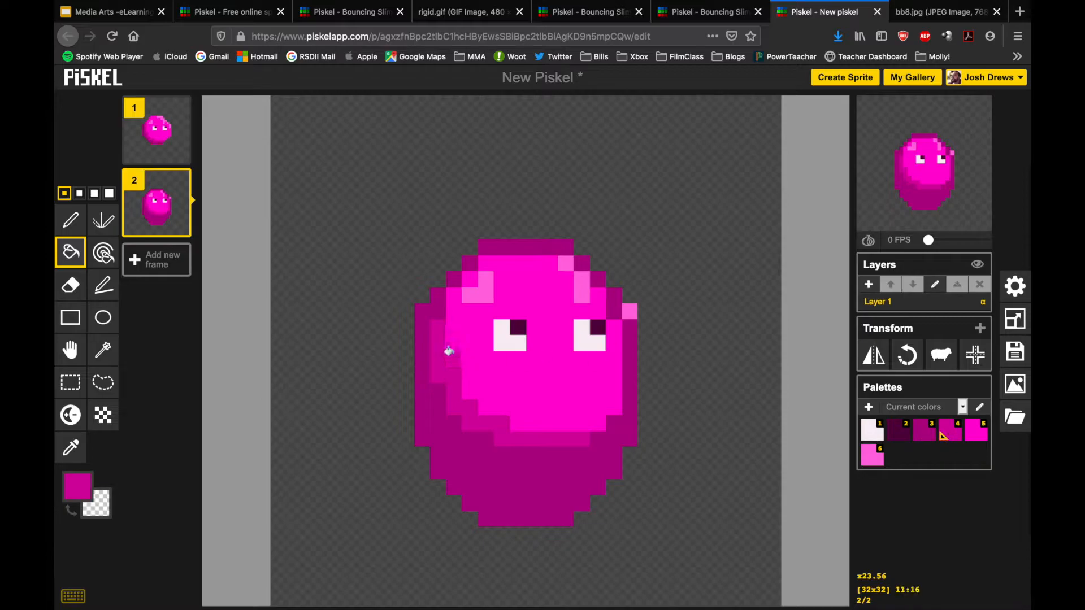
left_click(70, 448)
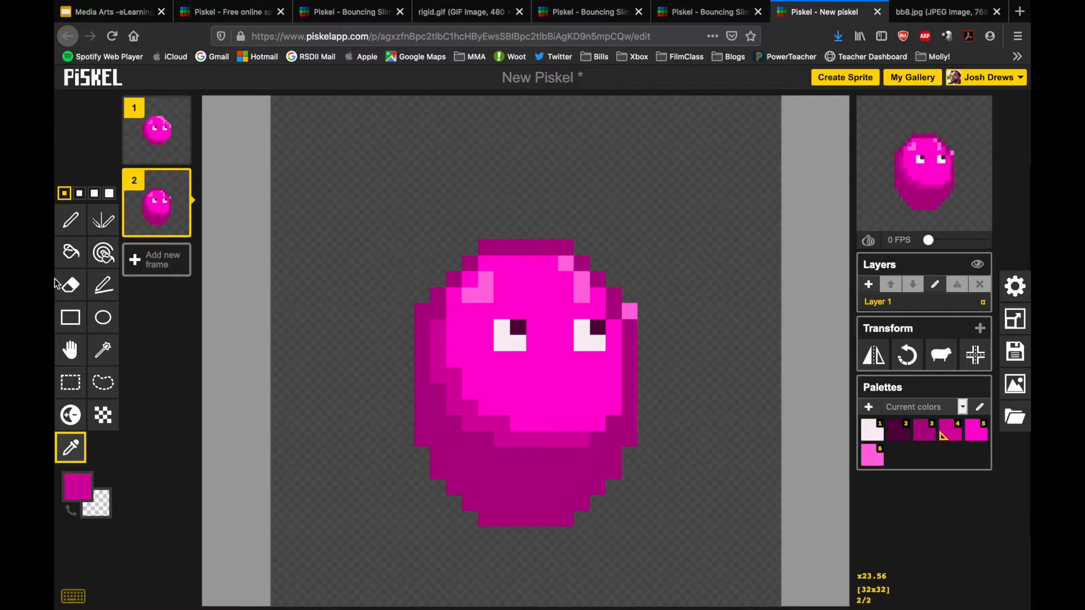
left_click(71, 220)
mouse_move(437, 385)
left_mouse_down()
mouse_move(436, 441)
mouse_move(489, 503)
mouse_move(568, 501)
left_mouse_up()
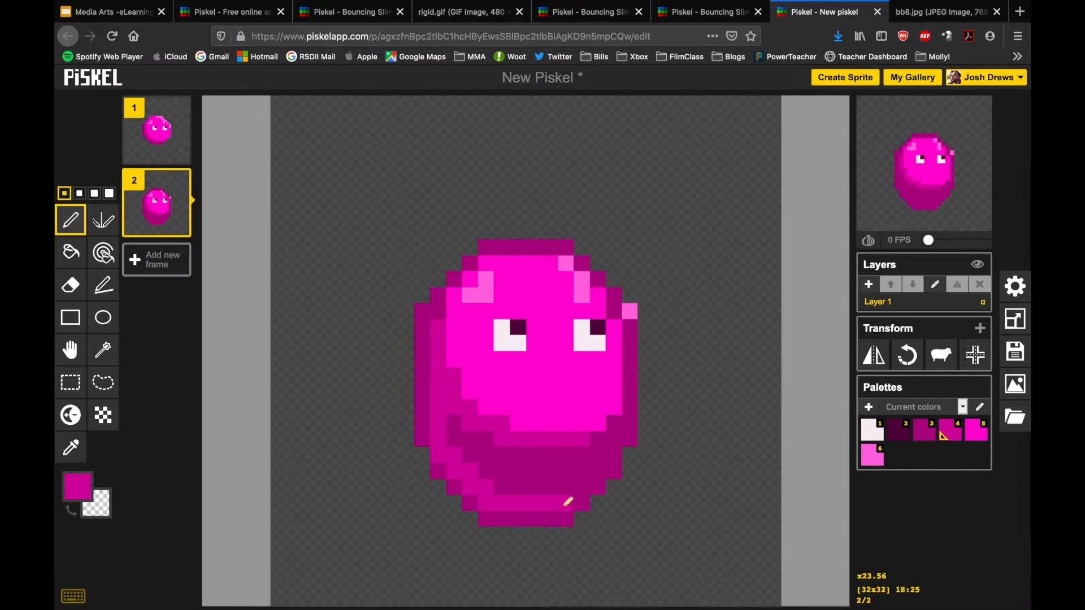
Step: Cover most of the dark magenta gap between the old and new bands in the ellipse's lower left with medium magenta
left_click(918, 442)
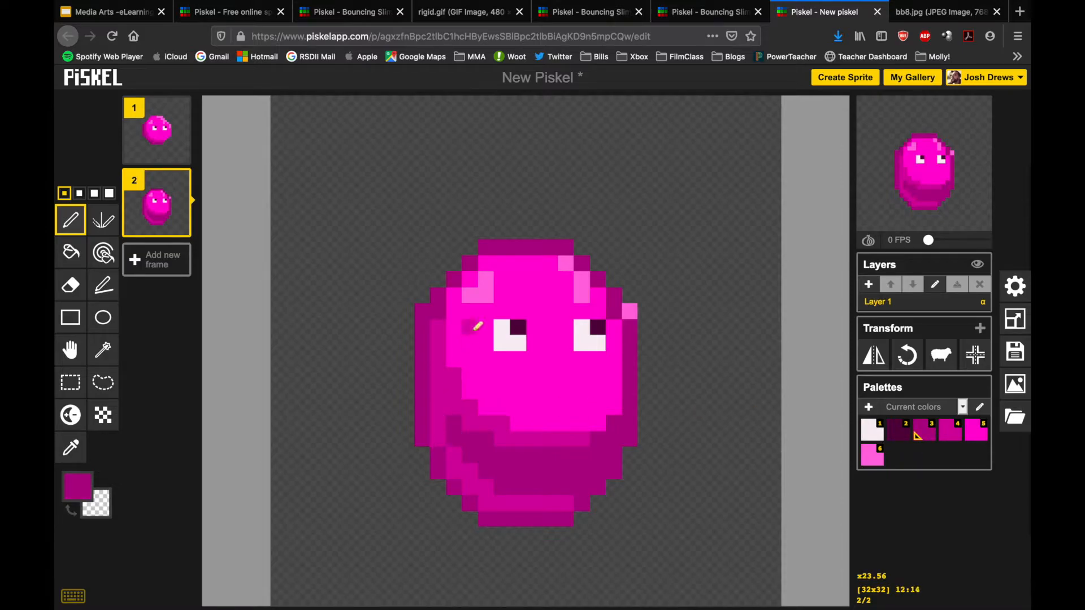
left_click(945, 439)
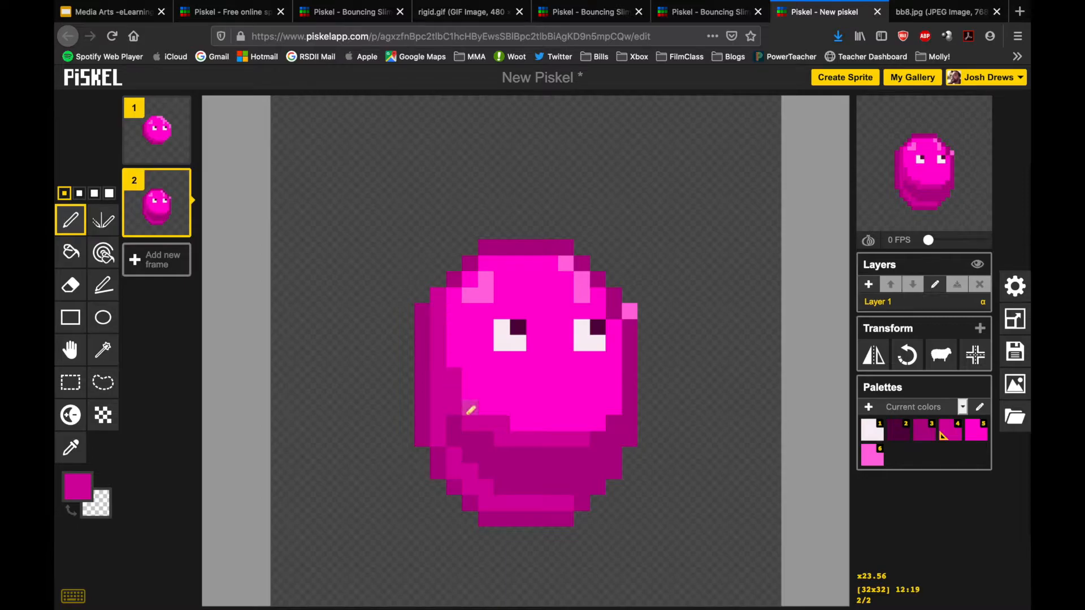
mouse_move(461, 422)
left_mouse_down()
mouse_move(500, 484)
mouse_move(555, 484)
left_mouse_up()
Step: Repaint the dark outline along the ellipse's upper-left and top edge in bright pink
left_click(944, 436)
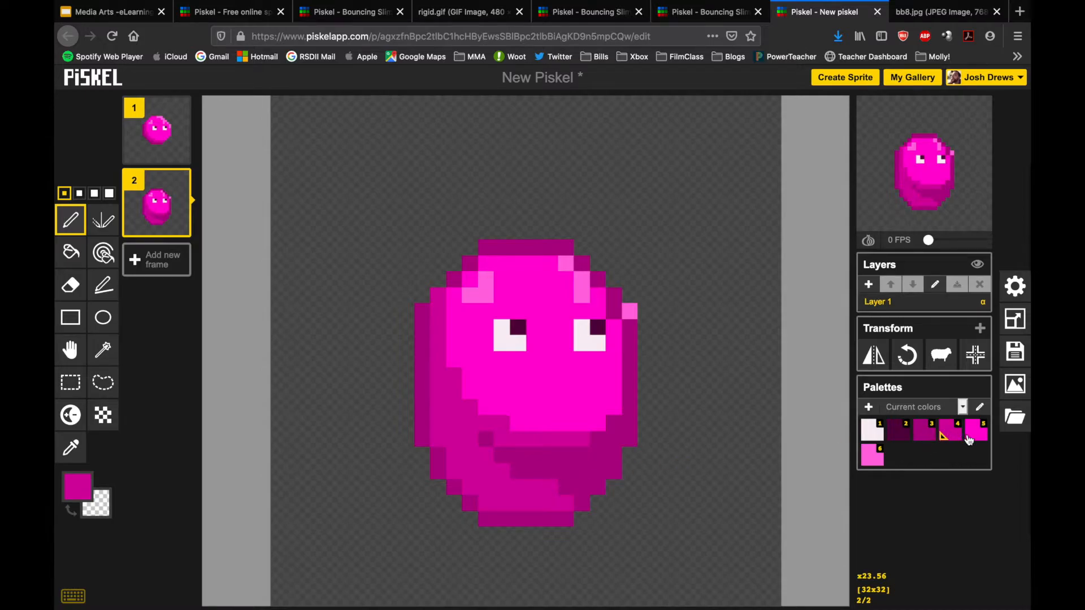
left_click(971, 436)
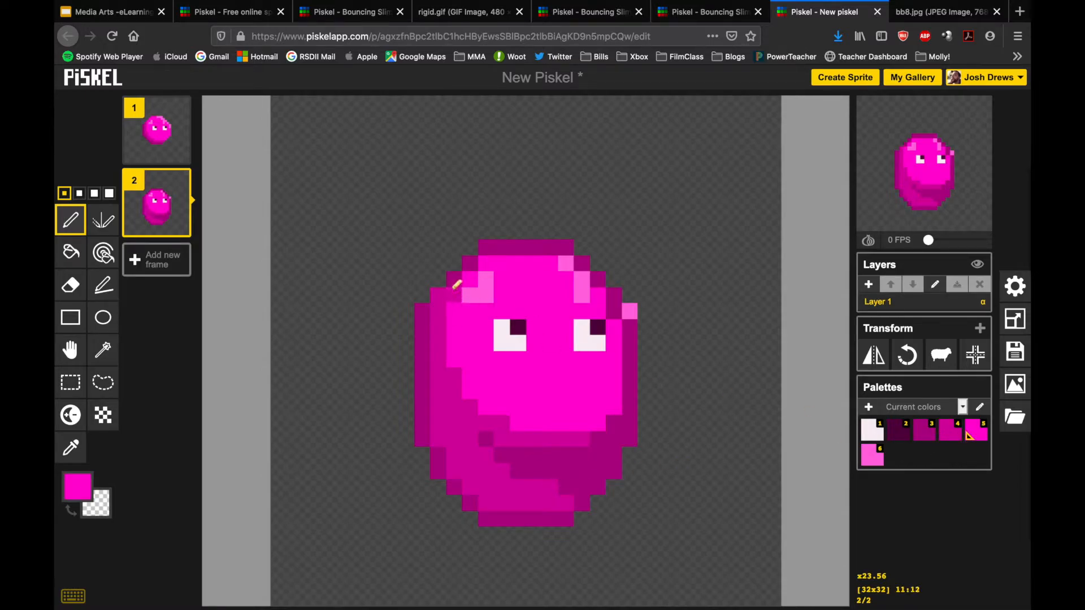
mouse_move(455, 283)
left_mouse_down()
mouse_move(499, 254)
mouse_move(485, 248)
mouse_move(565, 247)
left_mouse_up()
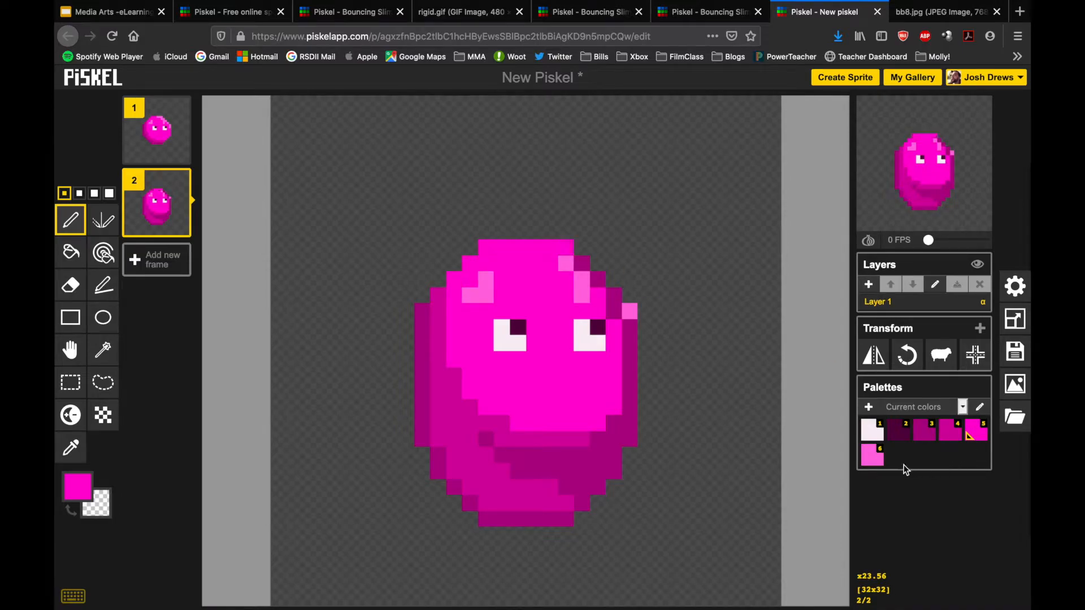
Step: Paint a light pink highlight over the right end of the ellipse's top edge and down its upper-right curve
left_click(873, 463)
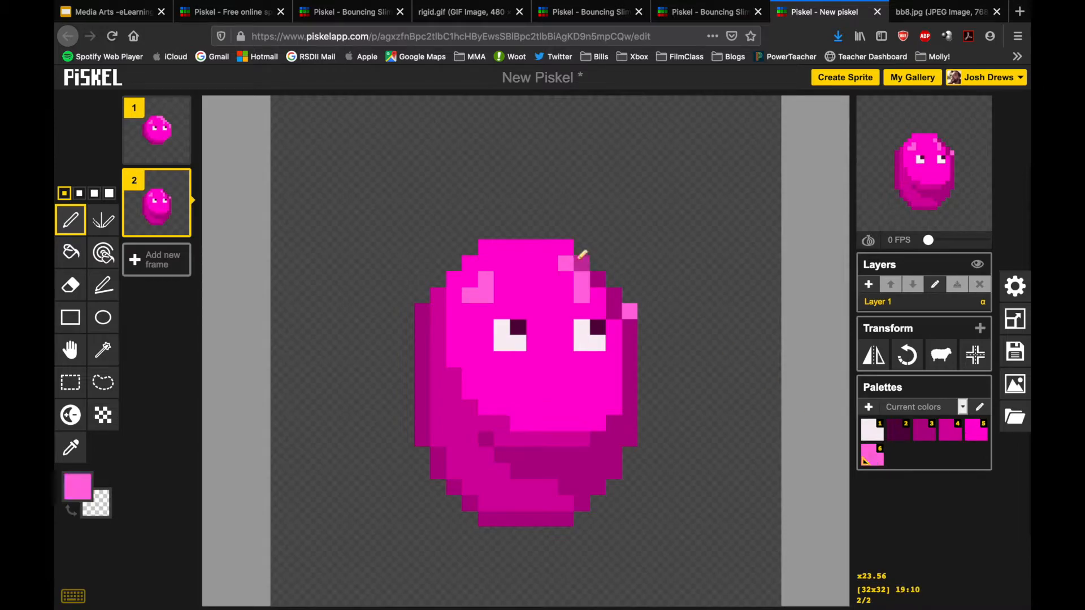
left_click(566, 248)
mouse_move(567, 247)
left_mouse_down()
mouse_move(552, 249)
mouse_move(582, 262)
left_mouse_up()
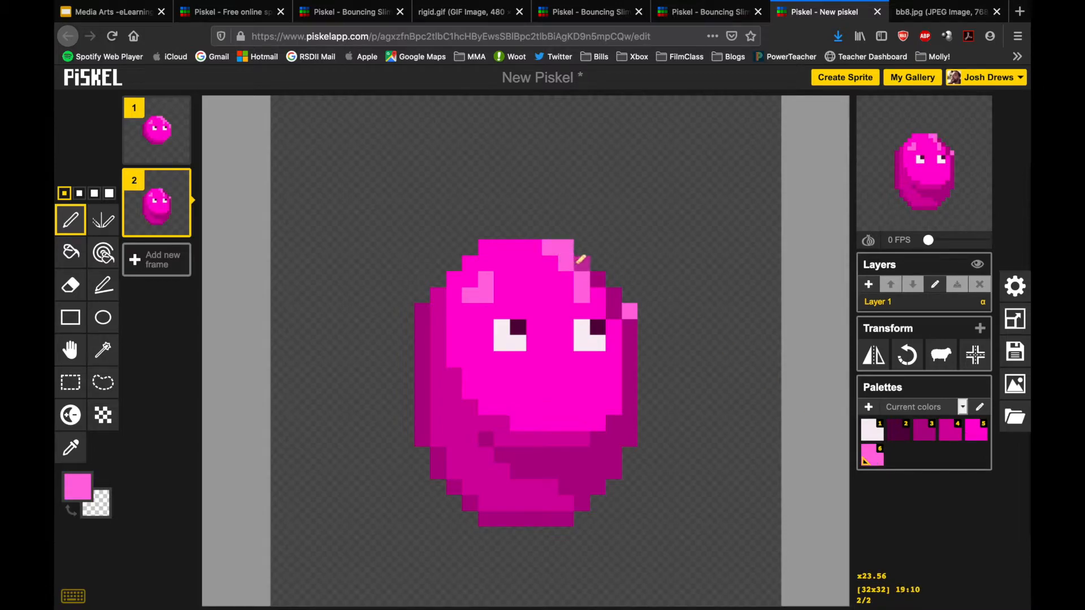
left_click(598, 280)
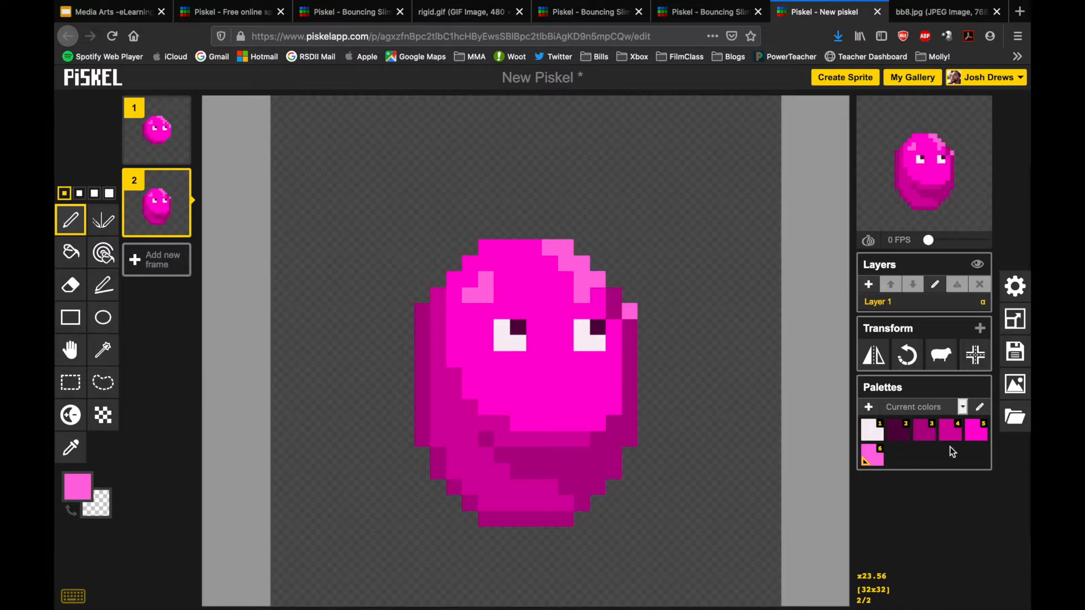
Step: Extend the light pink highlight down the ellipse's upper-right curve and repaint the dark right edge below it in bright pink
left_click(981, 442)
left_click_drag(598, 295, 583, 295)
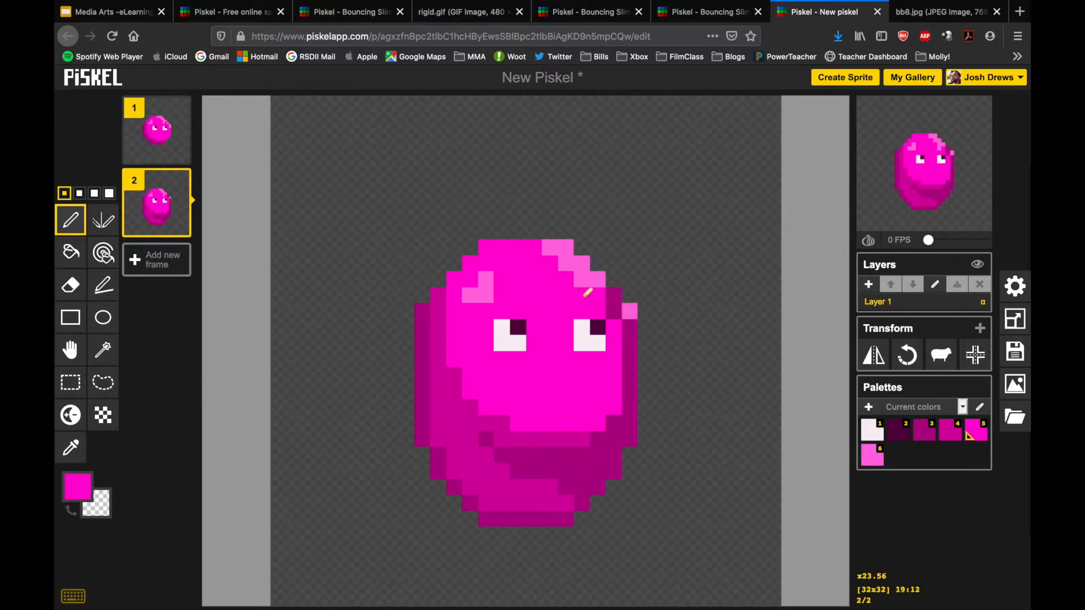
left_click(867, 459)
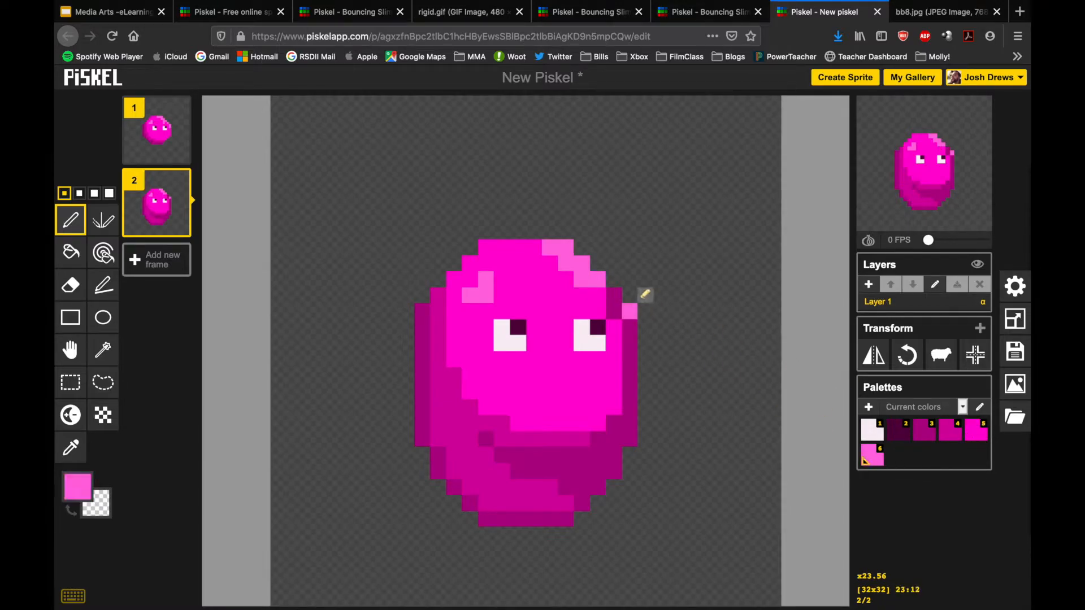
left_click_drag(604, 295, 610, 295)
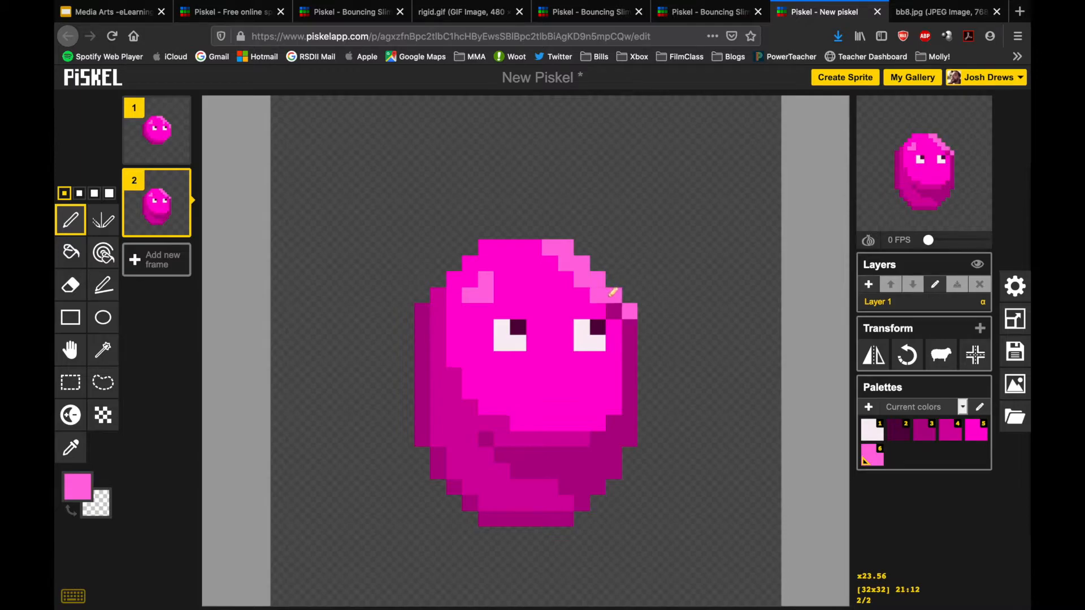
left_click(614, 311)
left_click(978, 432)
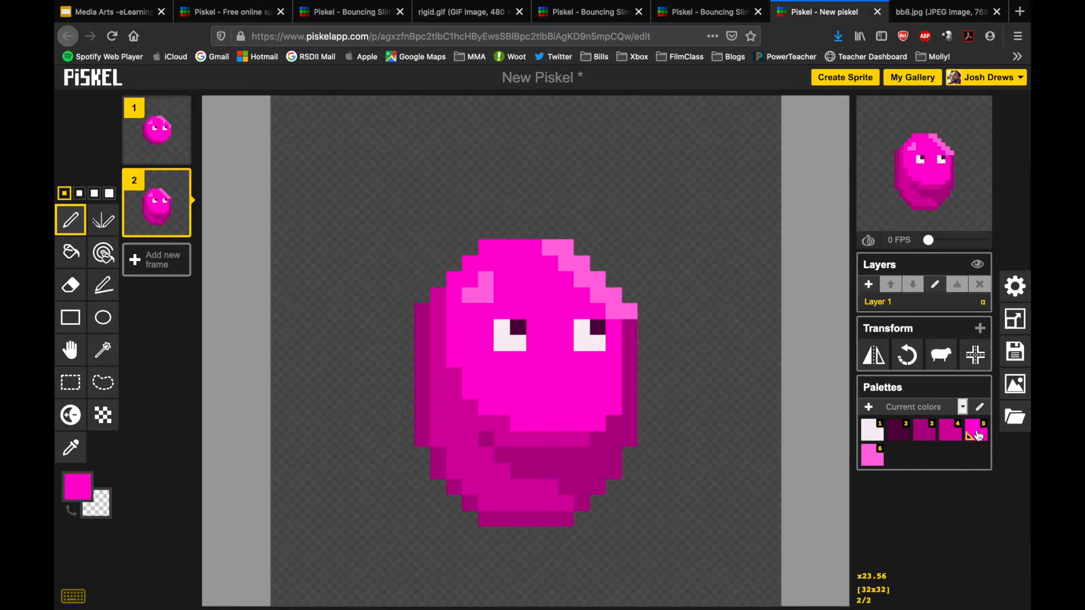
left_click_drag(631, 326, 634, 432)
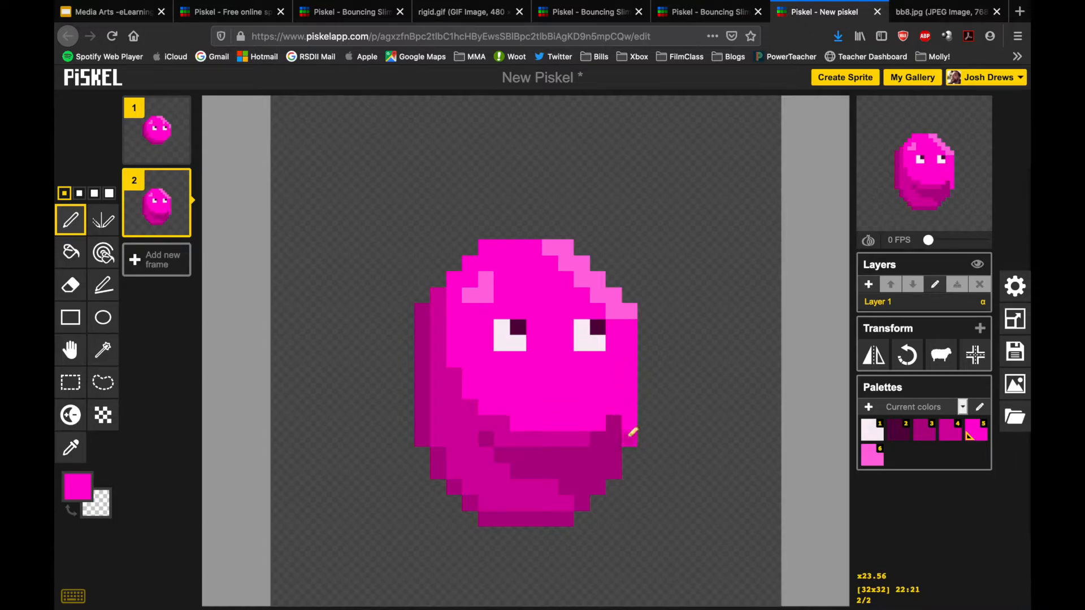
Step: Compare frames 1 and 2, then erase the corner pixels along the top and upper sides of frame 2's ellipse to narrow it
left_click(156, 138)
left_click(158, 204)
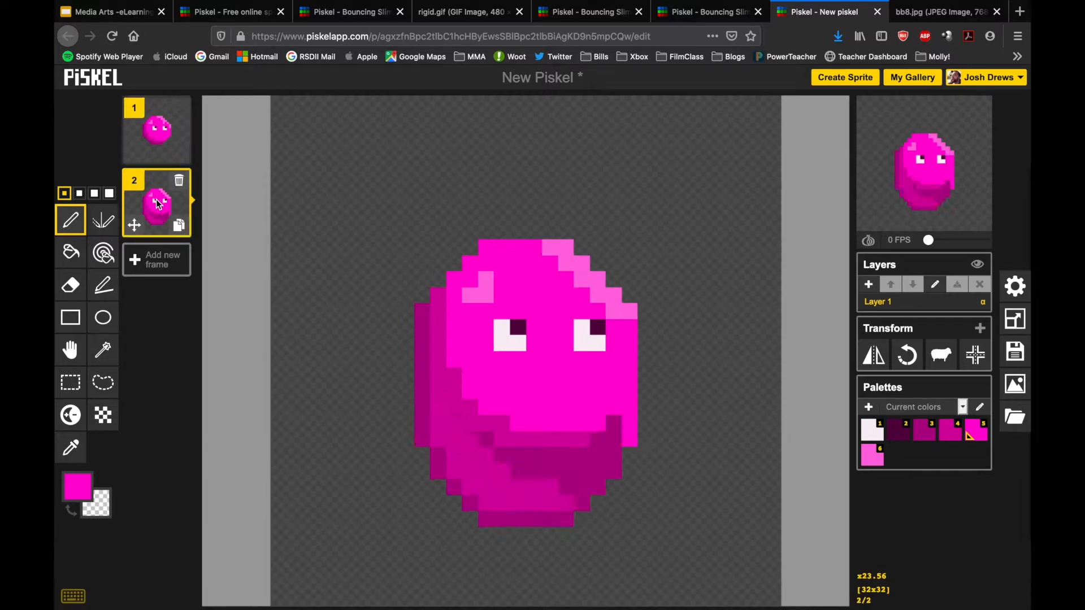
left_click(154, 148)
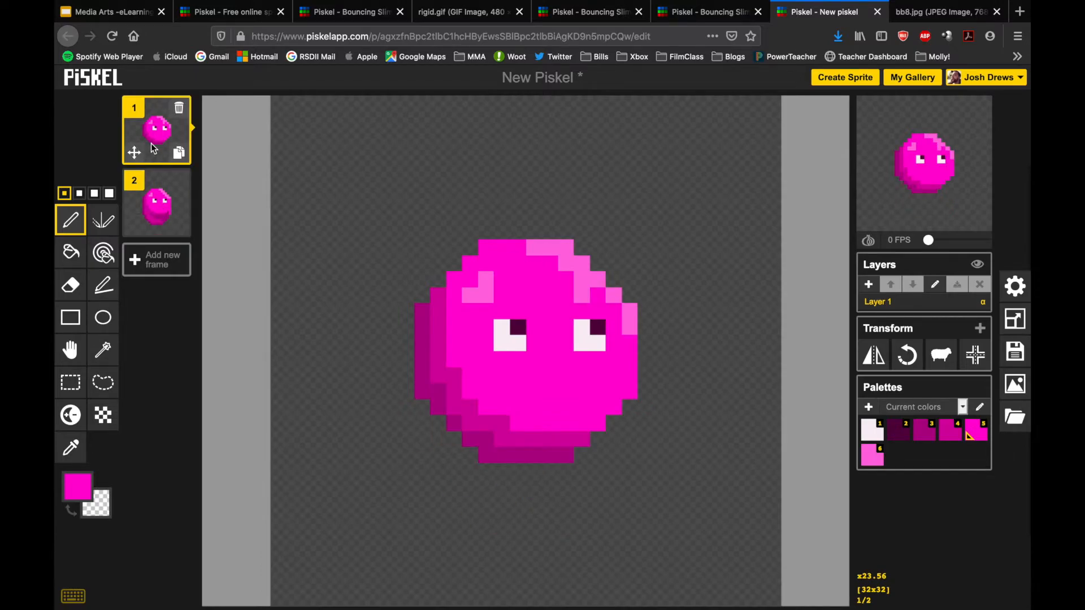
left_click(160, 227)
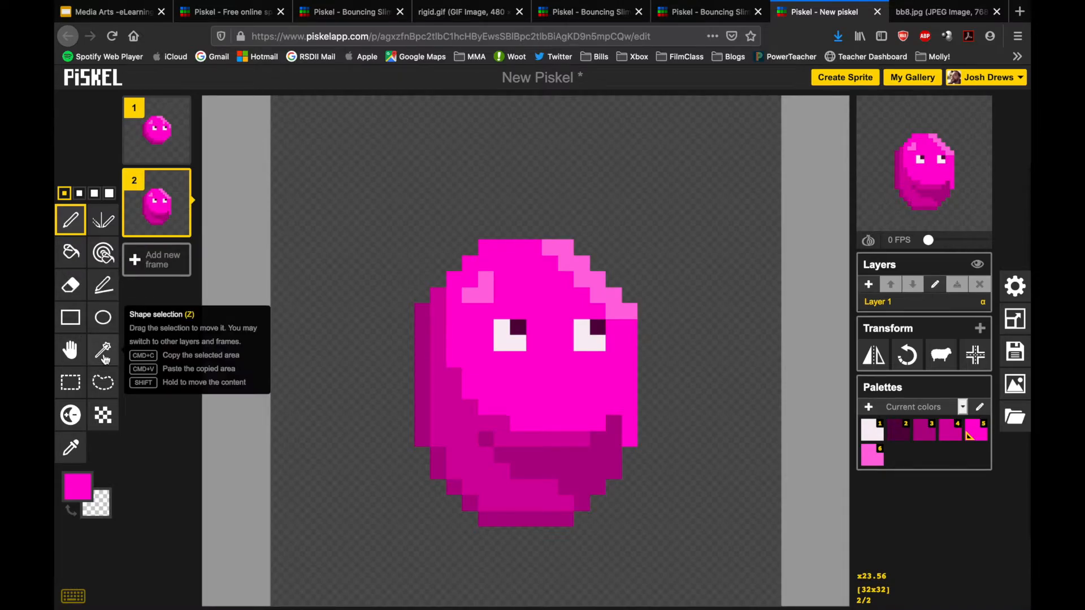
left_click(71, 284)
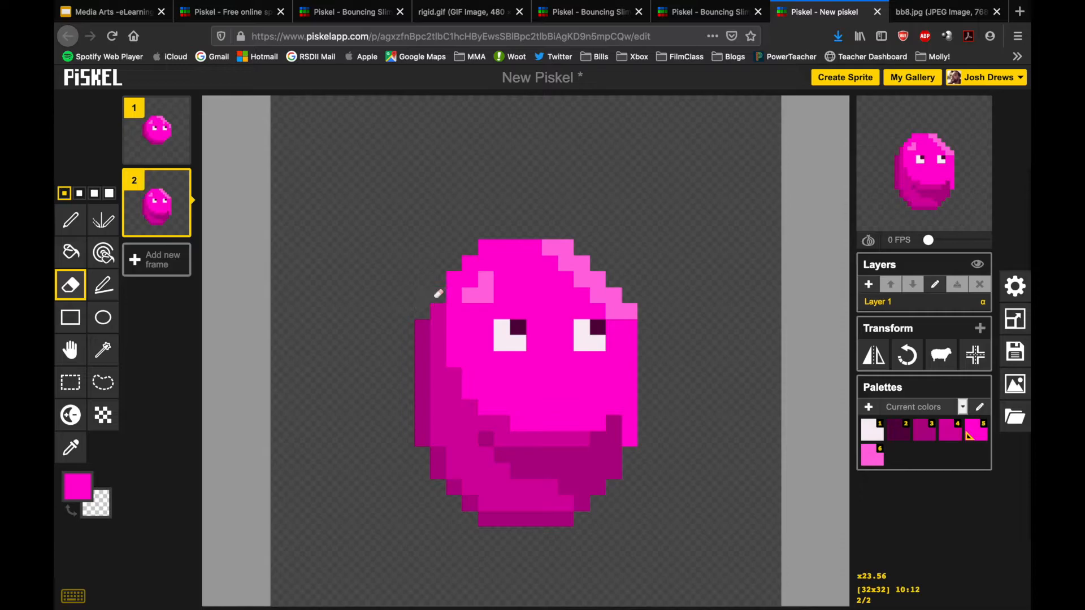
left_click(452, 279)
left_click(466, 263)
left_click(482, 247)
left_click(565, 247)
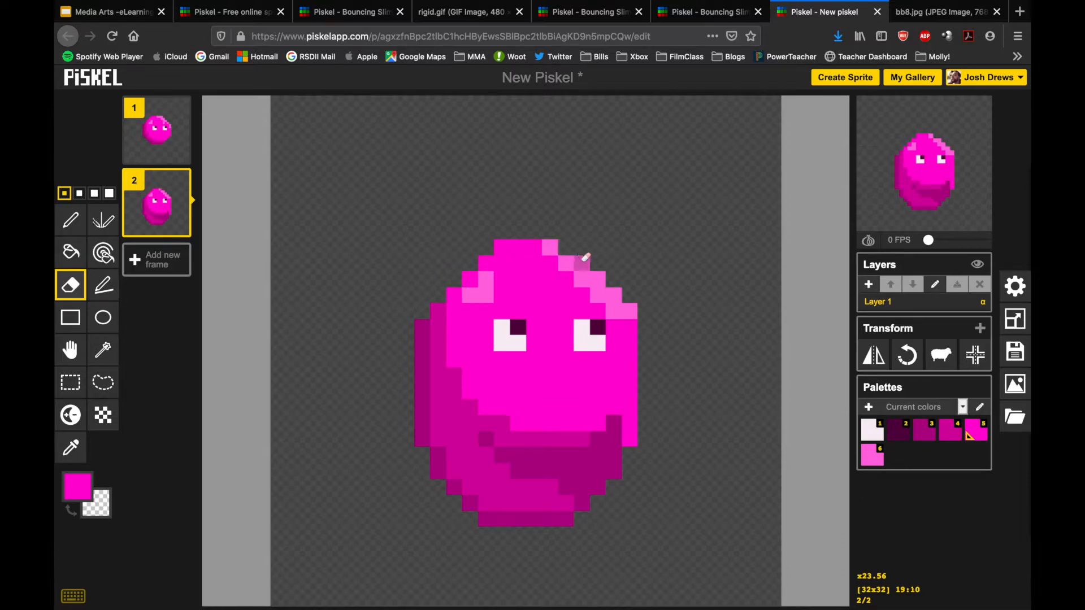
left_click(598, 278)
left_click(627, 308)
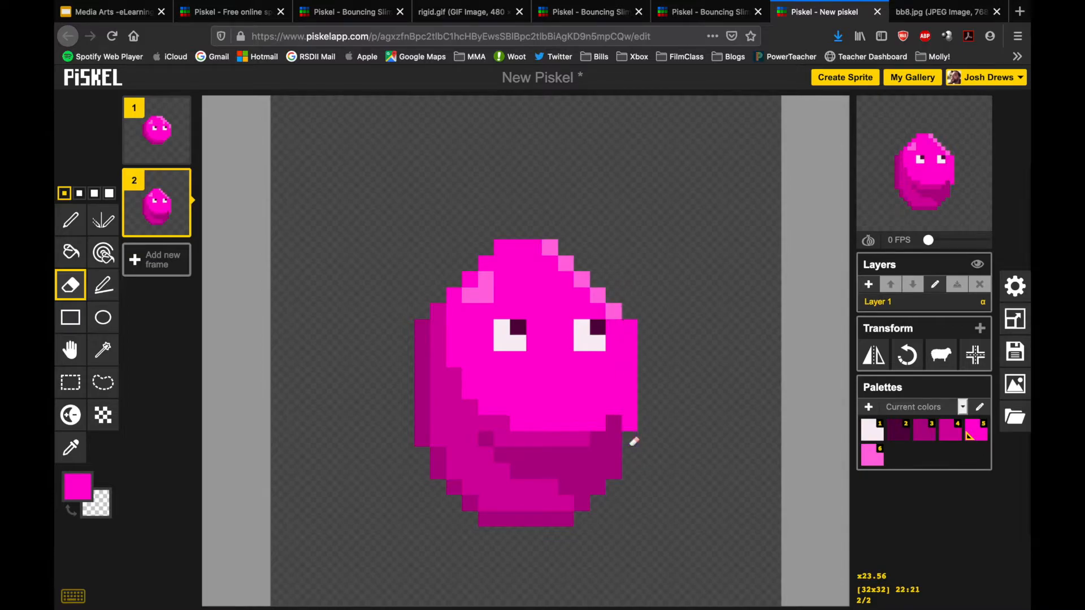
Step: Try to trim the pixels along the ellipse's lower-right edge with the Eraser, and undo those erasures
left_click(618, 449)
left_click(619, 467)
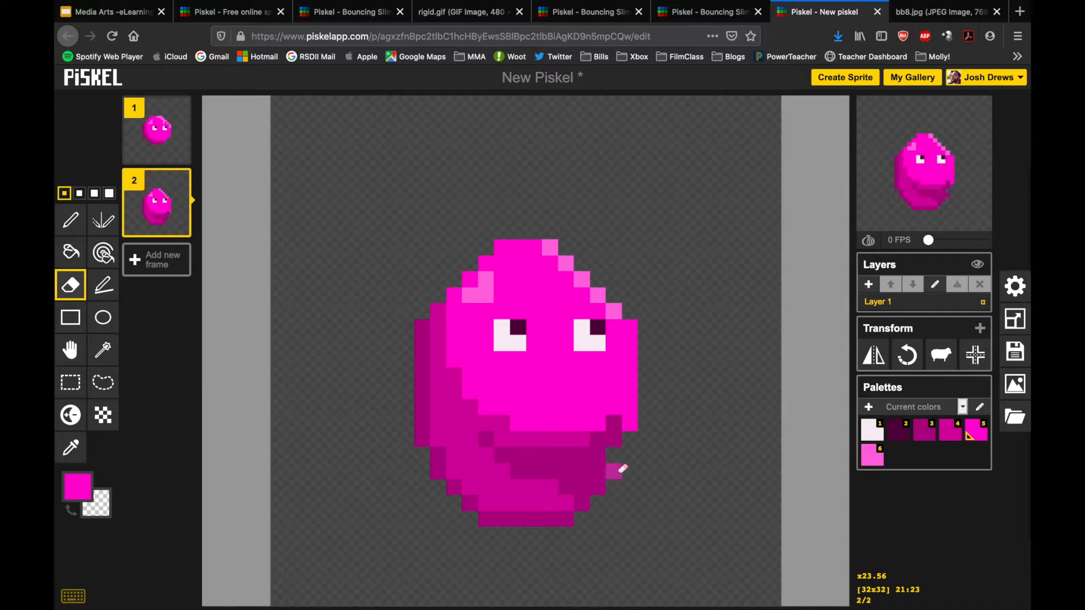
left_click(601, 482)
left_click(586, 484)
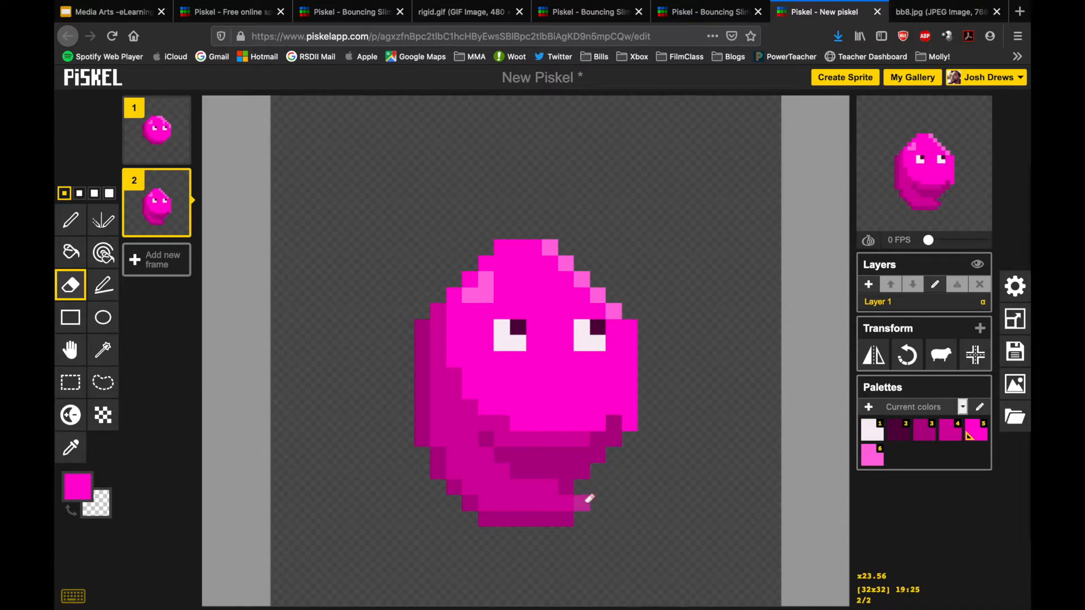
key("ctrl+z")
key("ctrl+z")
key("ctrl+z")
key("ctrl+z")
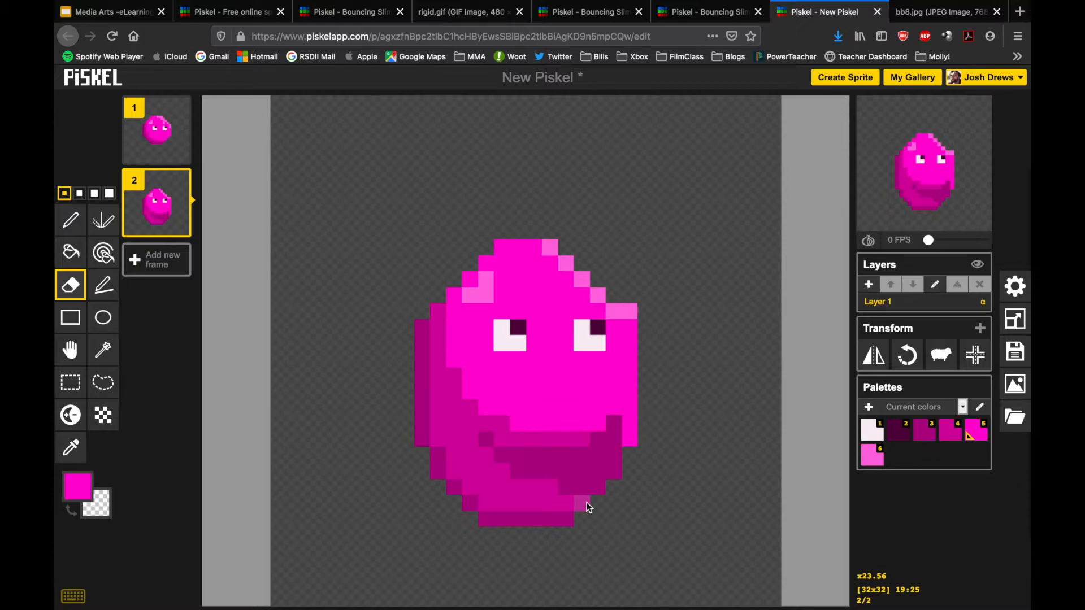
Step: Paint a bright pink boundary with the Pen tool down frame 2's lower left and along the bottom, inside the new shading bands
left_click(157, 131)
left_click(153, 208)
left_click(70, 220)
mouse_move(456, 371)
left_mouse_down()
mouse_move(459, 441)
mouse_move(489, 456)
mouse_move(501, 485)
mouse_move(550, 487)
left_mouse_up()
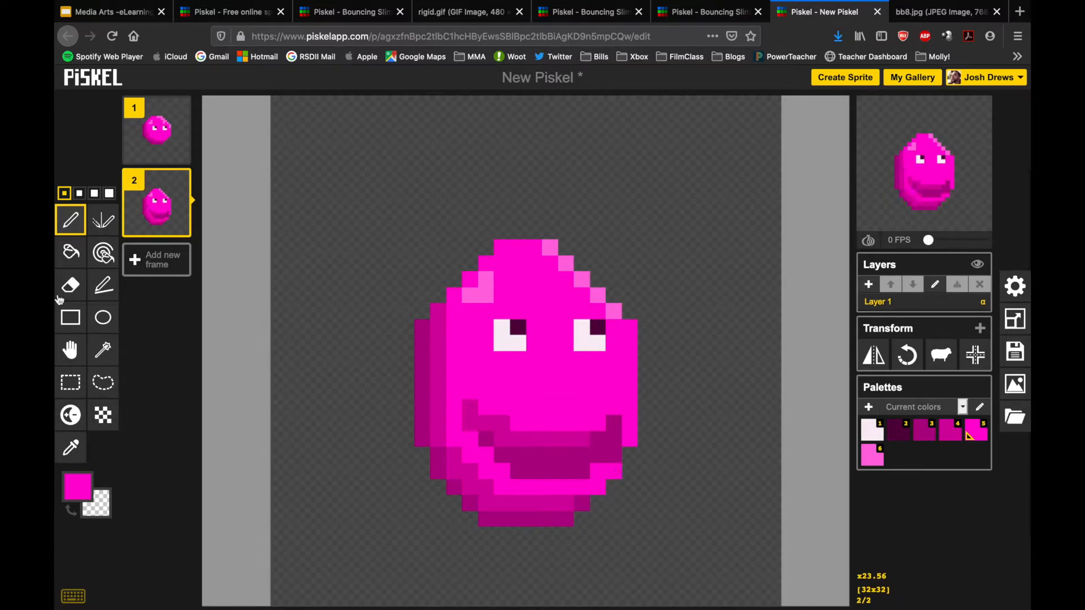
Step: Fill the leftover old shading patches inside the ellipse with bright pink using the Paint bucket tool
left_click(71, 252)
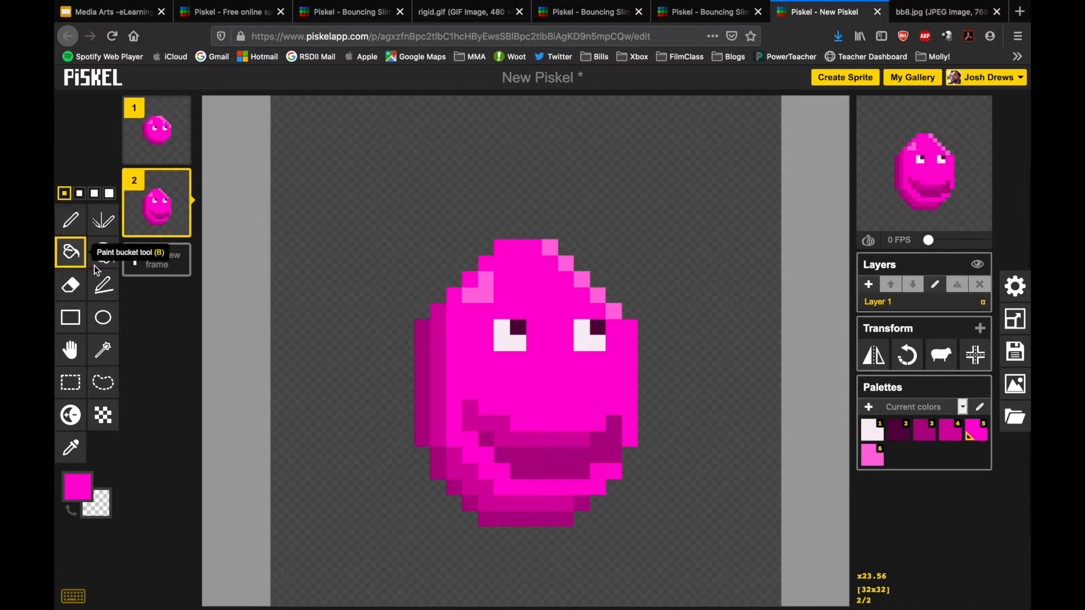
left_click(494, 432)
left_click(511, 454)
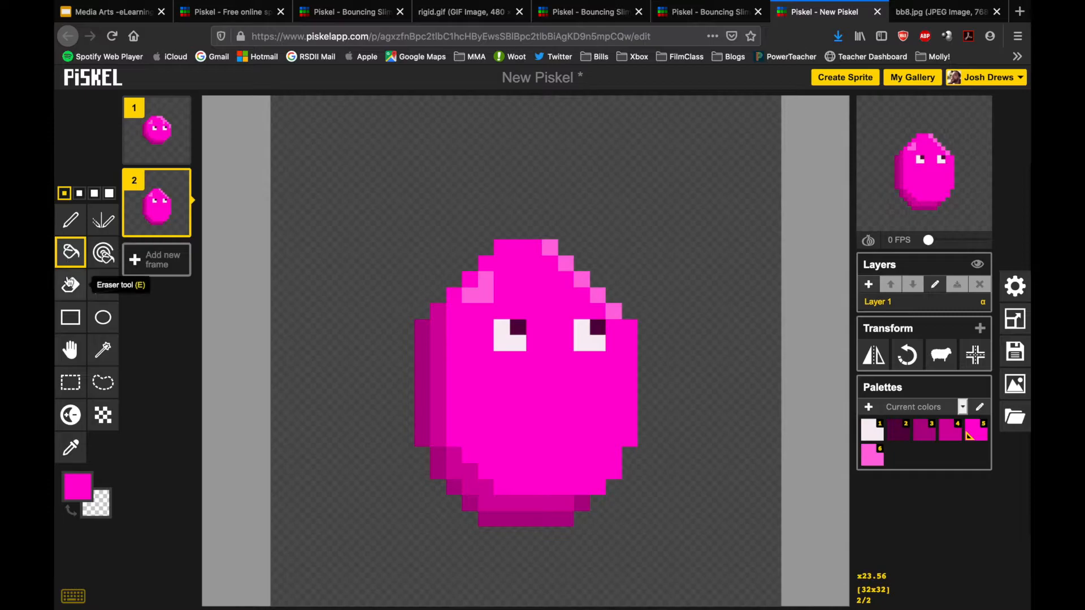
Step: Extend both eyes downward by one pixel row in white using the Pen tool at two-pixel size
left_click(79, 194)
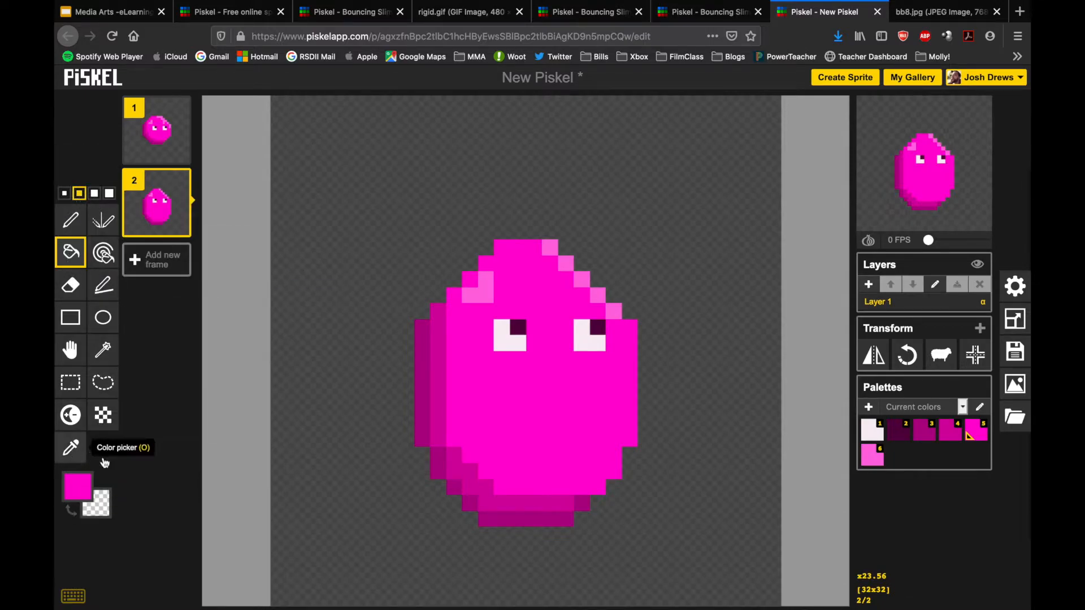
left_click(876, 440)
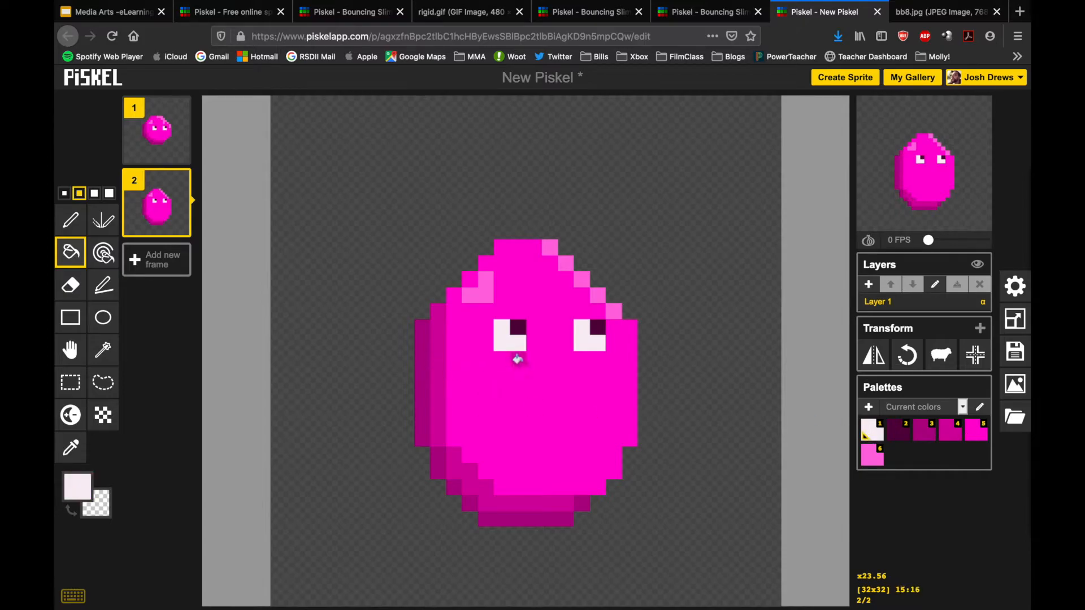
left_click(96, 193)
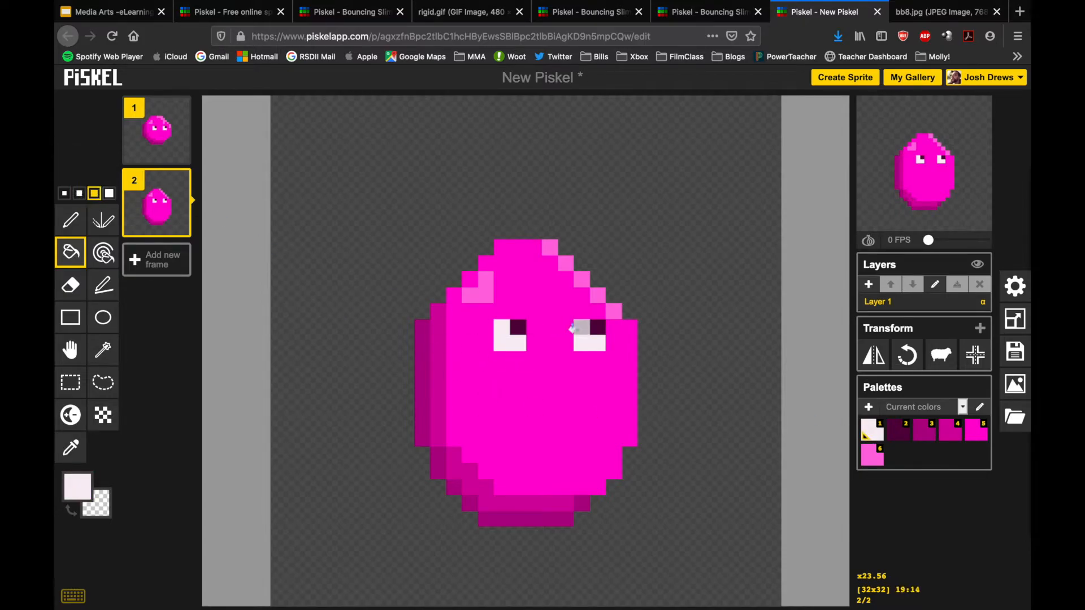
left_click(71, 220)
left_click(80, 194)
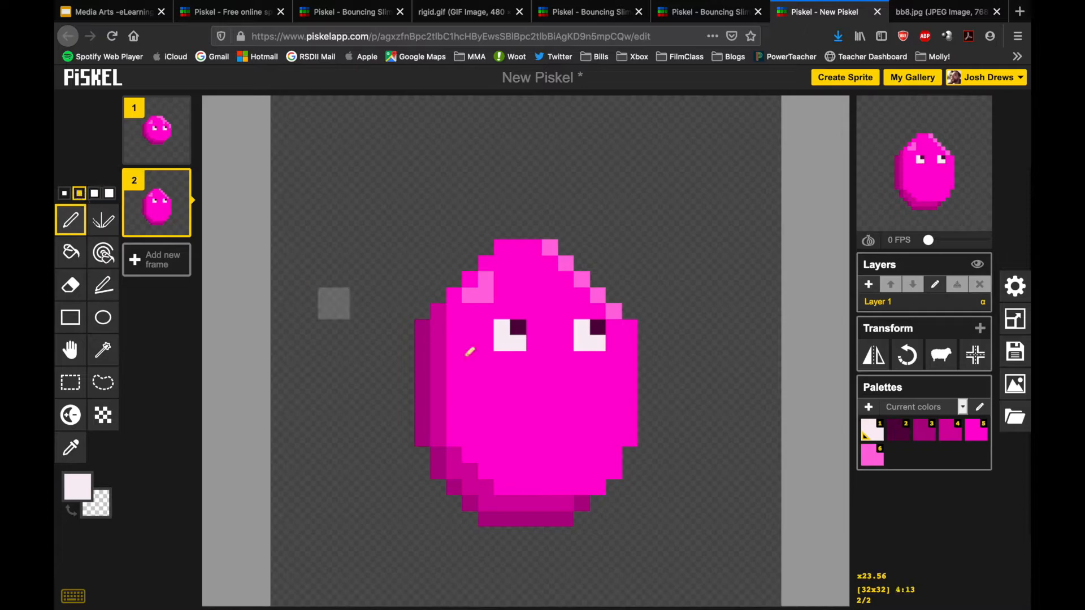
left_click(510, 352)
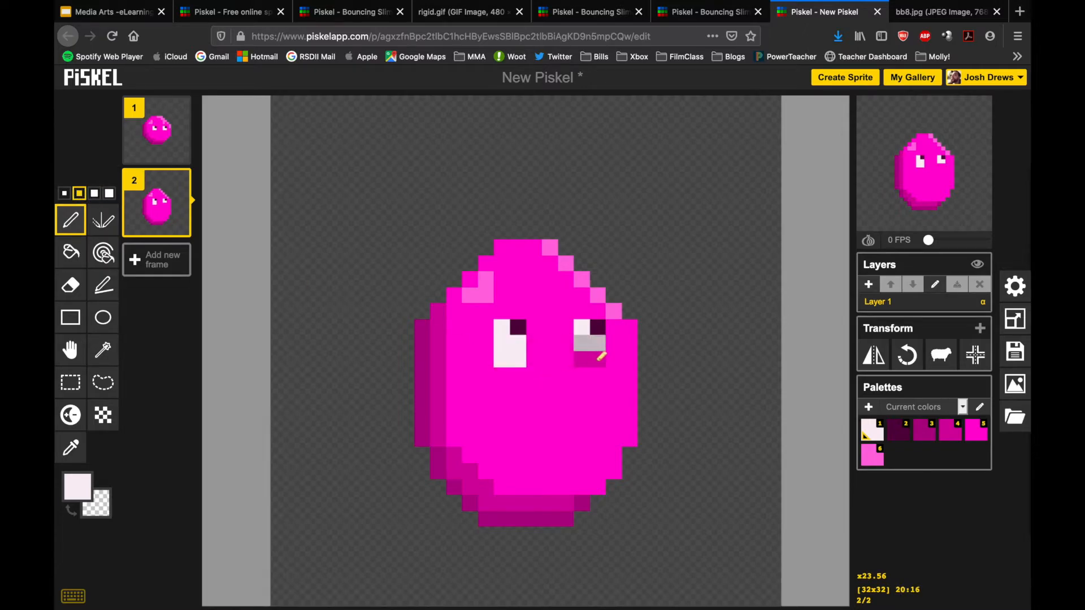
left_click(591, 352)
Step: Cover the top pixel row of both eyes in bright pink and paint one-pixel dark purple pupils in their new upper-right corners
left_click(65, 195)
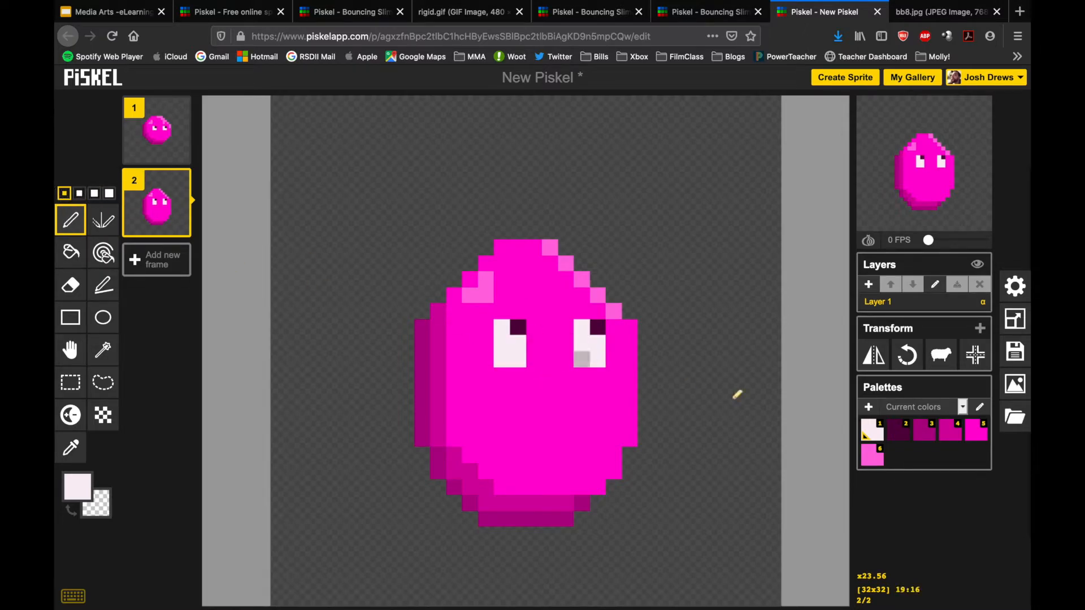
left_click(979, 441)
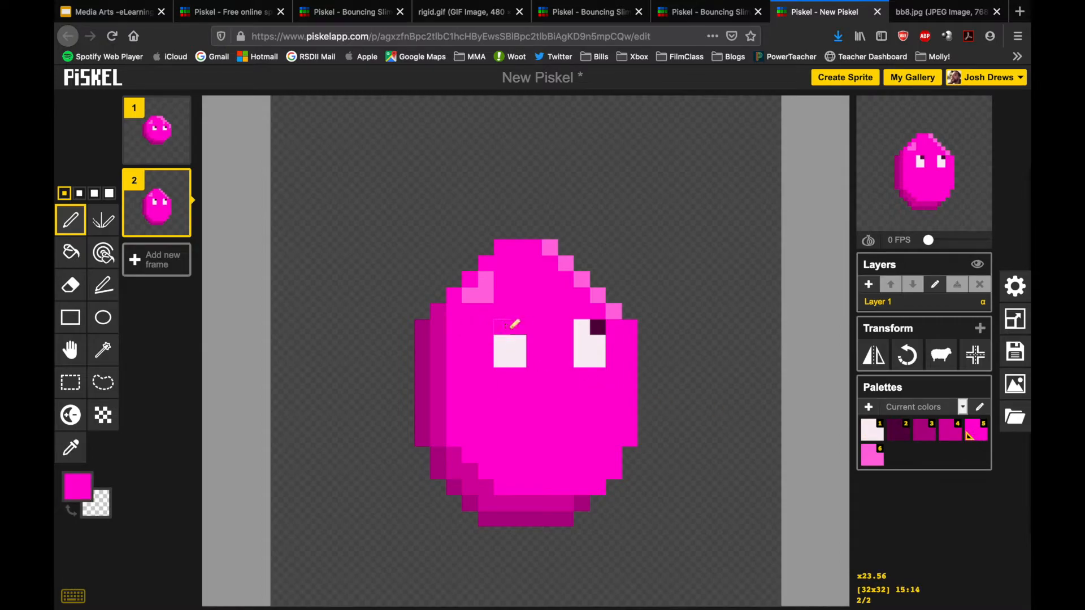
left_click(598, 327)
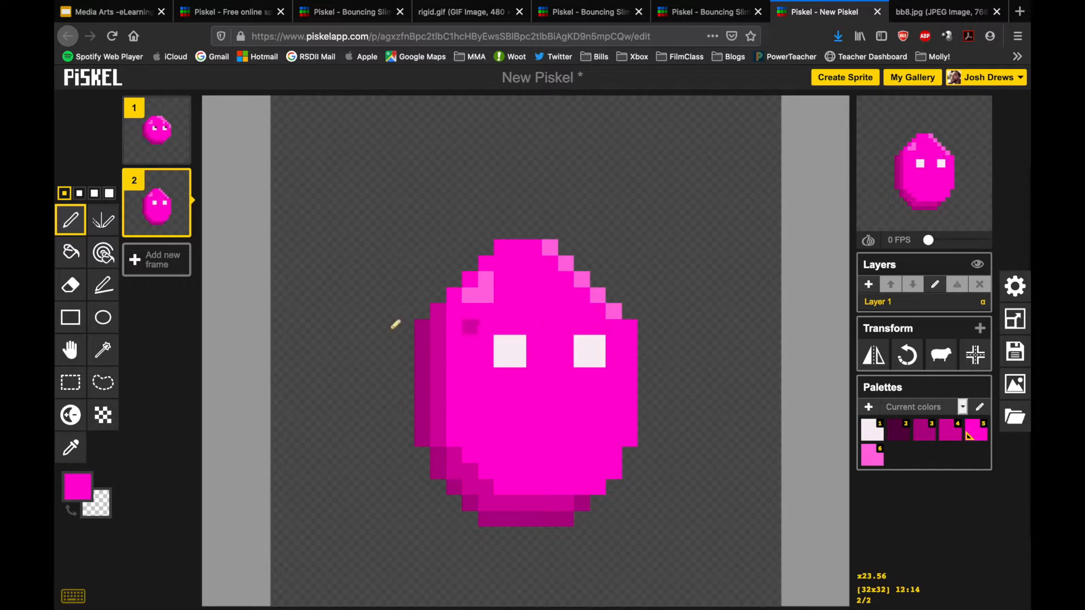
left_click(897, 434)
left_click(518, 343)
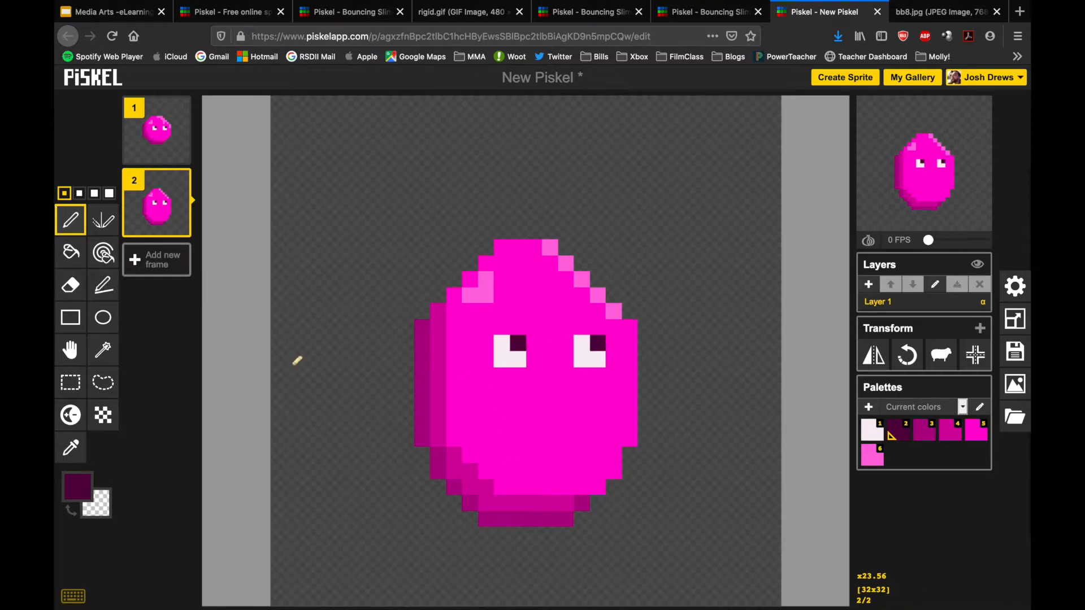
Step: Using frame 1 as reference, thicken frame 2's light pink highlight along the upper-right edge and extend it onto the right side
left_click(145, 129)
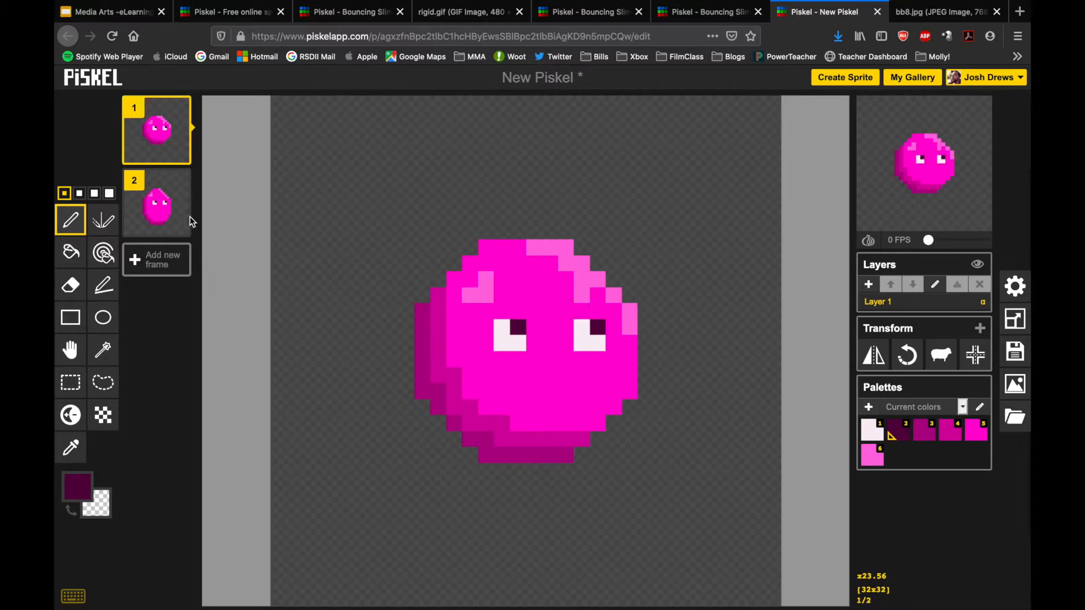
left_click(168, 204)
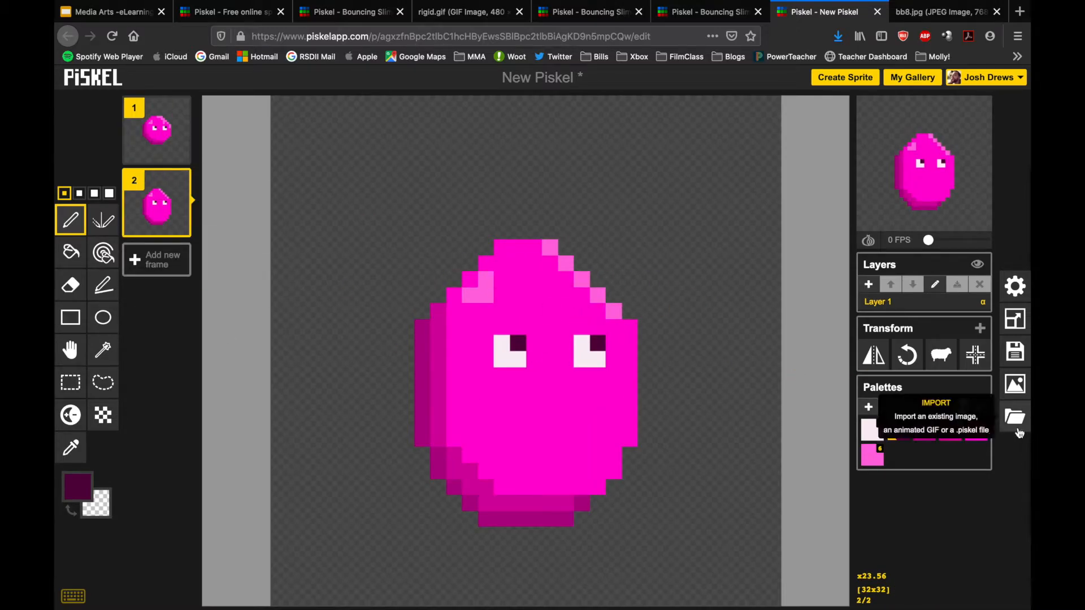
left_click(873, 455)
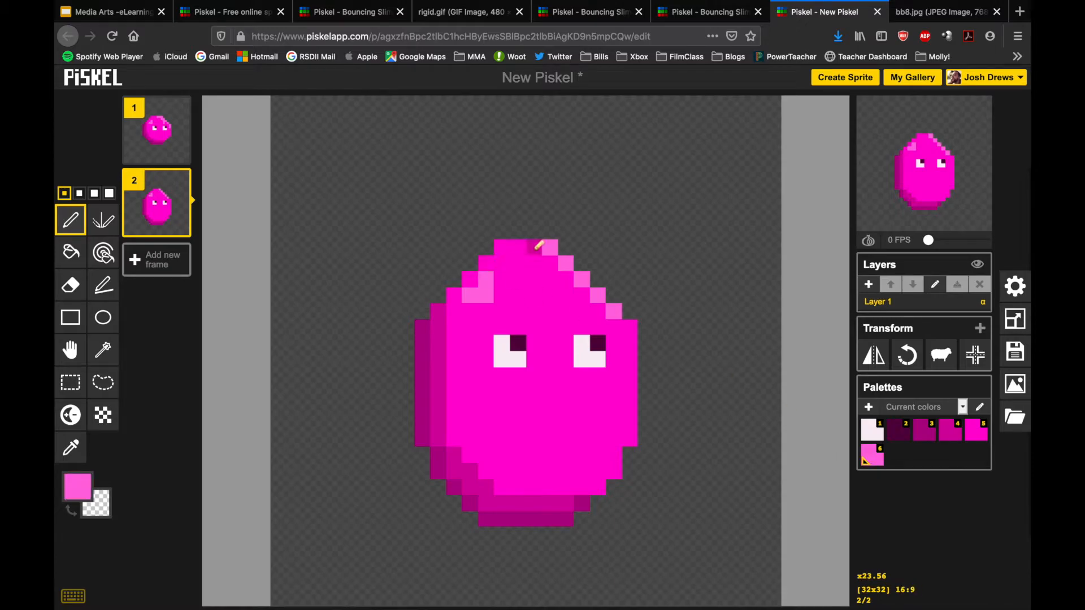
left_click_drag(542, 252, 558, 247)
left_click(553, 265)
left_click(566, 280)
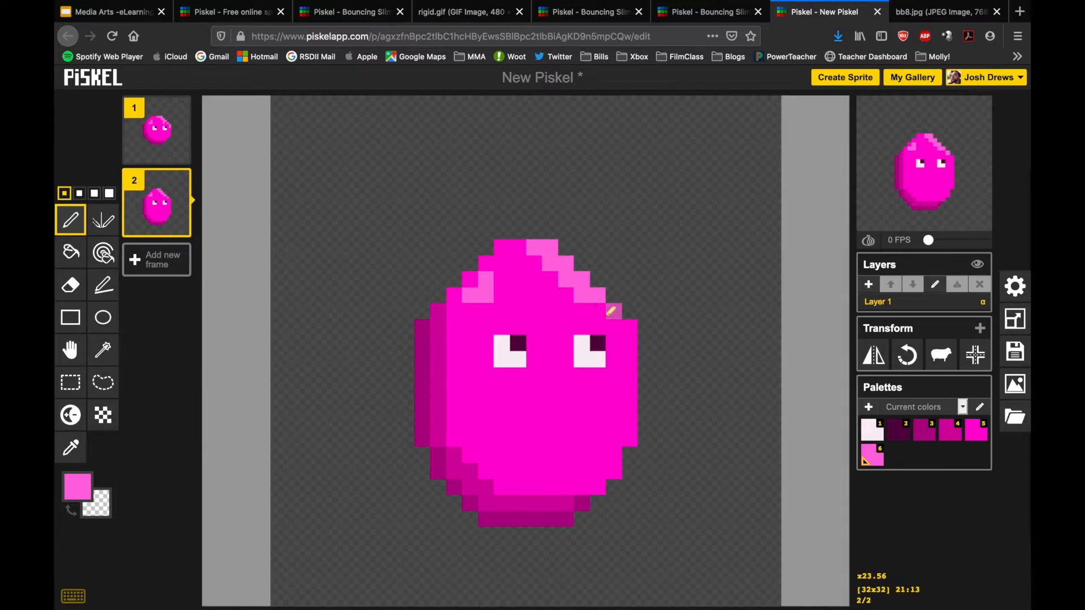
left_click(632, 324)
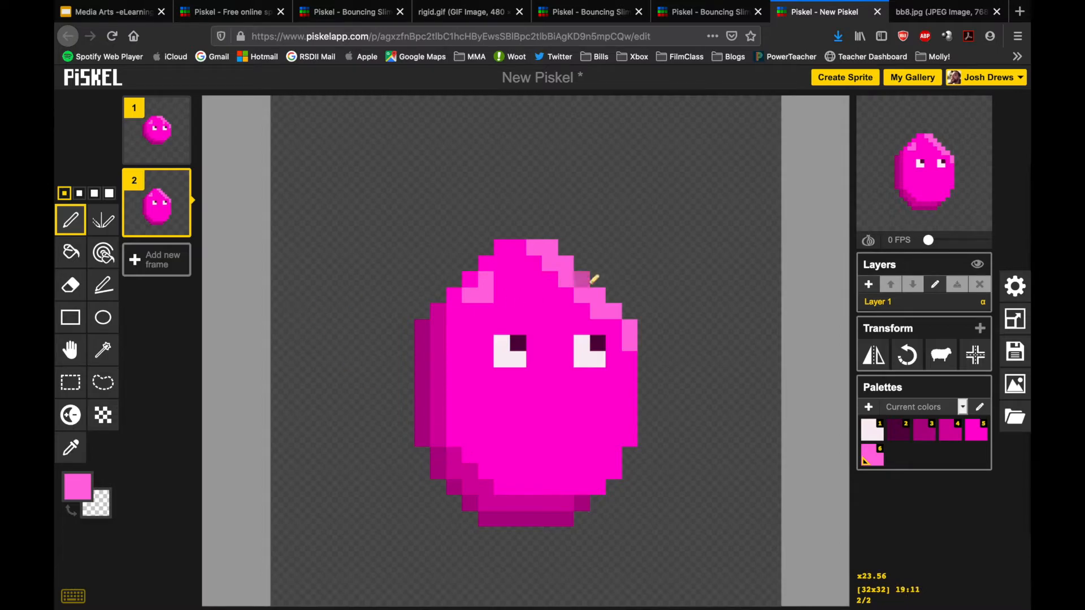
Step: Compare frames 1 and 2, then duplicate frame 1 to insert a copy between them
mouse_move(174, 185)
left_click(158, 149)
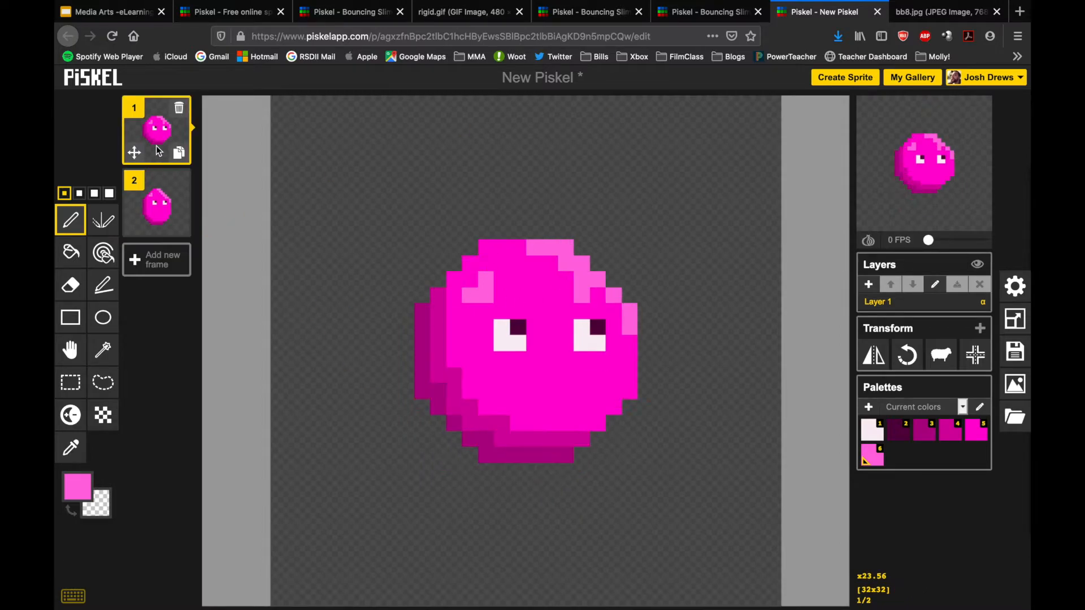
left_click(165, 211)
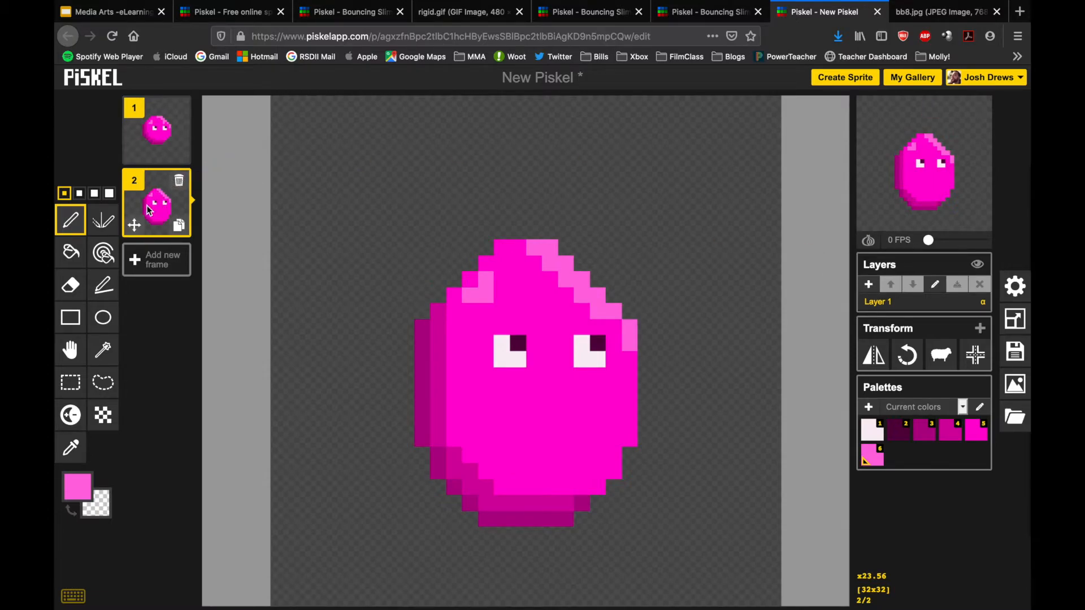
mouse_move(156, 225)
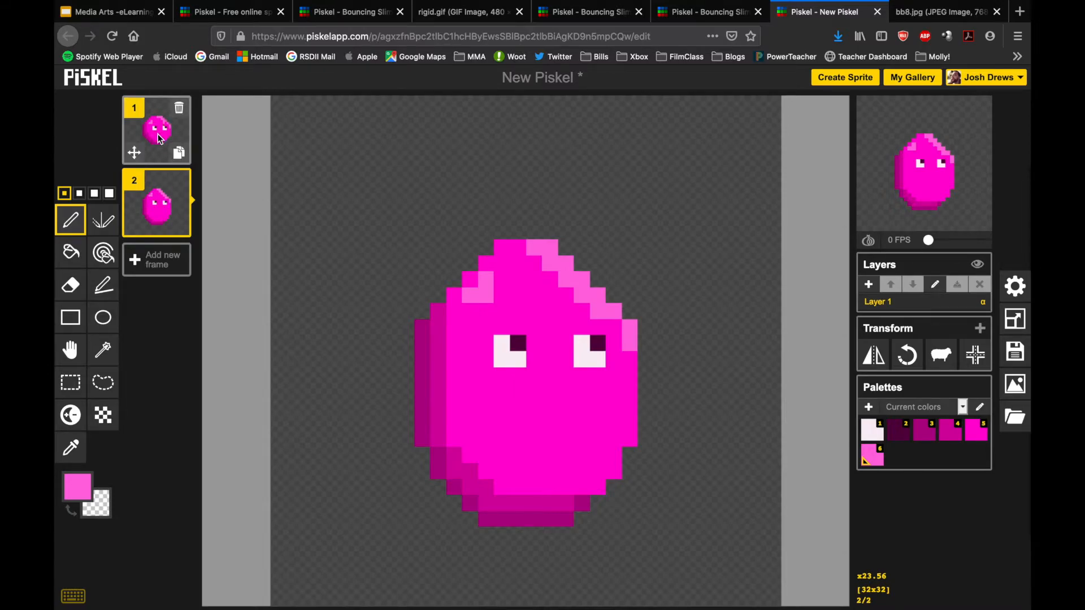
left_click(178, 153)
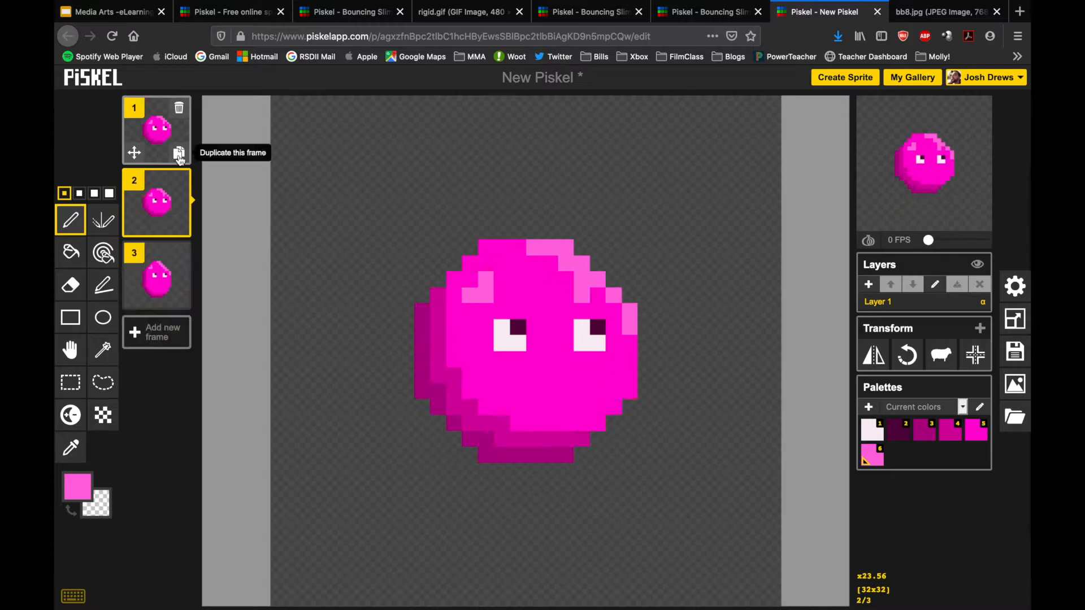
Step: Move the duplicated frame to the last position and draw a bright pink ellipse outline about 17 by 8 pixels beneath its ball
left_click_drag(158, 200, 162, 305)
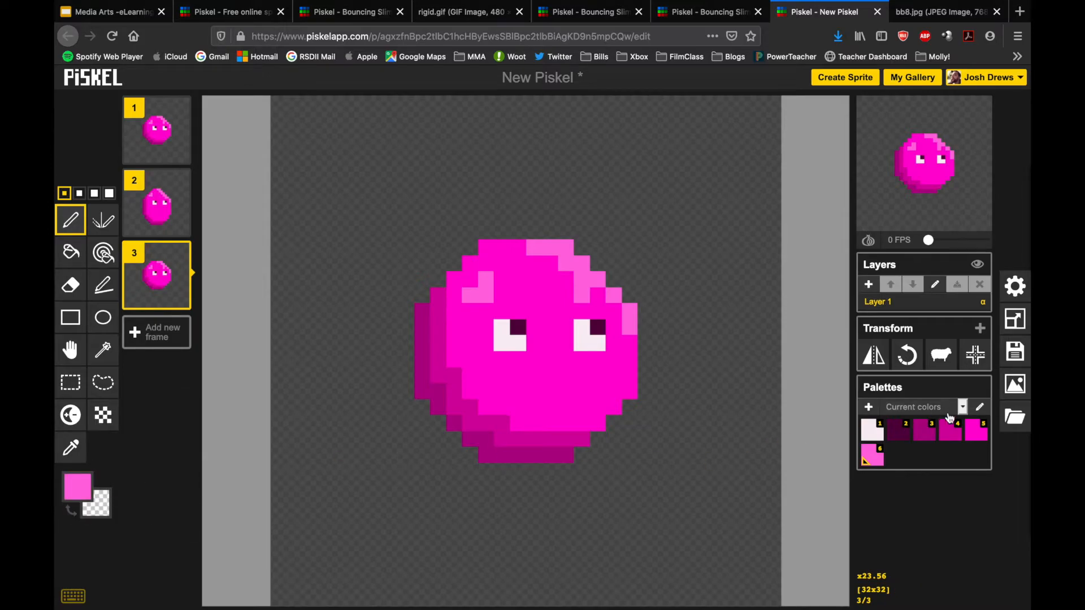
left_click(979, 432)
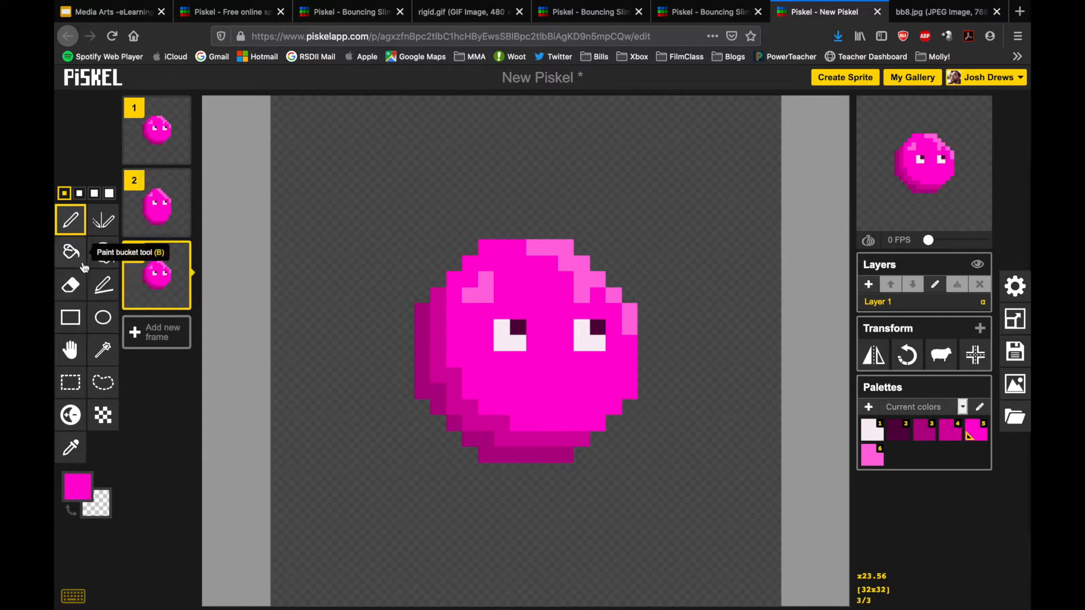
left_click(103, 320)
left_click_drag(427, 476, 687, 592)
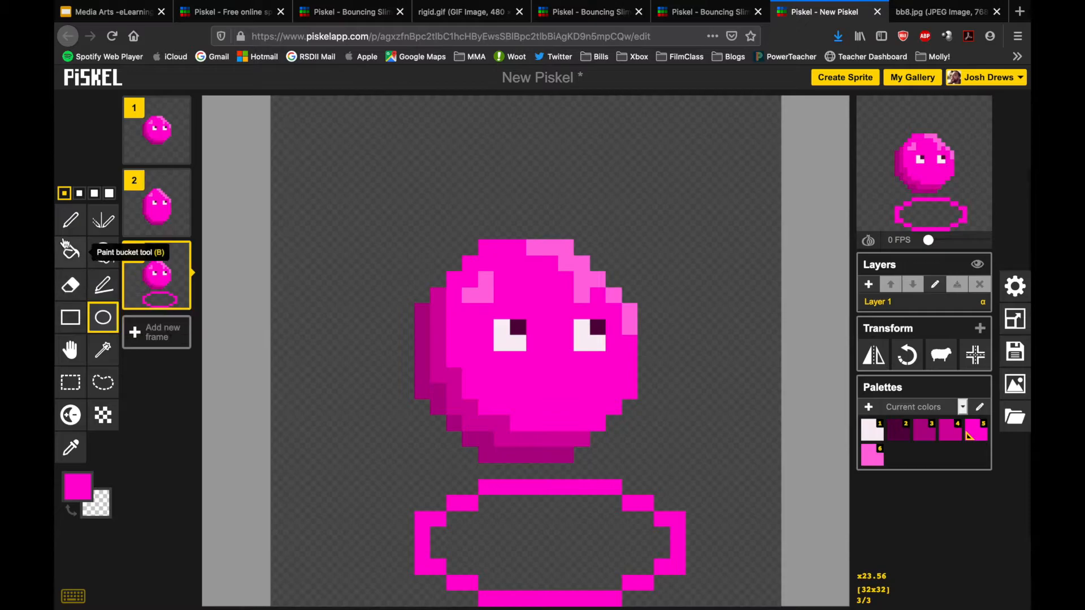
Step: Try to move the ellipse separately from the ball, first by shifting the artwork and again with a lasso selection
left_click(70, 349)
left_click_drag(581, 516, 559, 517)
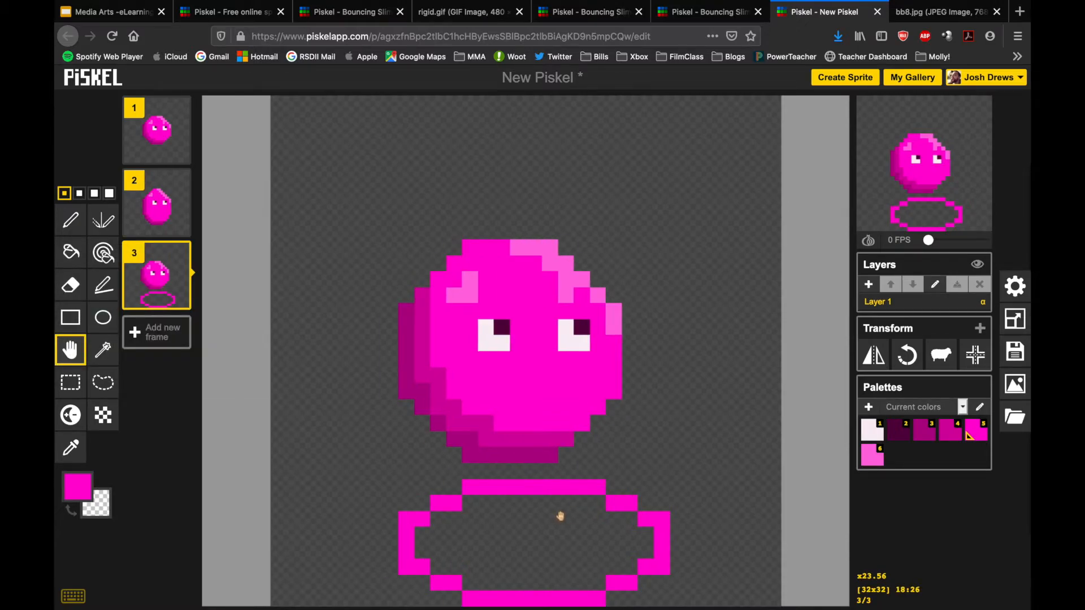
key("super+z")
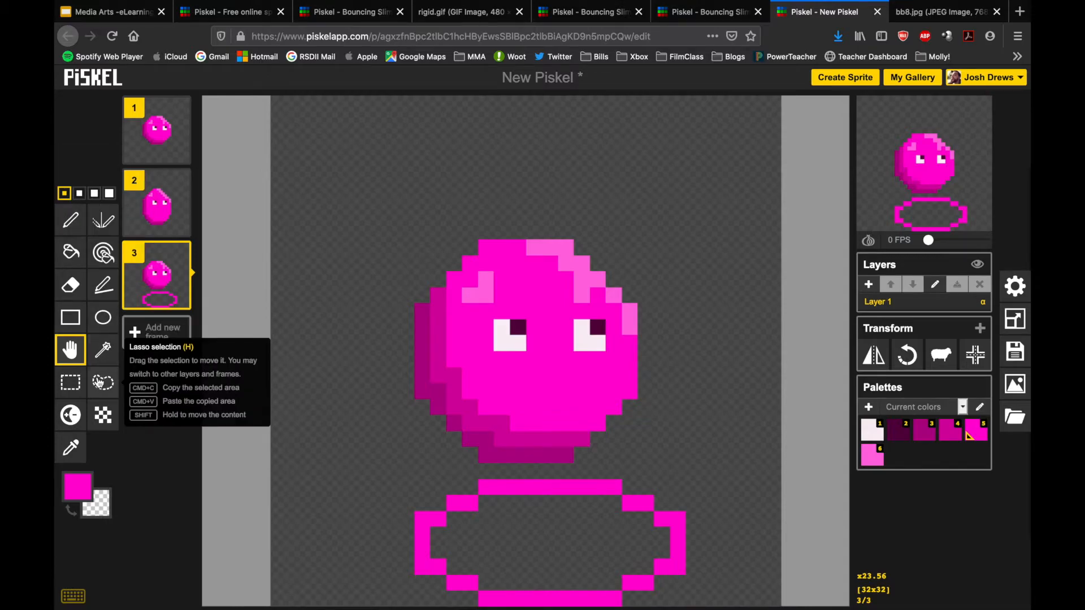
left_click(99, 383)
mouse_move(518, 471)
left_mouse_down()
mouse_move(380, 506)
mouse_move(382, 558)
mouse_move(446, 595)
mouse_move(548, 608)
mouse_move(737, 609)
mouse_move(759, 576)
mouse_move(751, 486)
left_mouse_up()
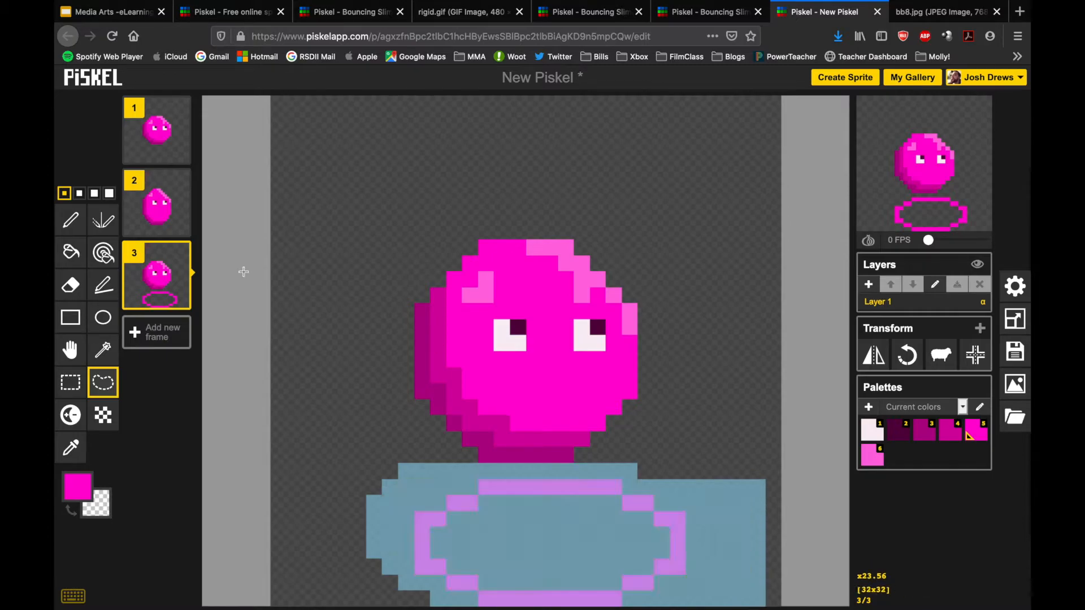
left_click(71, 350)
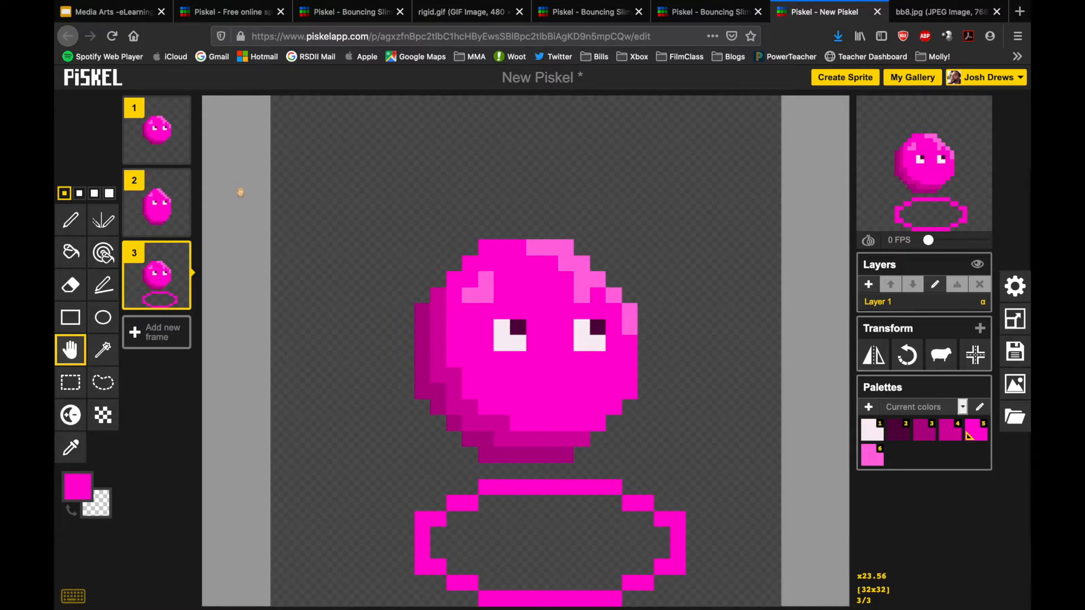
Step: Erase the whole ball from frame 3 using the Eraser at its largest size, keeping only the ellipse outline
left_click(71, 285)
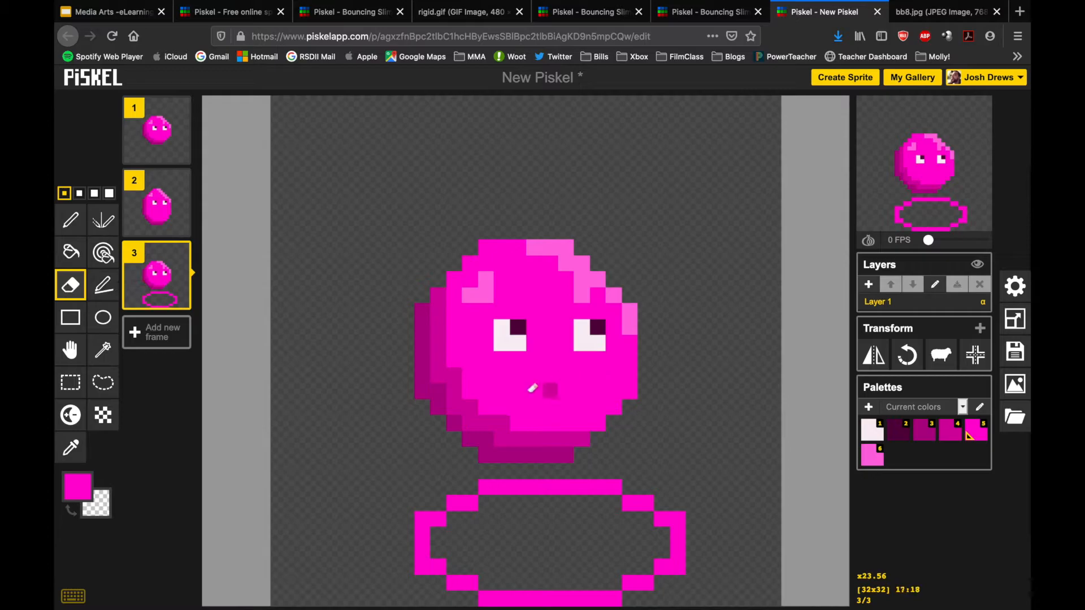
left_click(109, 193)
mouse_move(589, 457)
left_mouse_down()
mouse_move(432, 433)
mouse_move(422, 334)
mouse_move(507, 237)
mouse_move(615, 266)
mouse_move(408, 352)
mouse_move(606, 359)
mouse_move(678, 382)
mouse_move(644, 283)
mouse_move(567, 323)
mouse_move(470, 327)
left_mouse_up()
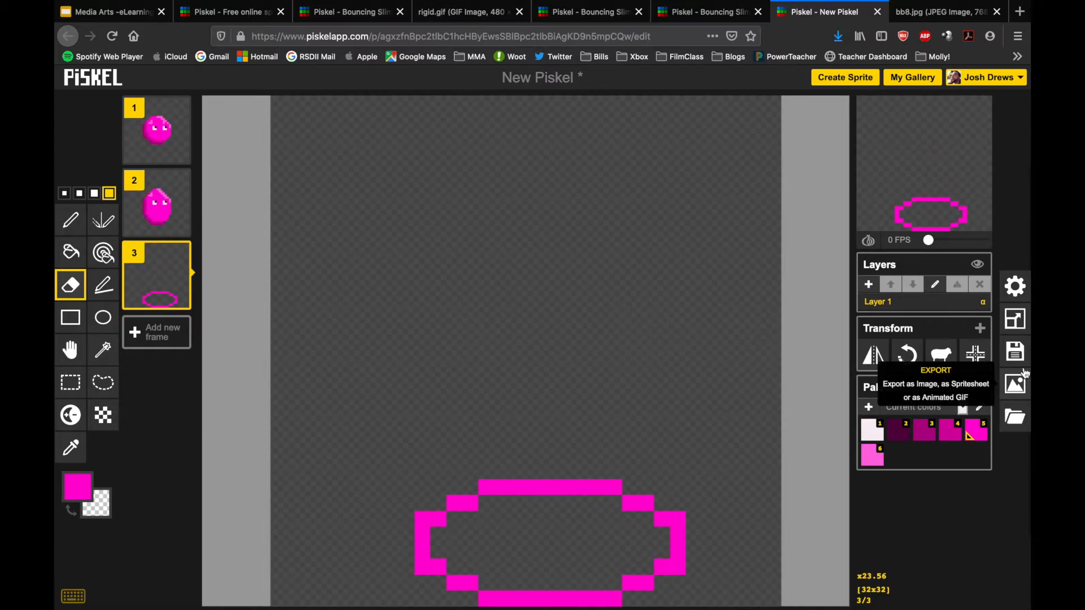
Step: Center the ellipse outline on the canvas and move it straight down ten pixels
left_click(976, 355)
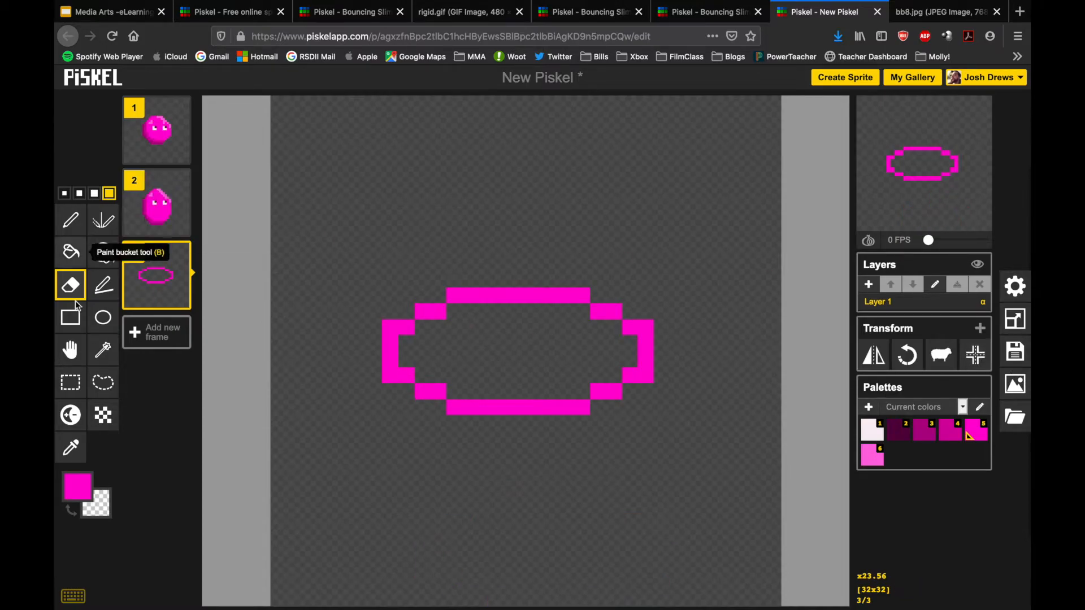
left_click(70, 350)
left_click_drag(530, 373, 528, 538)
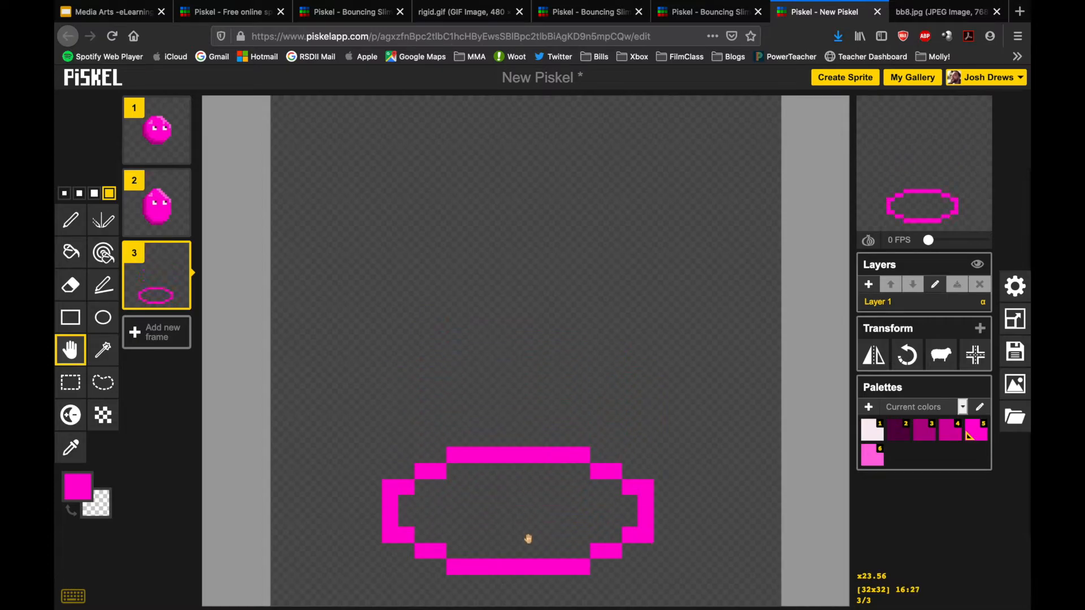
Step: Lower frame 2's stretched ball by two pixels and, after comparing the frames, lower frame 3's ellipse by one pixel
left_click(167, 208)
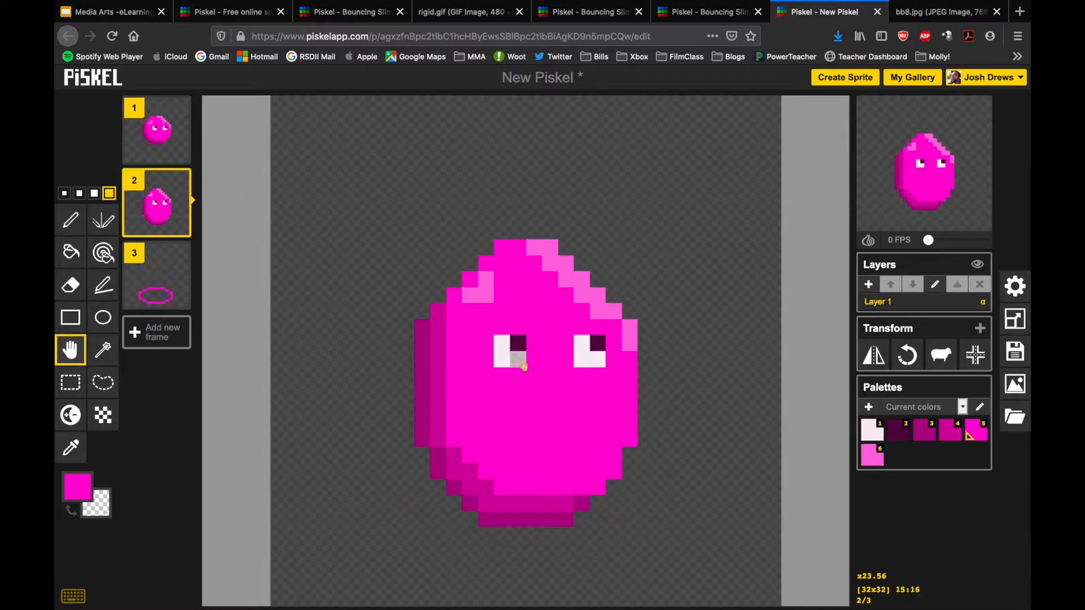
left_click_drag(539, 373, 541, 400)
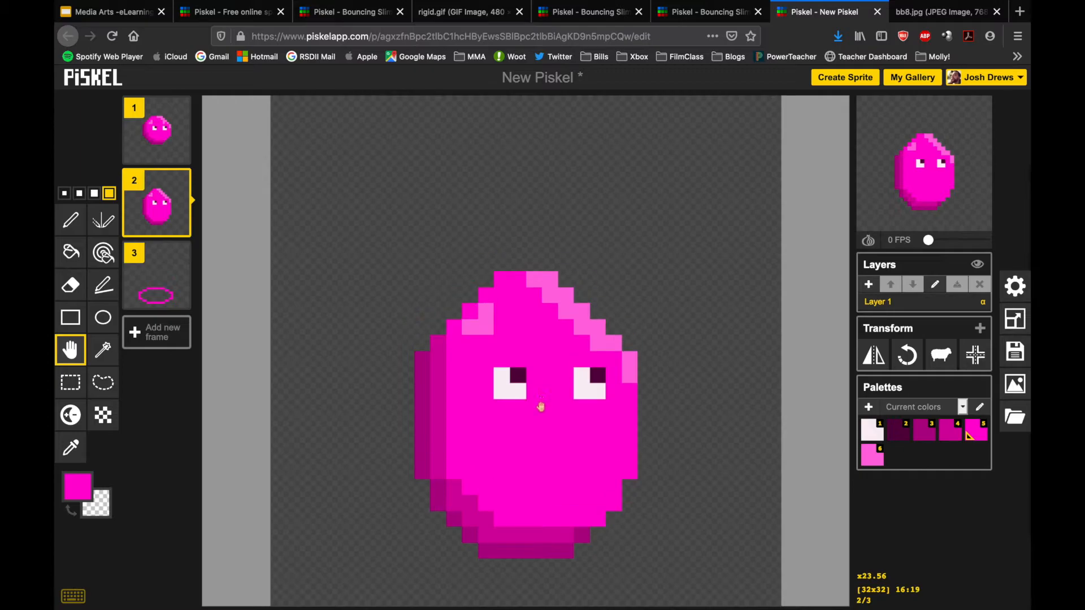
left_click(160, 138)
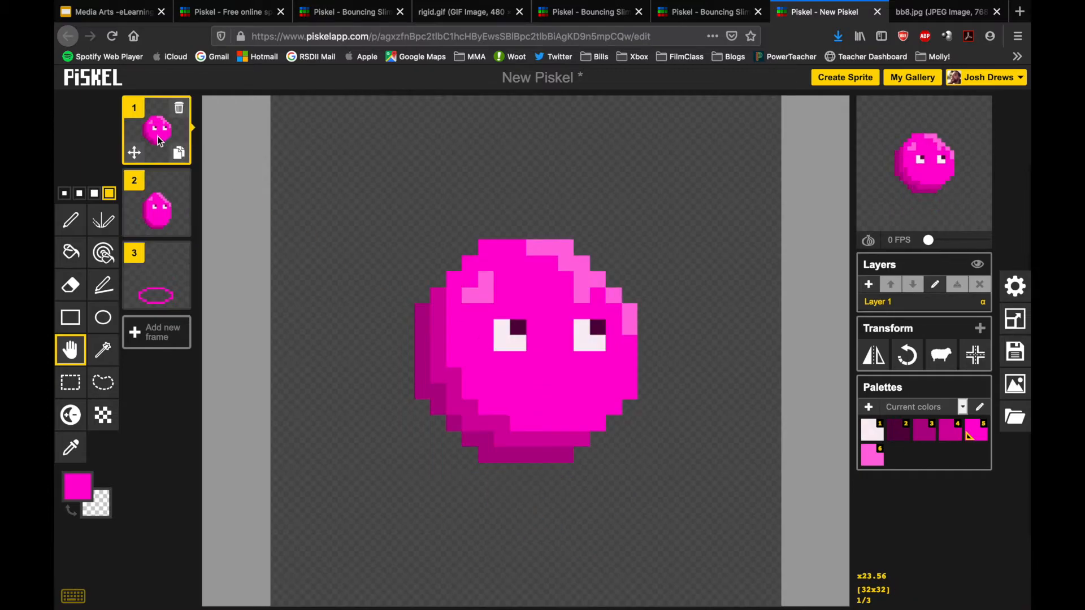
left_click(160, 208)
left_click(162, 291)
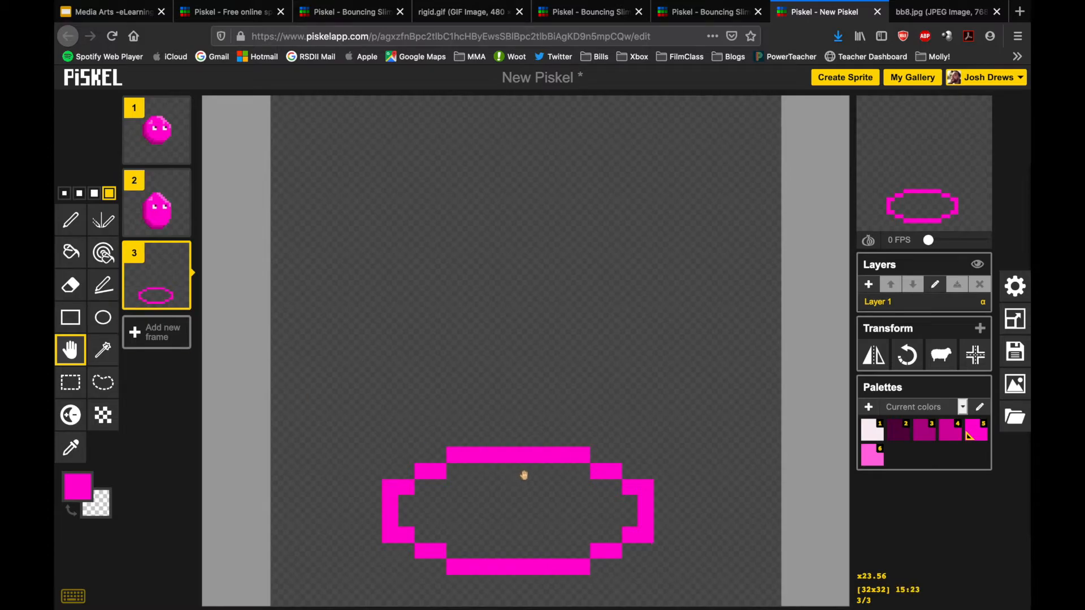
left_click_drag(525, 476, 525, 485)
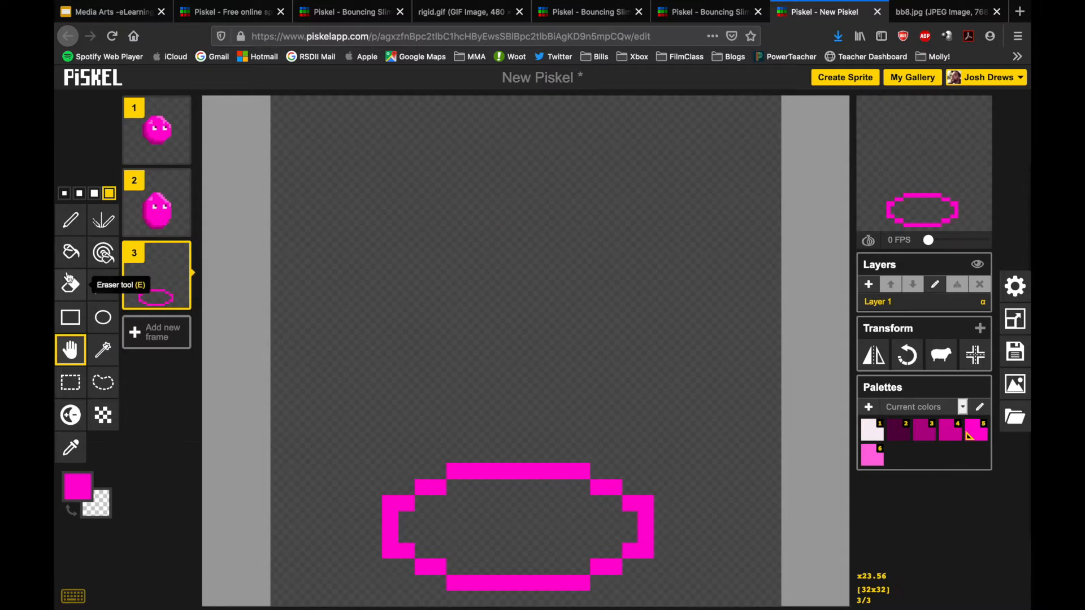
Step: Fill the ellipse with bright pink and paint its left edge column dark purple using the Pen tool at one-pixel size
left_click(71, 252)
left_click(555, 503)
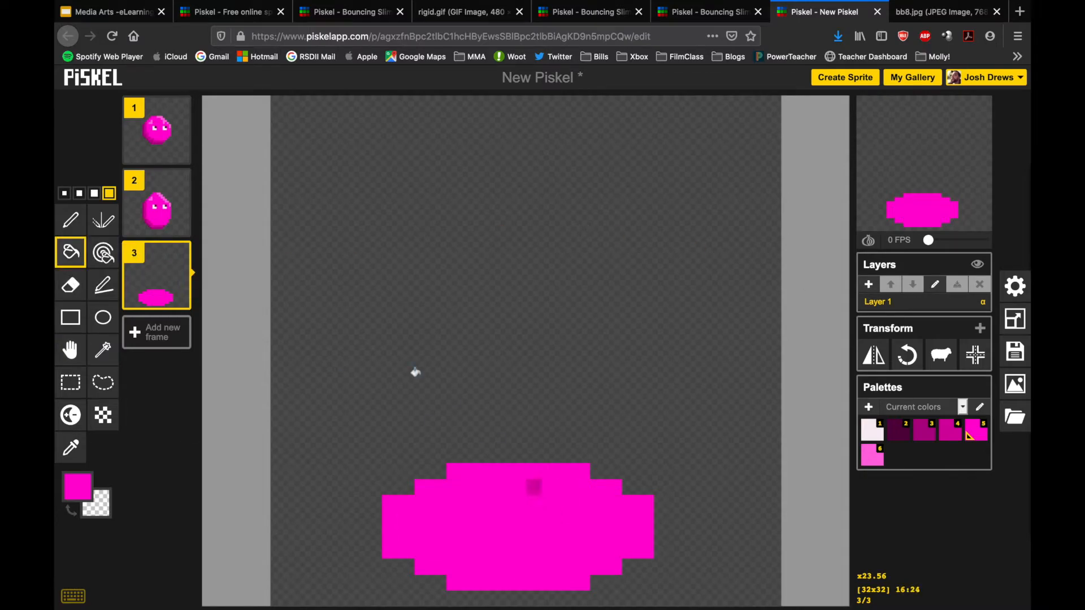
left_click(910, 438)
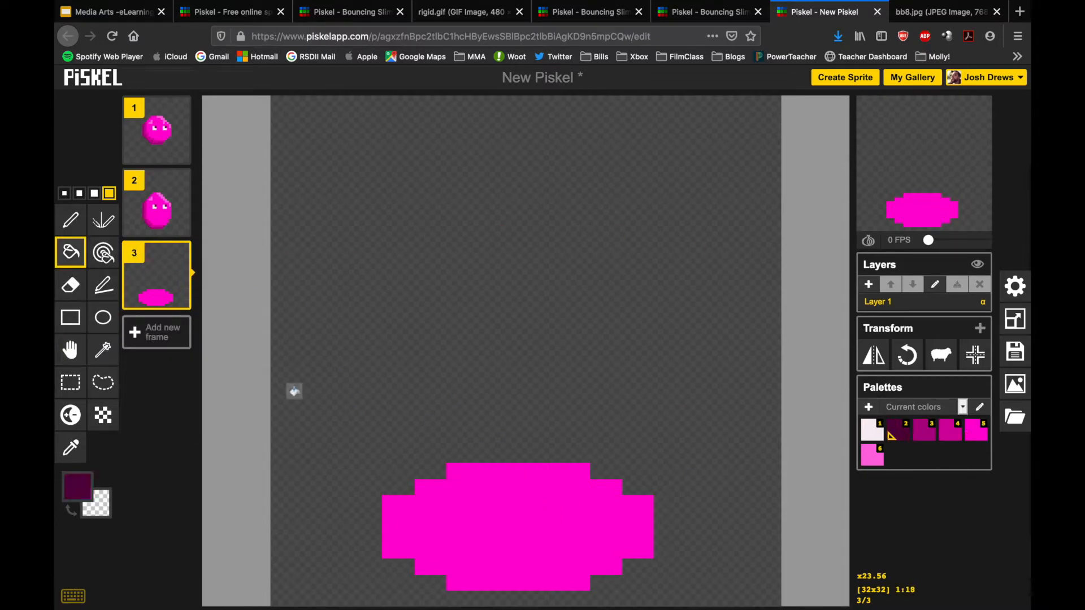
left_click(70, 219)
mouse_move(180, 282)
left_click(64, 194)
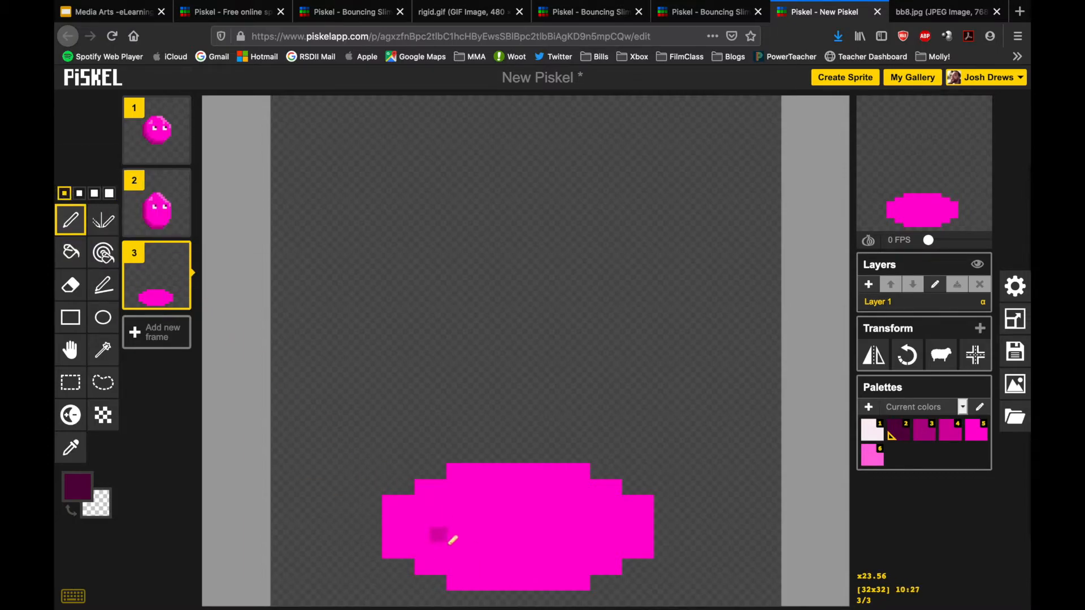
left_click_drag(391, 502, 391, 550)
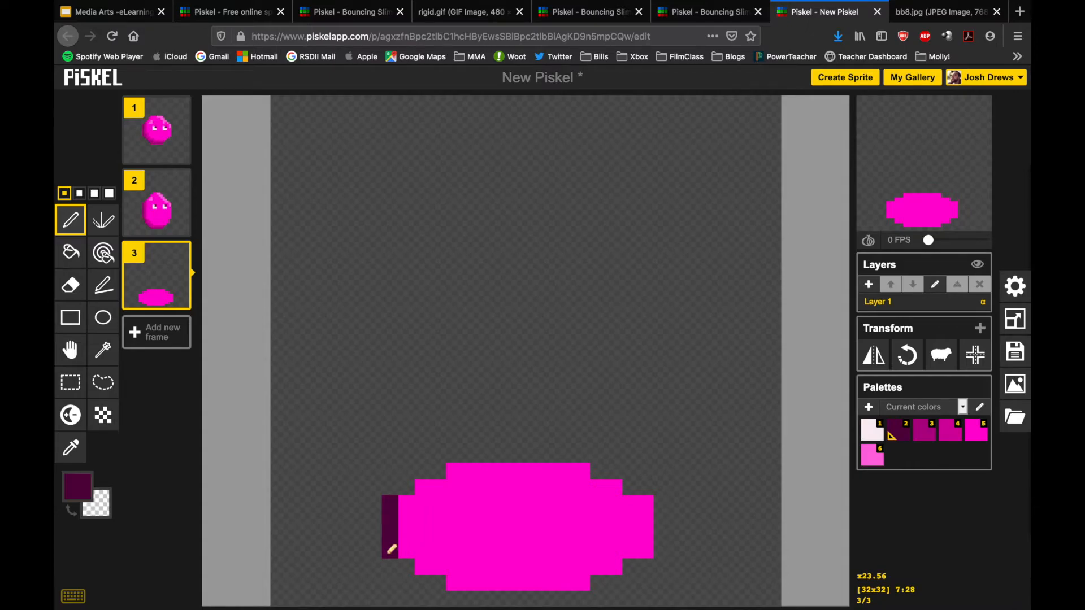
Step: Repaint the ellipse's left edge in the third palette color, dark magenta, and extend this shadow along the lower-left and bottom edges
left_click(917, 433)
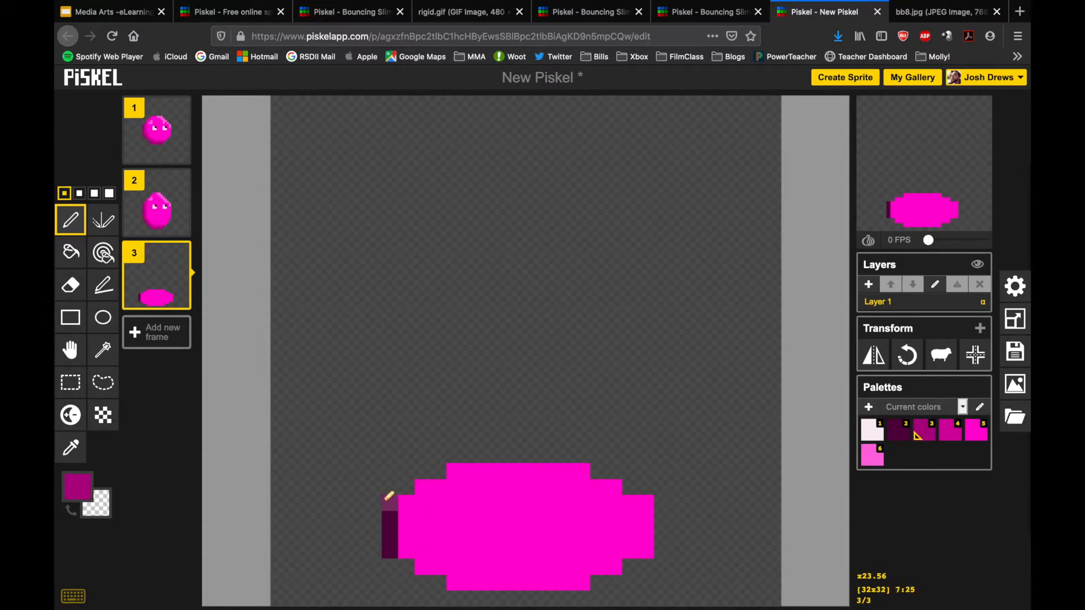
left_click_drag(389, 505, 391, 541)
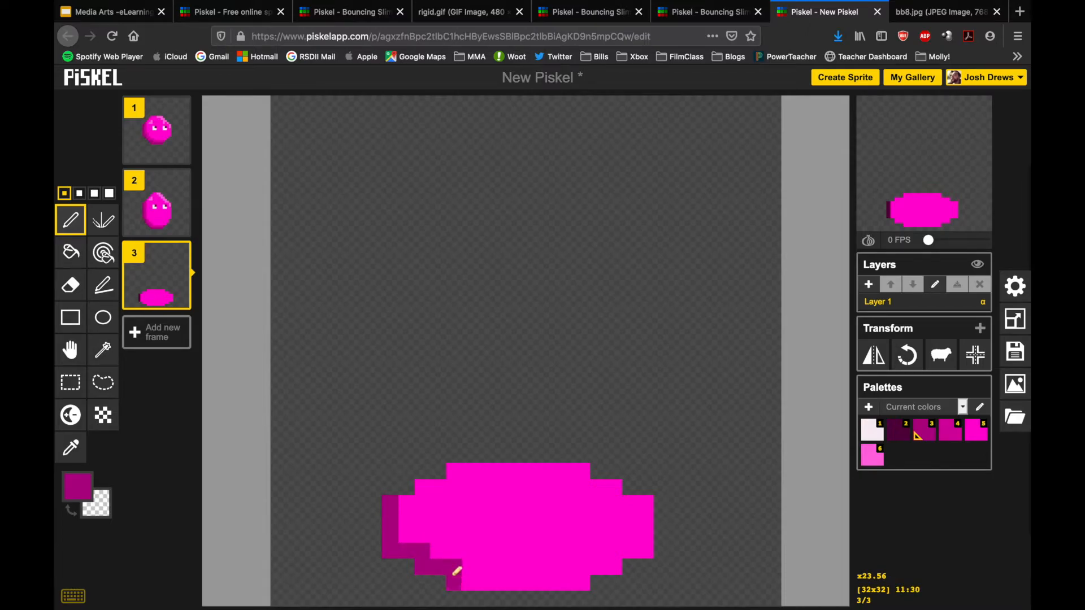
left_click_drag(467, 575, 582, 574)
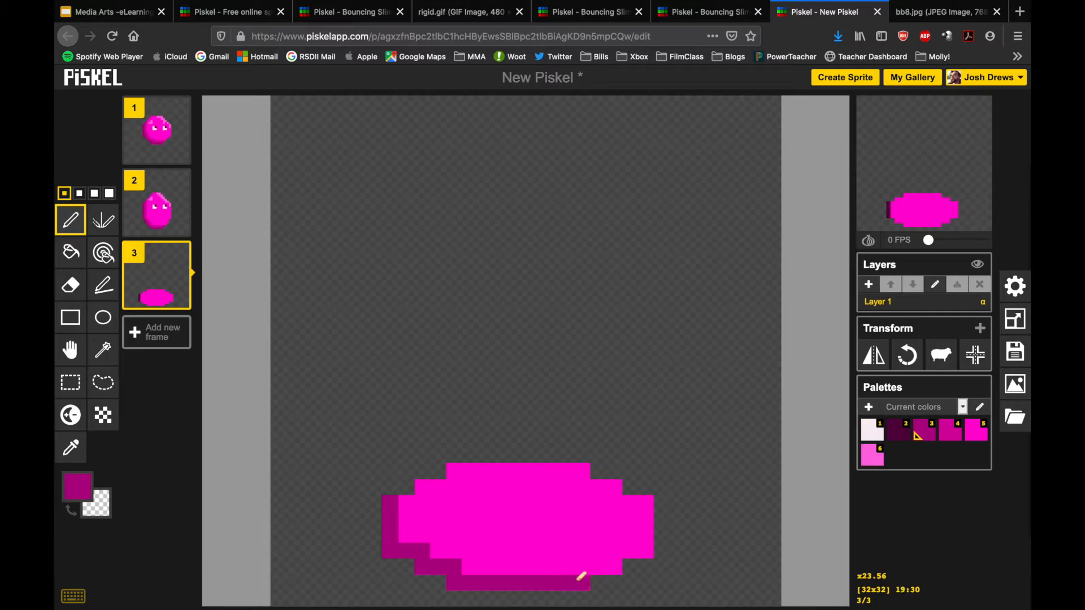
Step: Paint a medium magenta shading band inside the dark shadow along the ellipse's left, lower-left and bottom sides
left_click(951, 432)
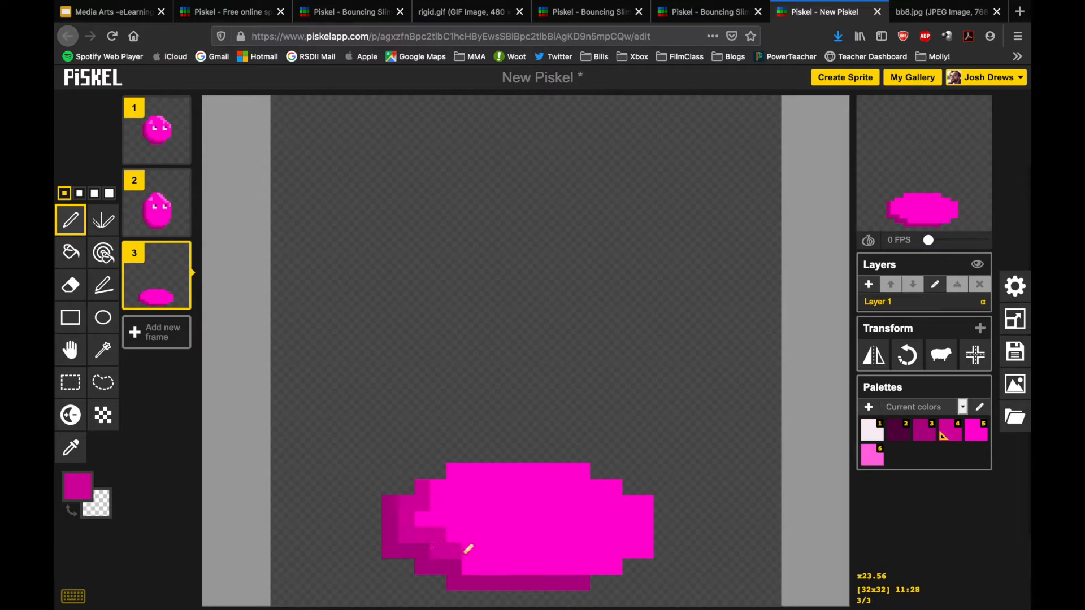
left_click_drag(476, 564, 587, 564)
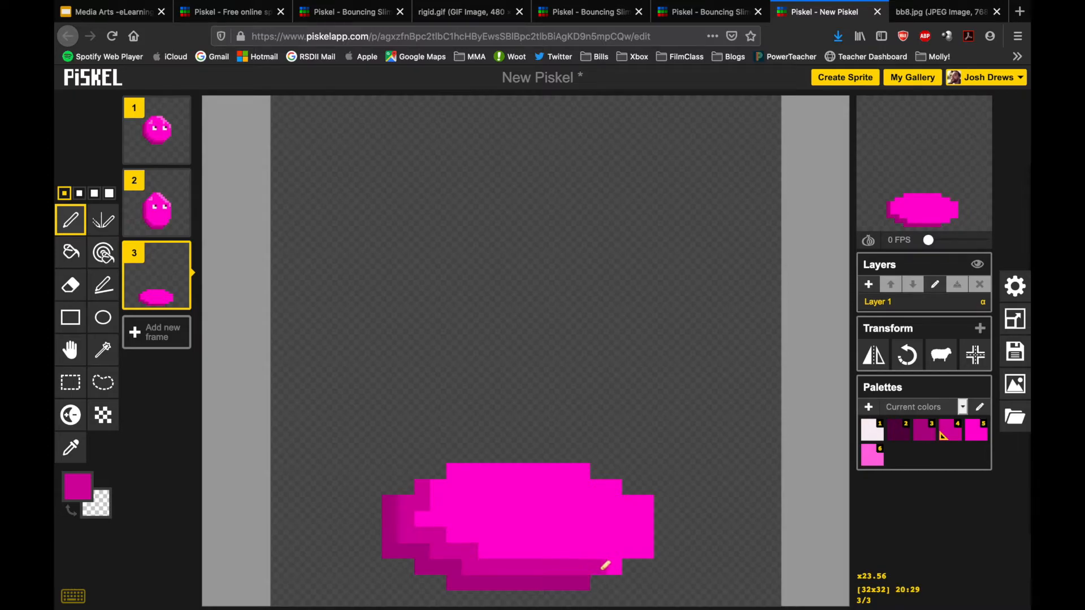
left_click(422, 518)
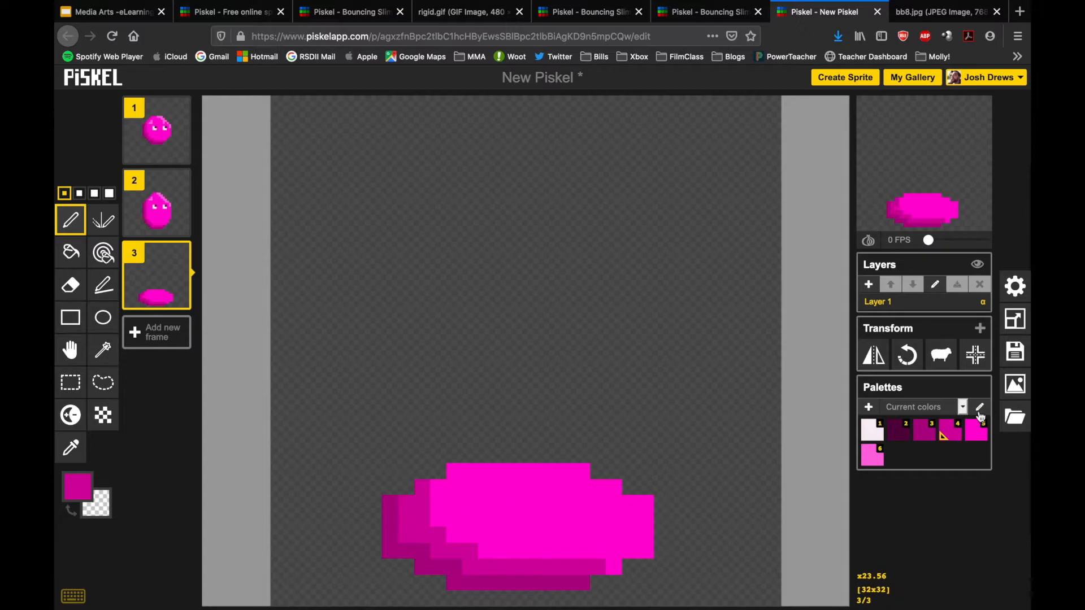
Step: Add light pink highlights to the squashed ball: a small upper-left patch and a stepped band along the upper-right edge
left_click(872, 456)
left_click(456, 486)
left_click(473, 485)
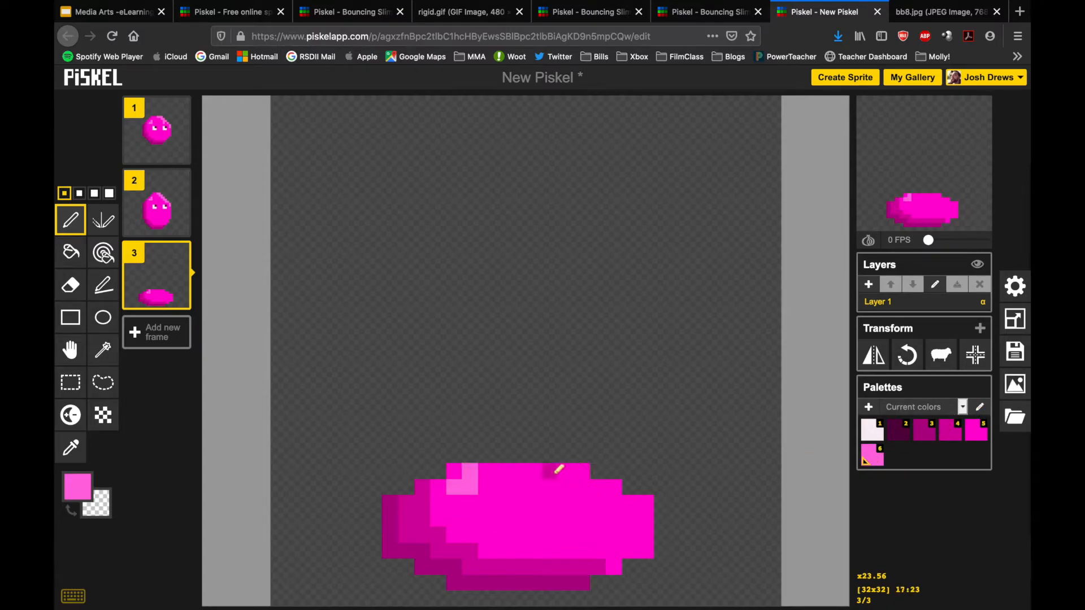
left_click_drag(559, 468, 587, 468)
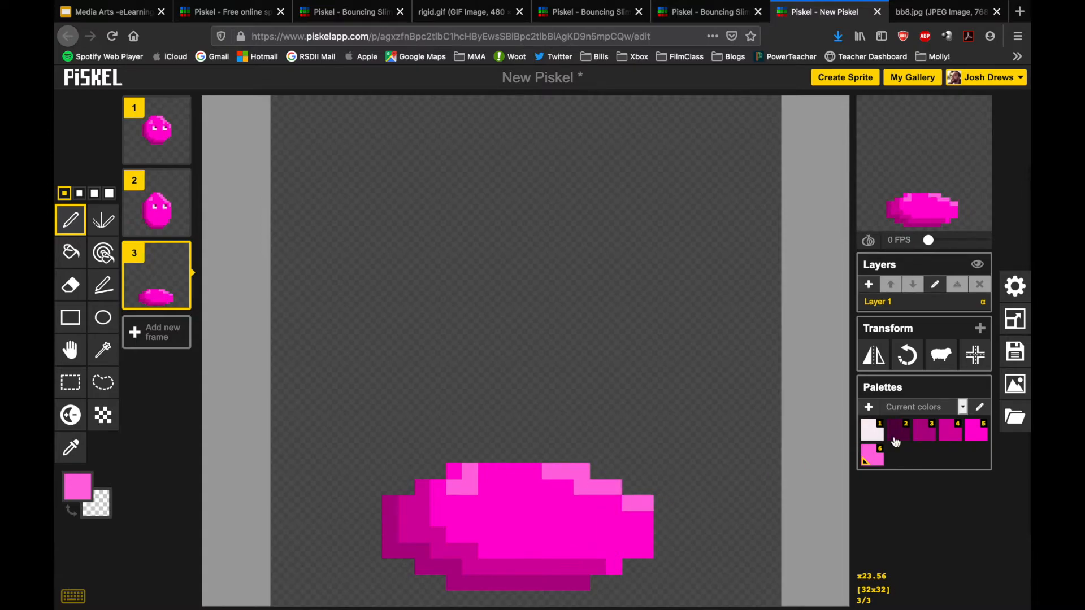
Step: Draw two closed eyes as three-pixel dark purple lines, covering the right eye's excess pixel with bright pink
left_click(893, 434)
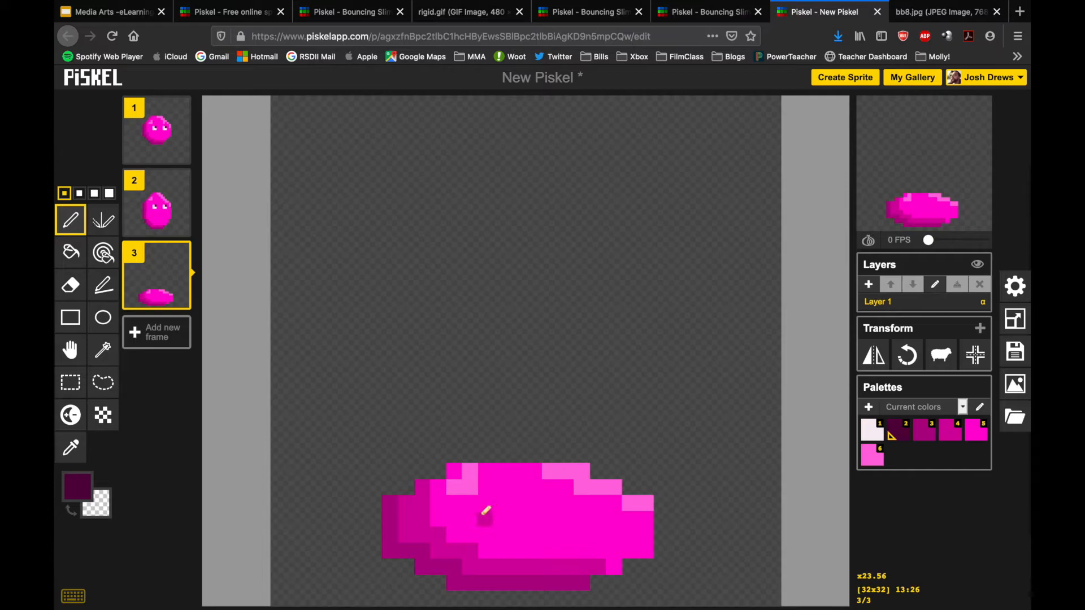
left_click_drag(485, 512, 615, 518)
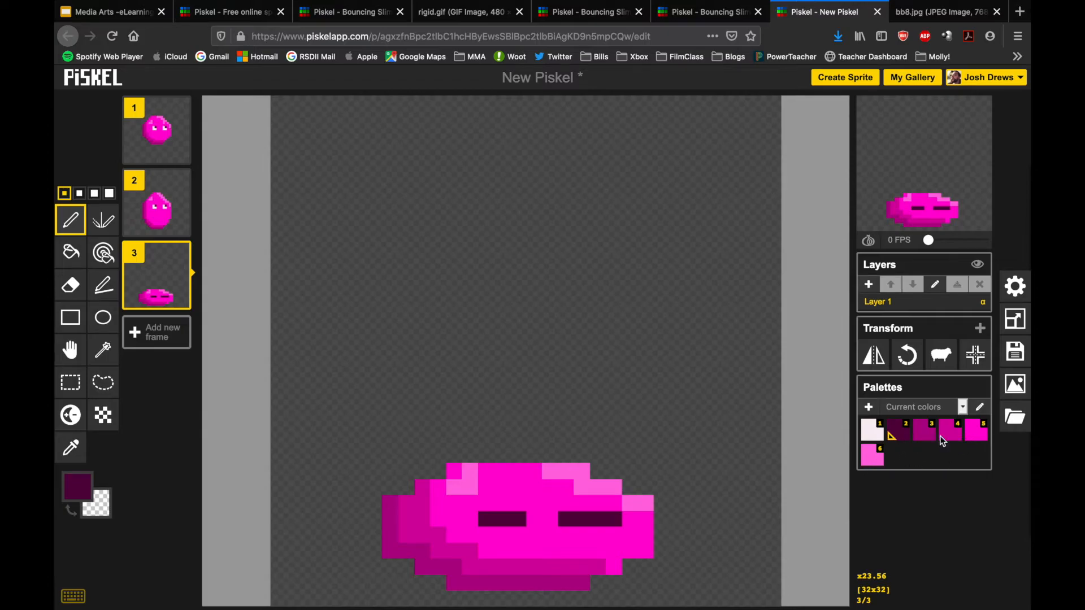
left_click(970, 439)
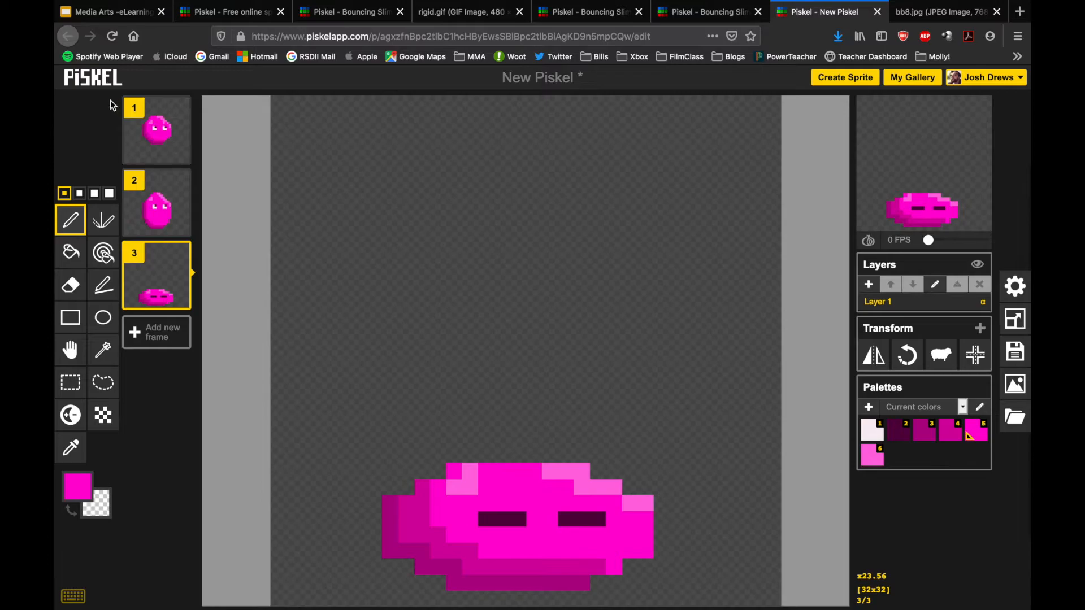
Step: Duplicate frame 2 as the final frame while previewing the animation at 3 FPS, and return the preview speed to 0 FPS
left_click_drag(930, 242, 934, 242)
mouse_move(148, 220)
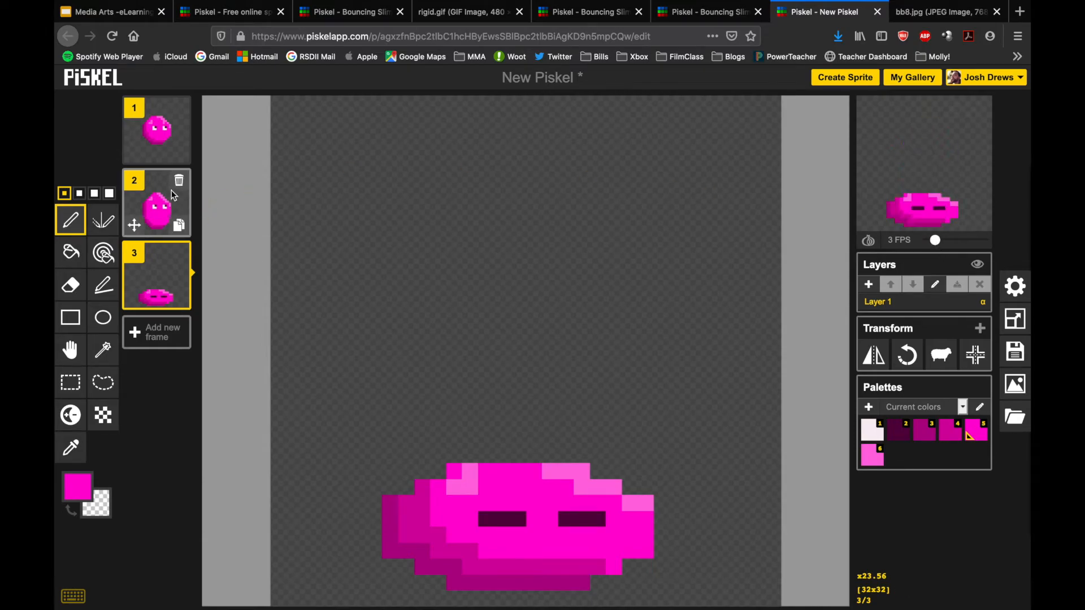
left_click(156, 218)
left_click(177, 229)
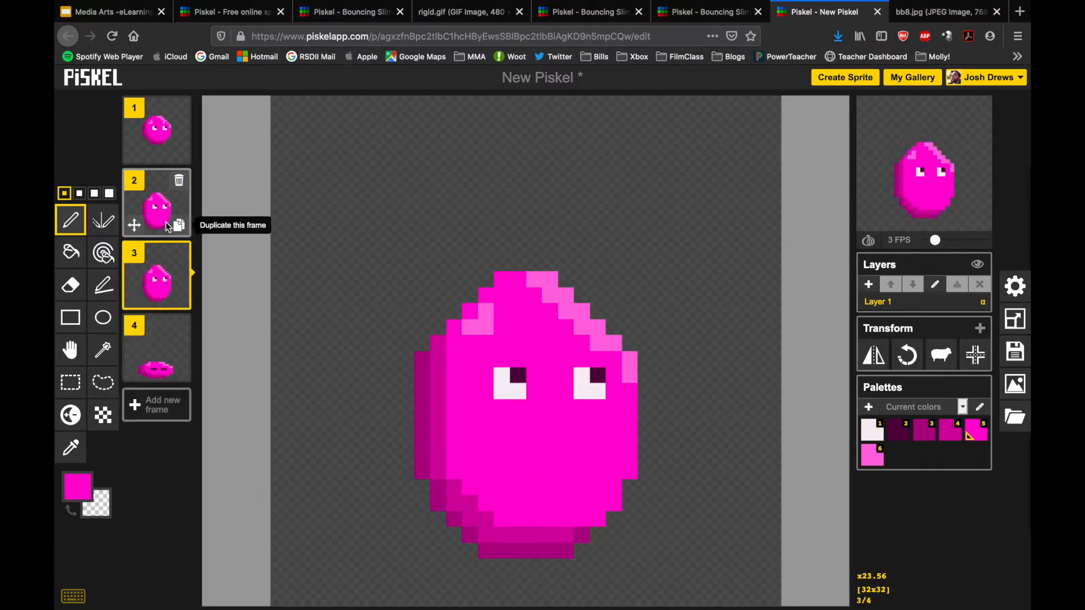
left_click_drag(158, 309, 160, 362)
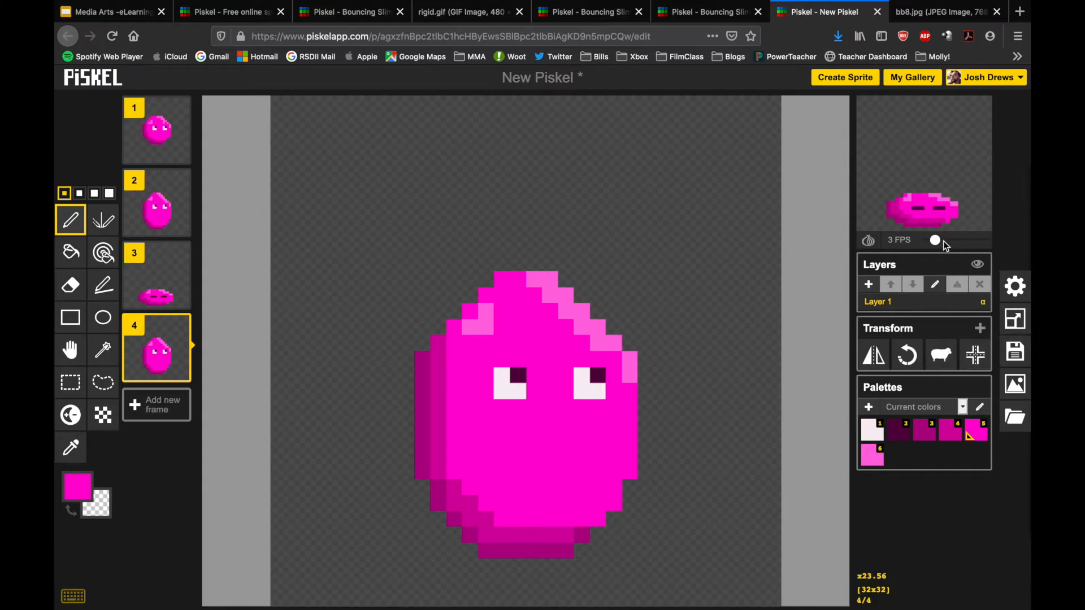
left_click_drag(936, 240, 919, 247)
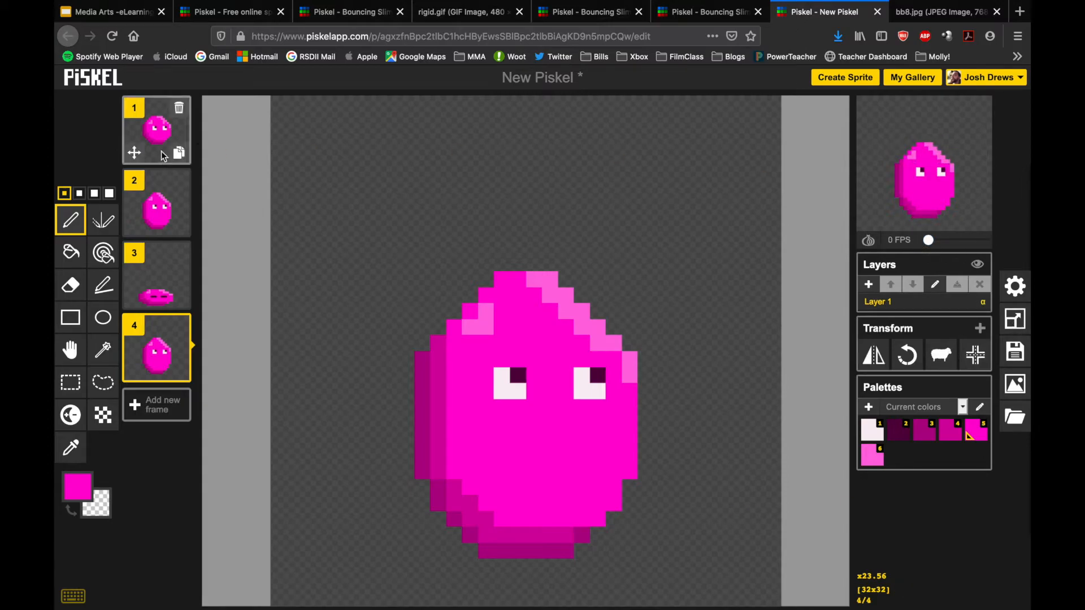
Step: Duplicate frame 1 and move the ball in the first frame up by four pixels
left_click(179, 160)
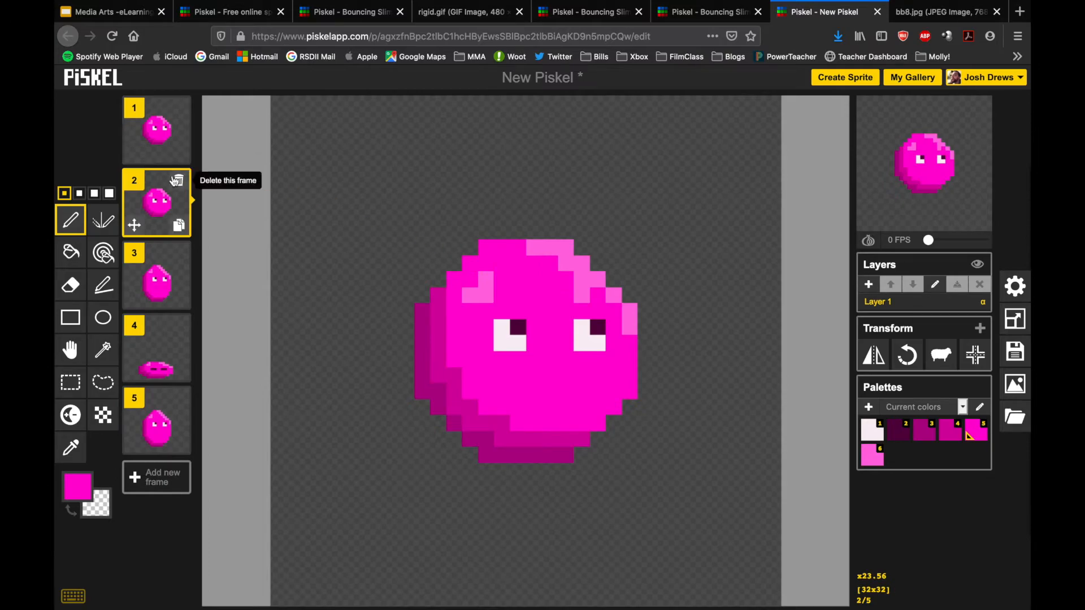
left_click(158, 142)
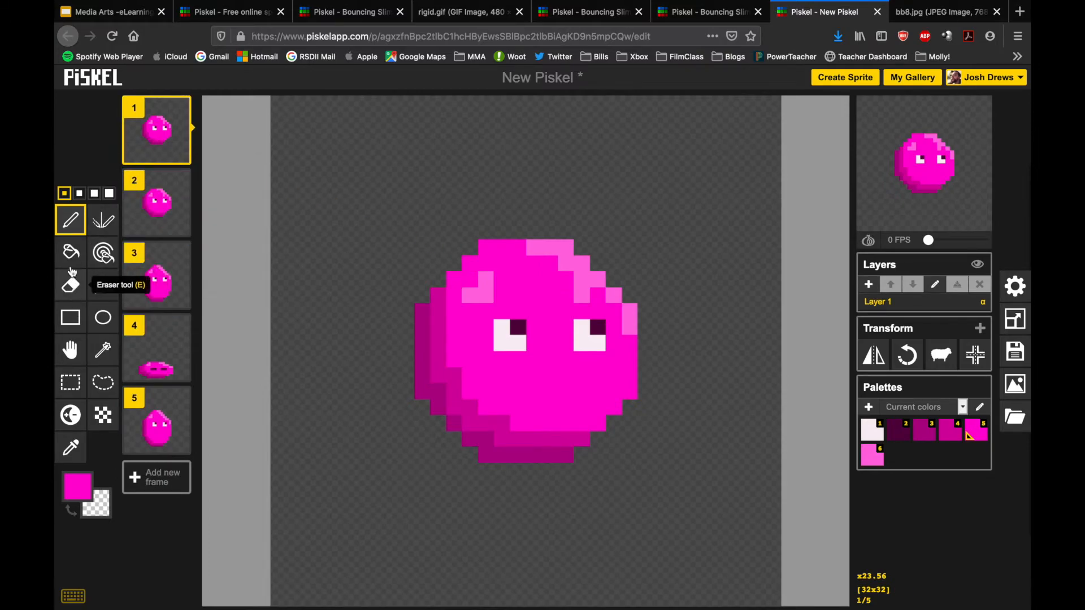
left_click(70, 350)
left_click_drag(533, 304, 533, 247)
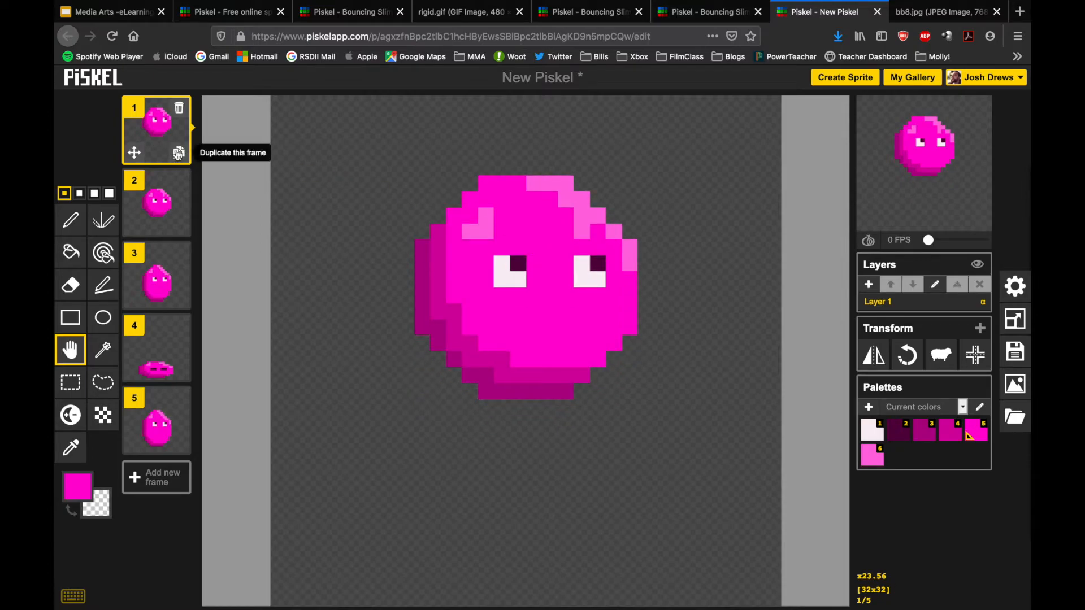
Step: Duplicate frame 1 again, move the first frame's ball up five more pixels, and preview the animation at 7 FPS
left_click(178, 153)
left_click(161, 141)
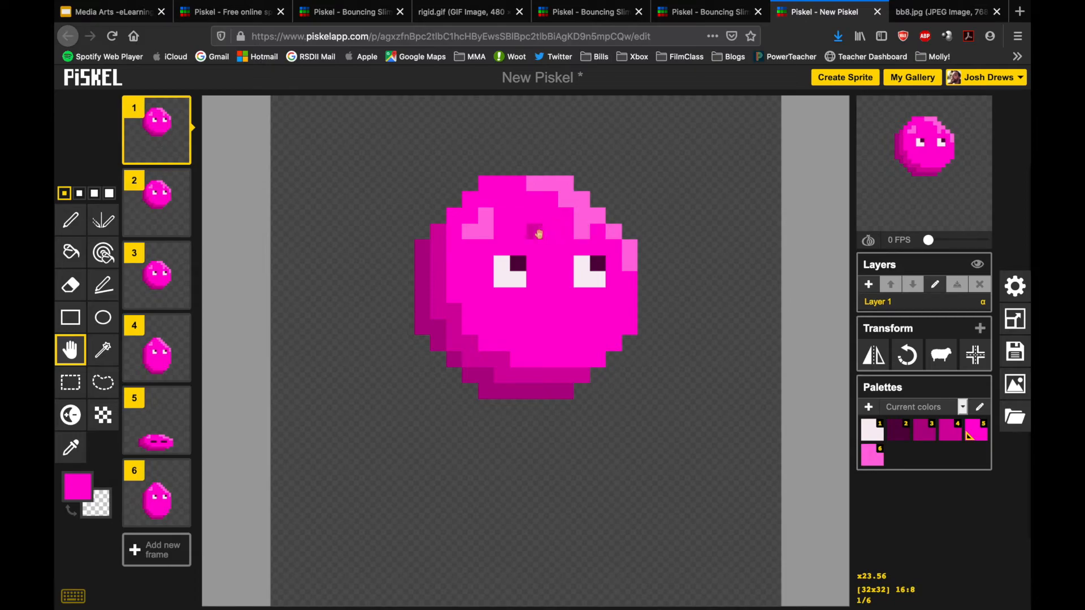
left_click_drag(539, 234, 529, 154)
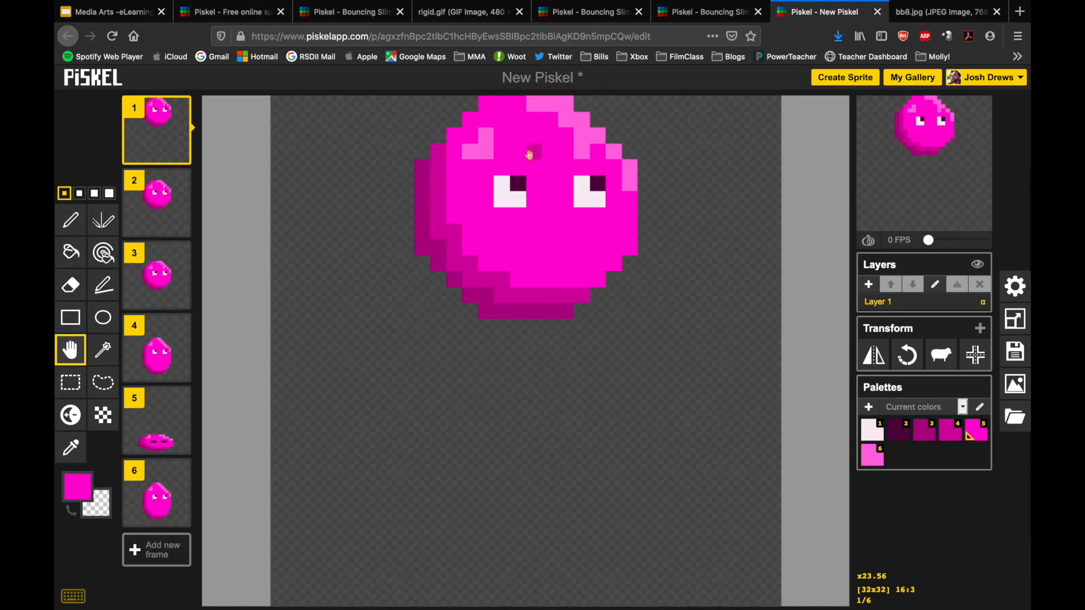
left_click_drag(939, 247, 945, 247)
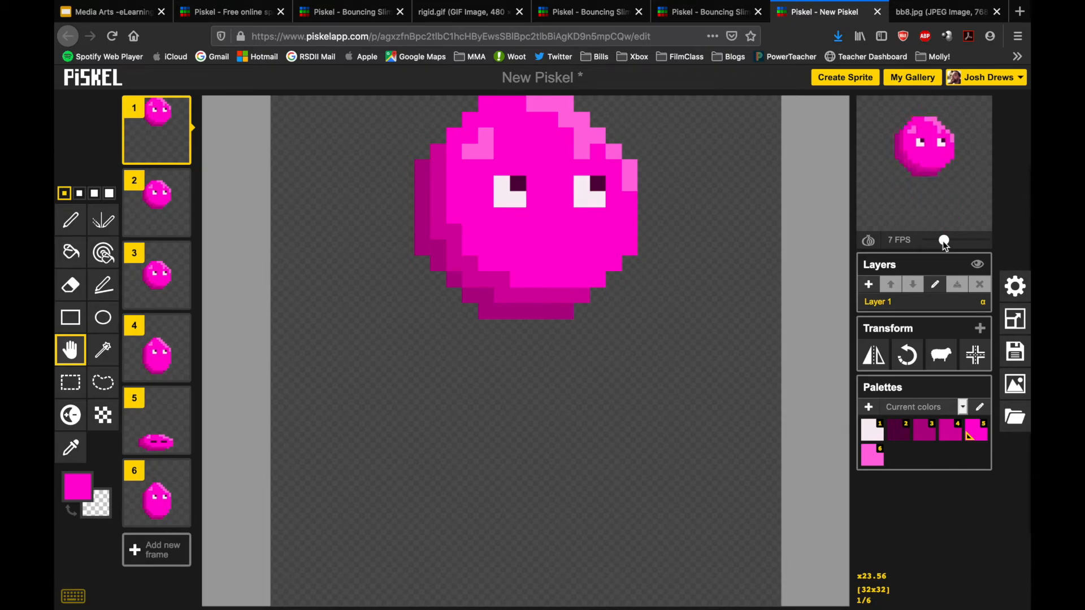
Step: Open the Bouncing Slime w/Background sprite for editing and examine how its slime and background are separated between Layer 1 and Layer 2
left_click(687, 15)
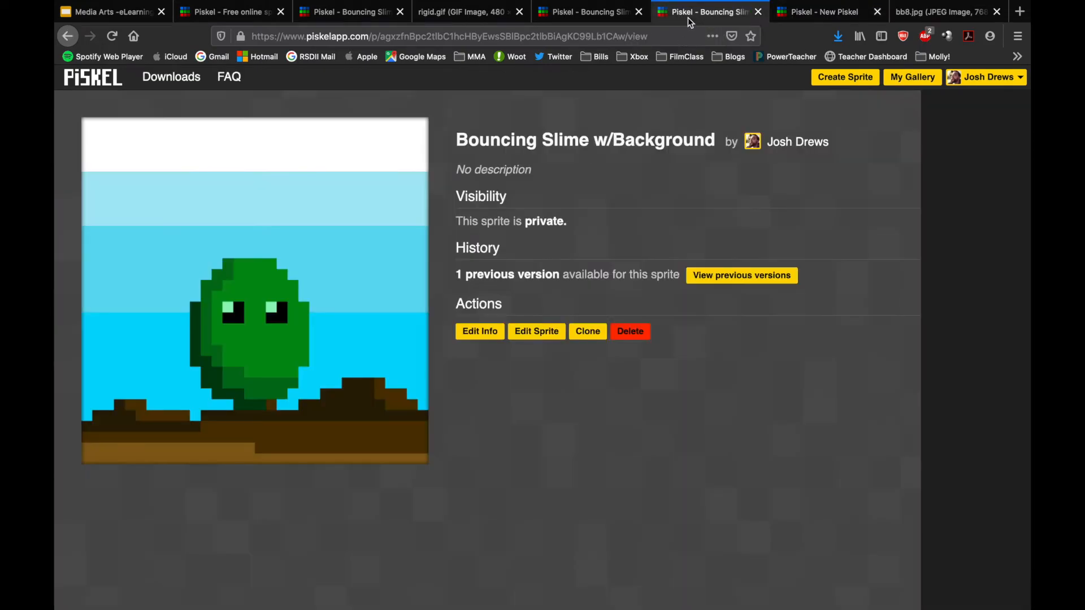
left_click(526, 337)
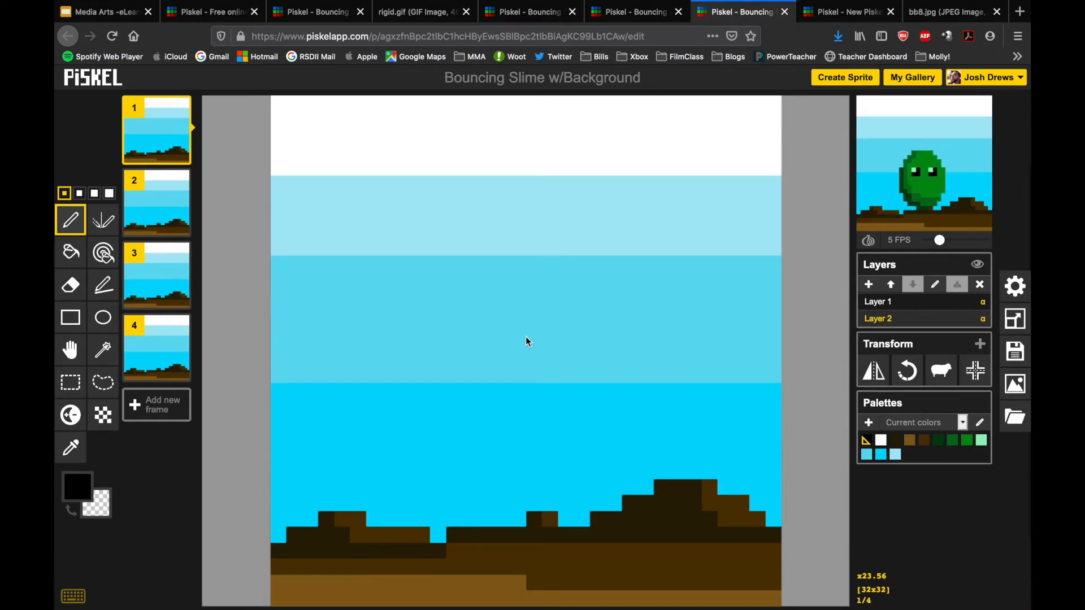
left_click(907, 311)
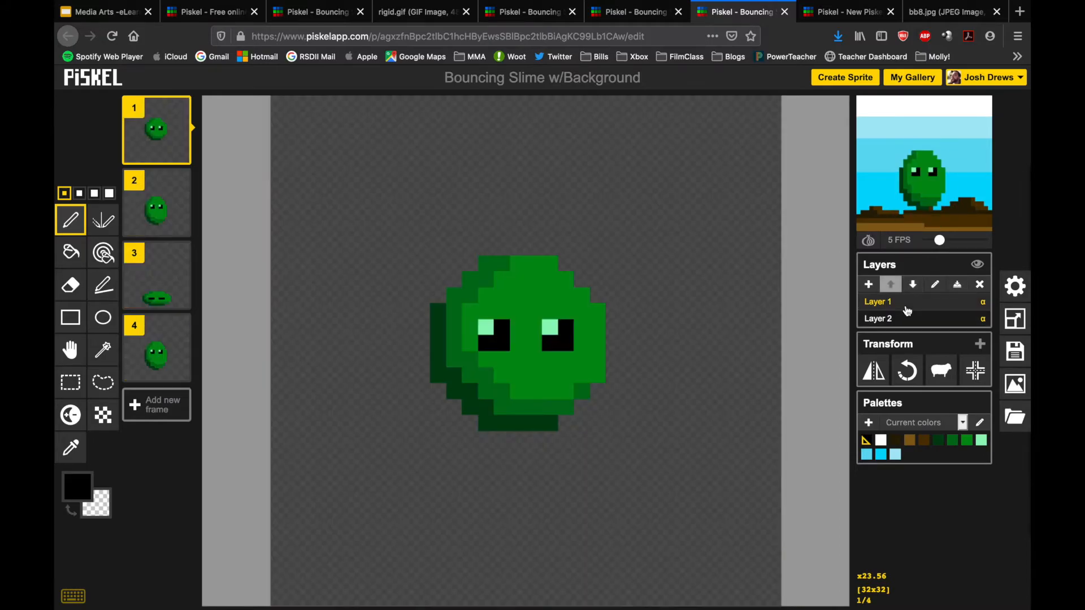
left_click(910, 324)
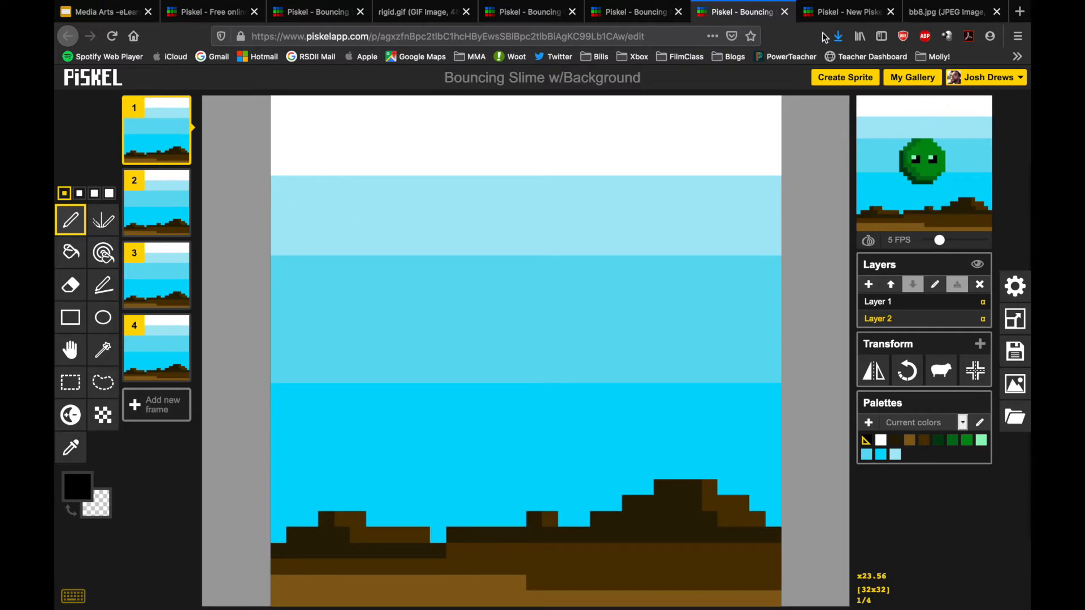
Step: Return to the New Piskel sprite, select the squashed ball's frame 5, and add a new layer placed beneath Layer 1
left_click(826, 18)
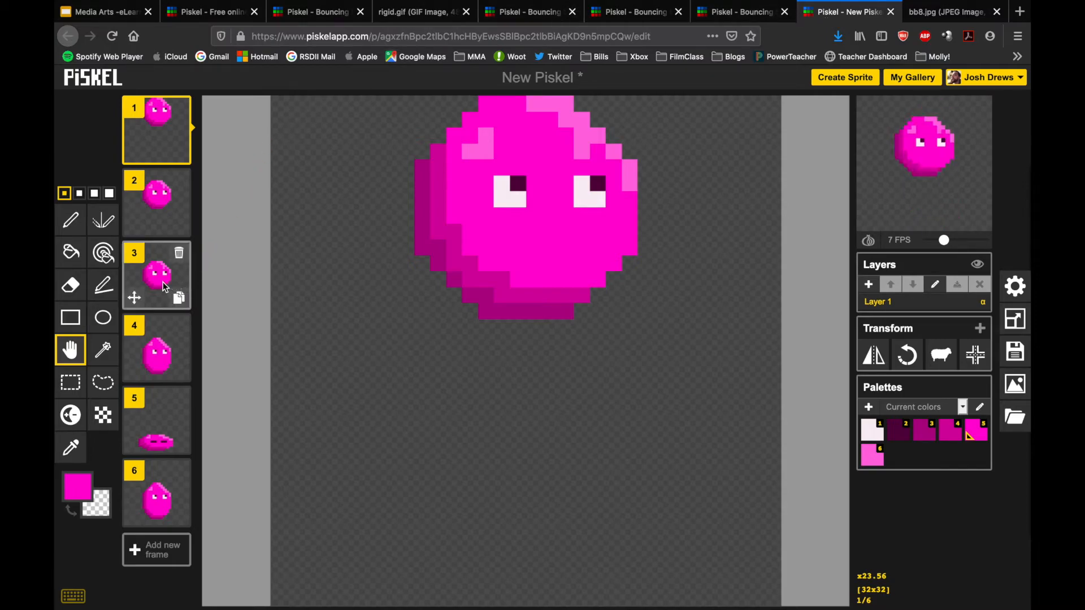
left_click(158, 423)
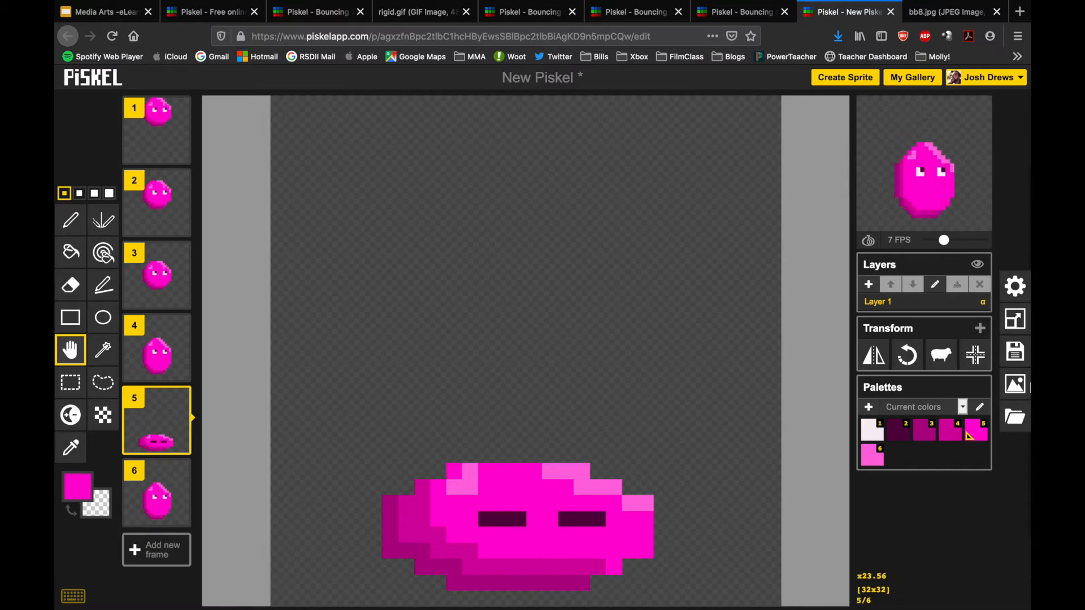
left_click(871, 292)
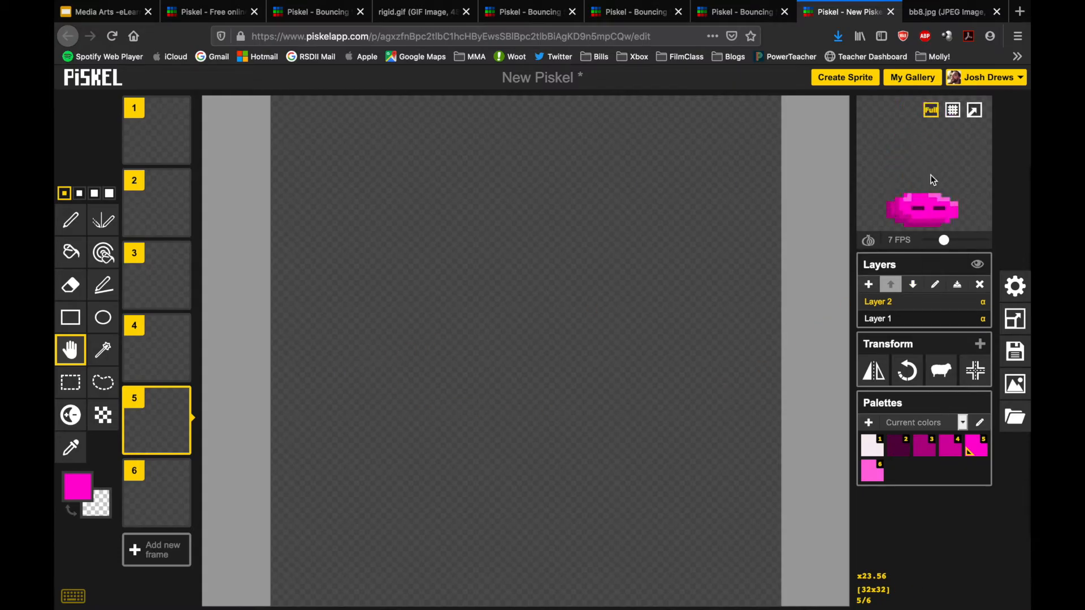
left_click(914, 285)
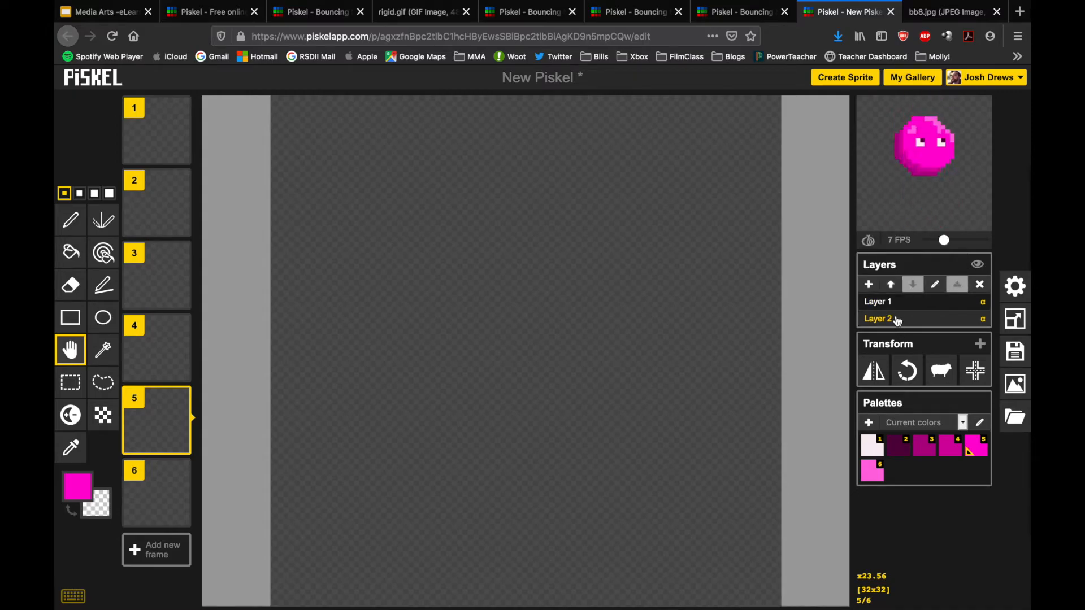
Step: Draw and fill a full-width, six-pixel-high ground rectangle in #d6cbd4 along frame 5's bottom edge on Layer 2, stopping the preview at 0 FPS
left_click(66, 327)
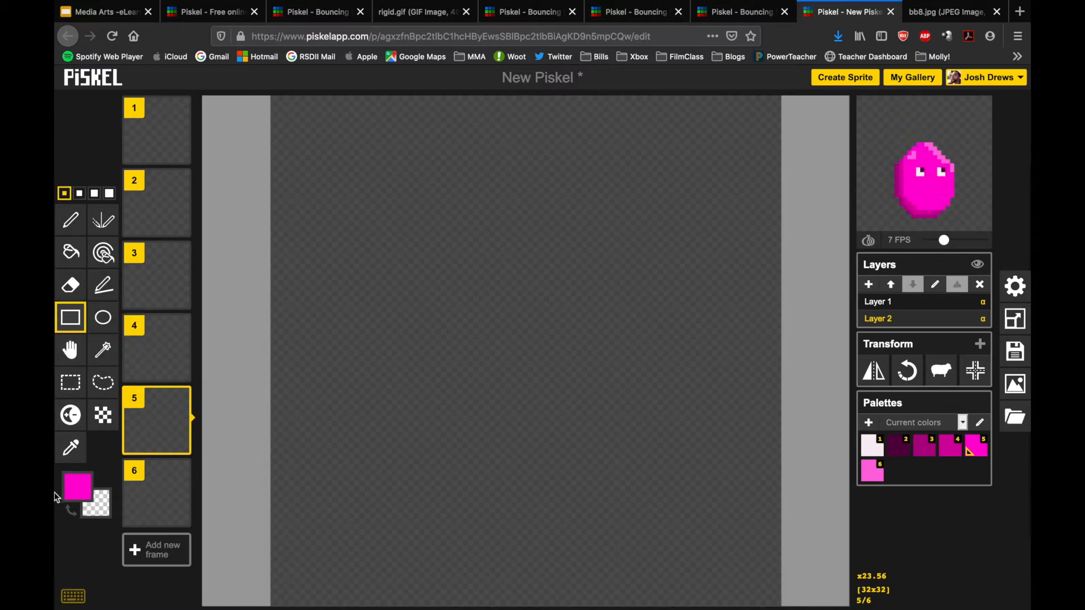
left_click(76, 496)
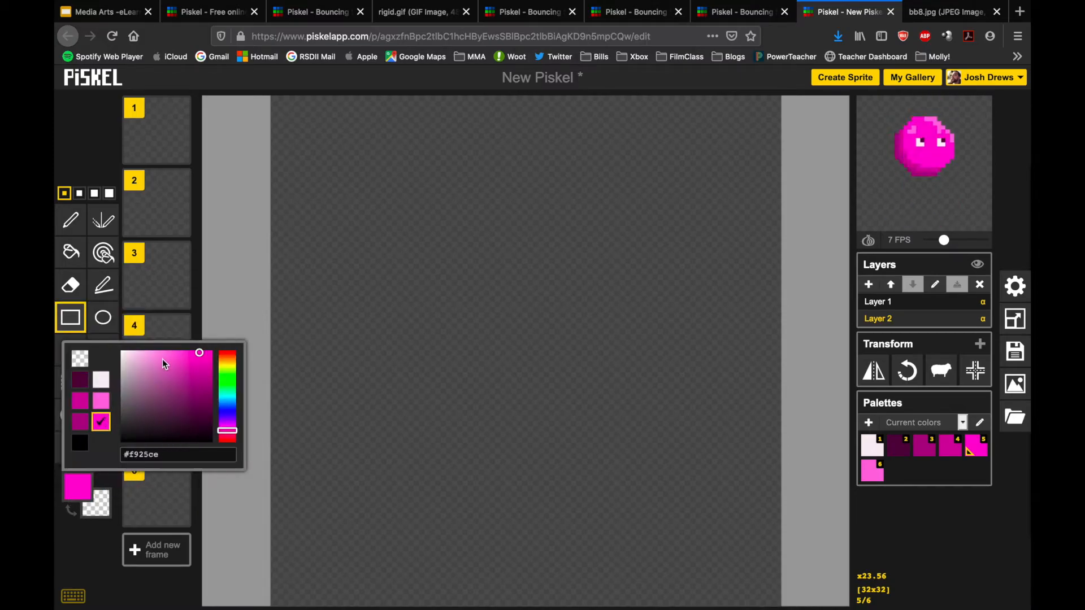
left_click(132, 389)
left_click_drag(131, 389, 126, 365)
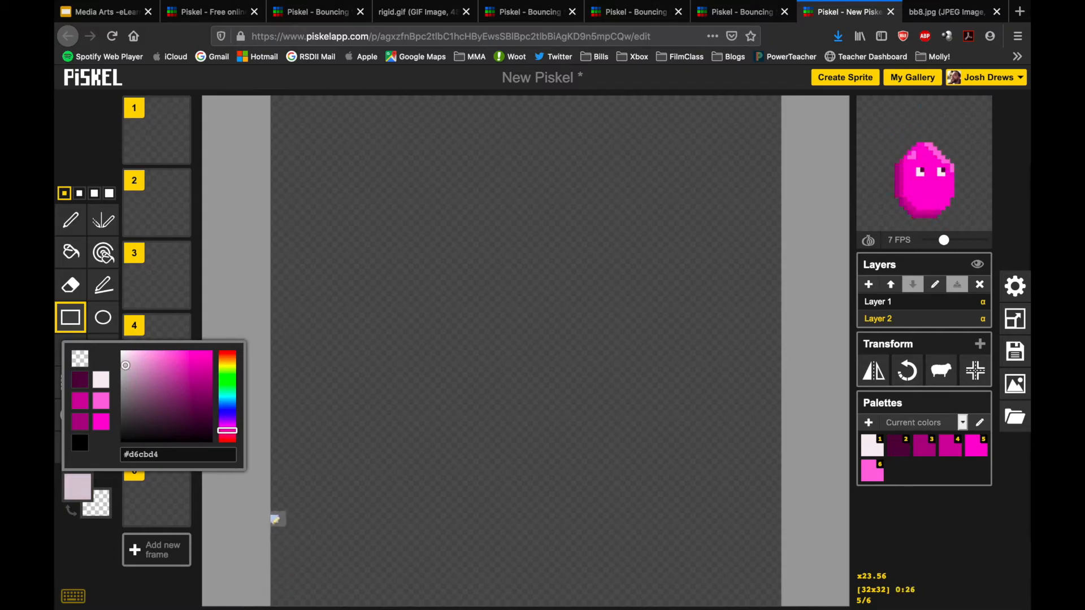
left_click_drag(278, 516, 782, 598)
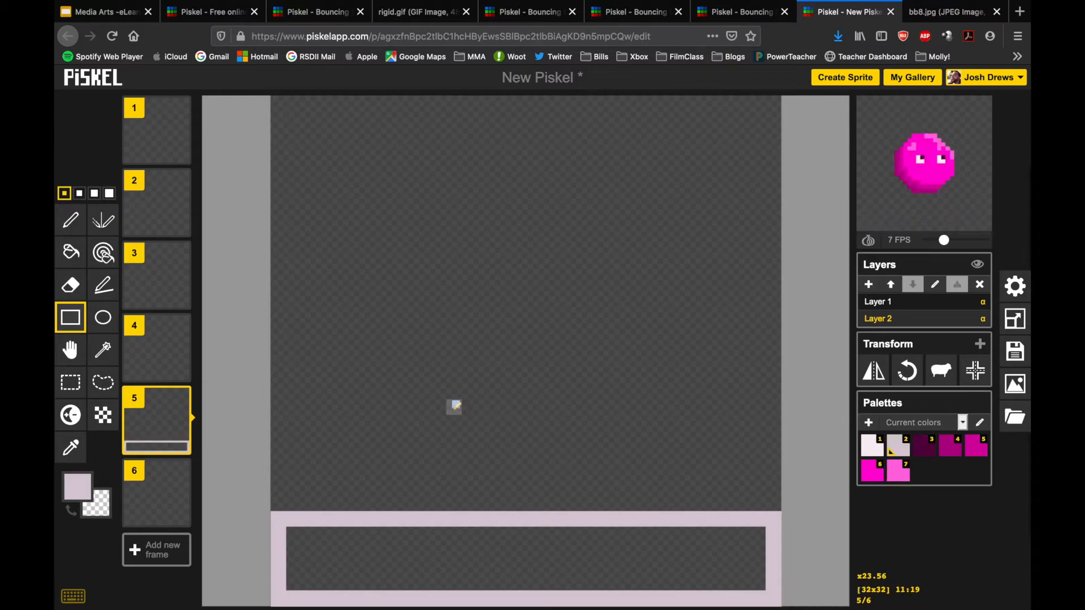
left_click_drag(944, 240, 903, 244)
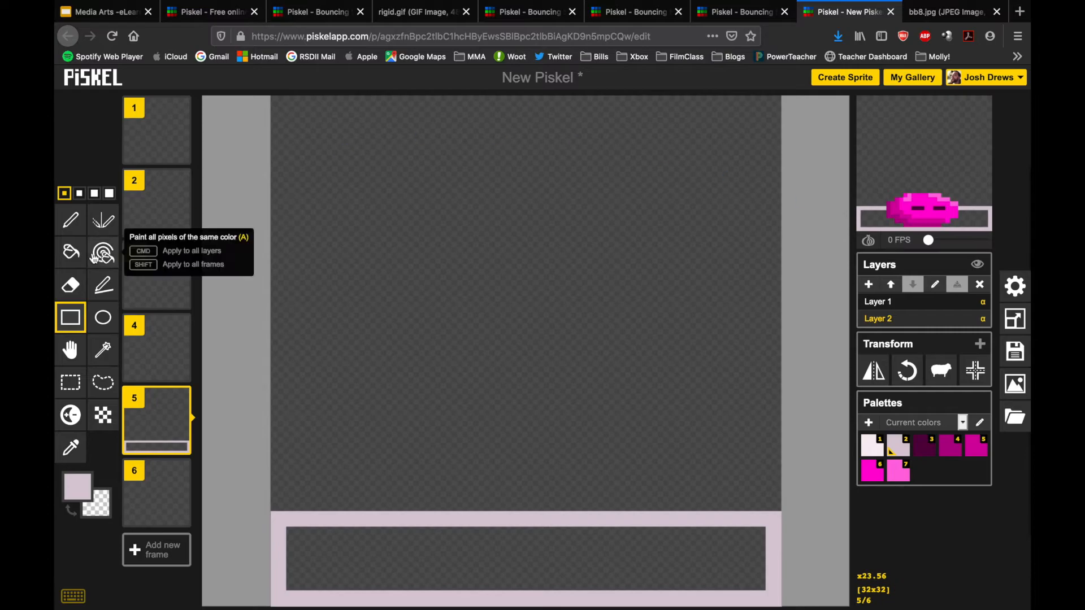
left_click(71, 254)
left_click(333, 543)
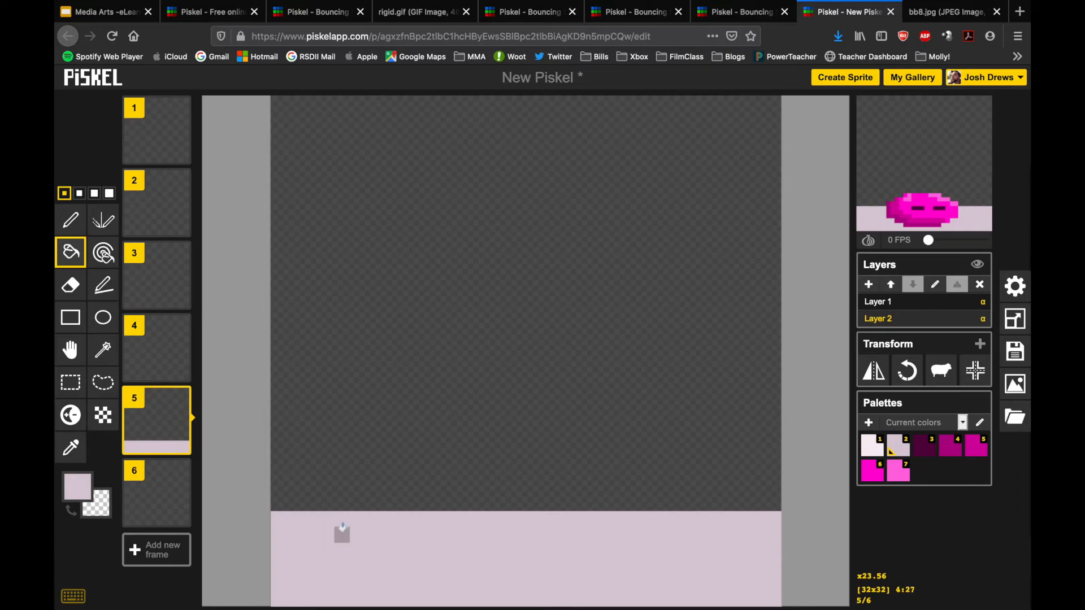
Step: Draw a full-width stroke three pixels thick in grey #898187 along the bottom of the light ground strip
left_click(77, 487)
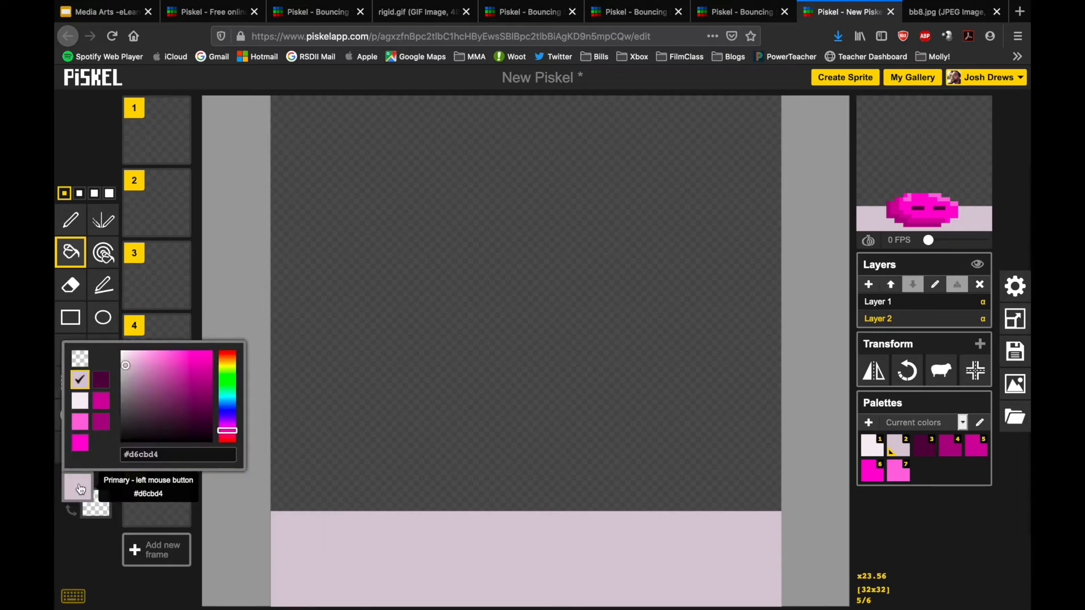
left_click(127, 396)
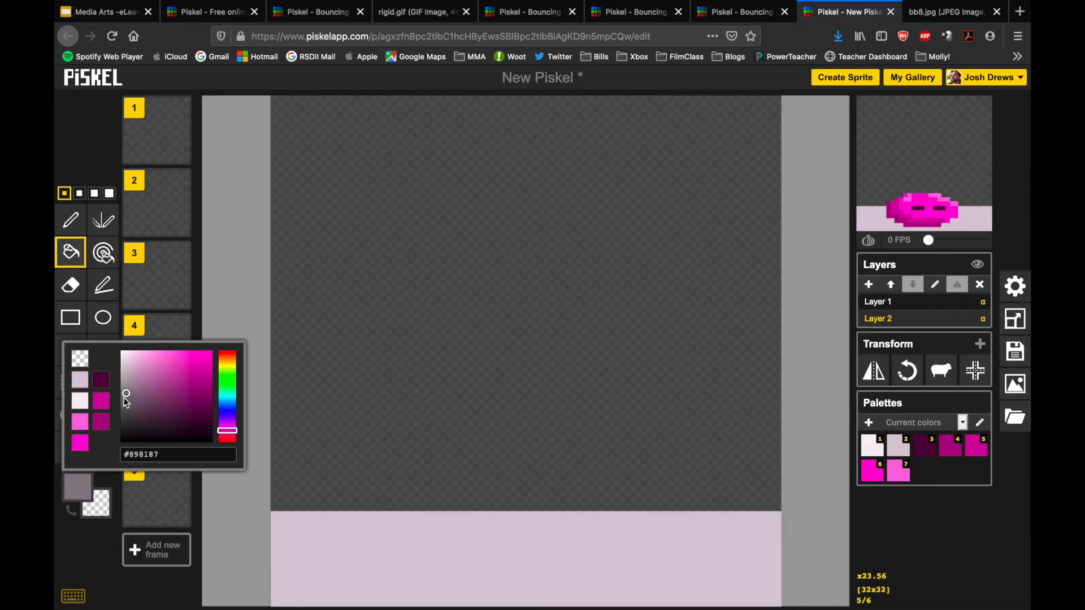
left_click(79, 256)
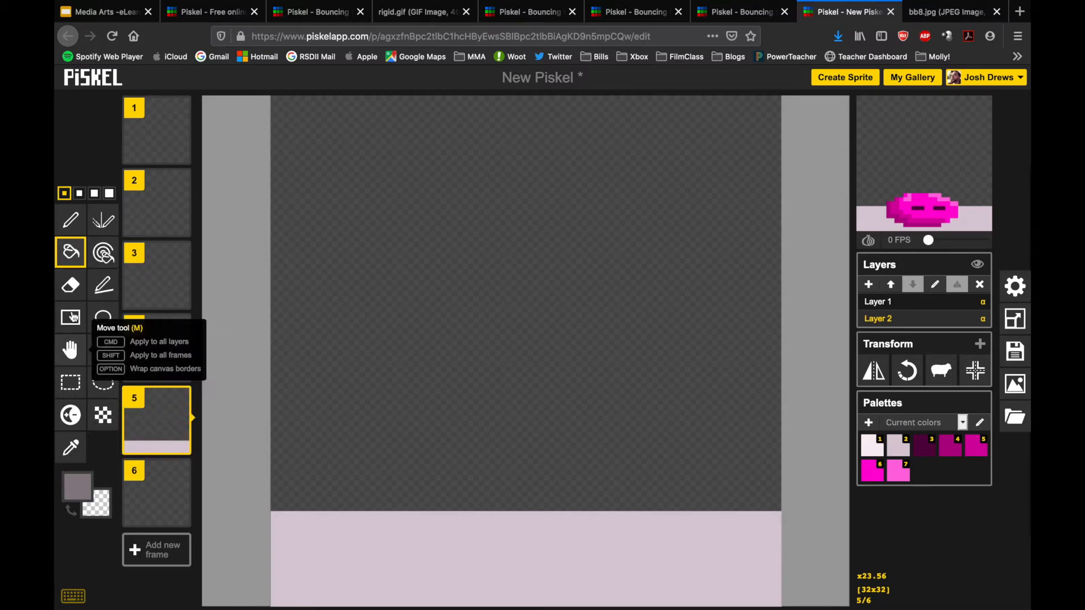
left_click(79, 194)
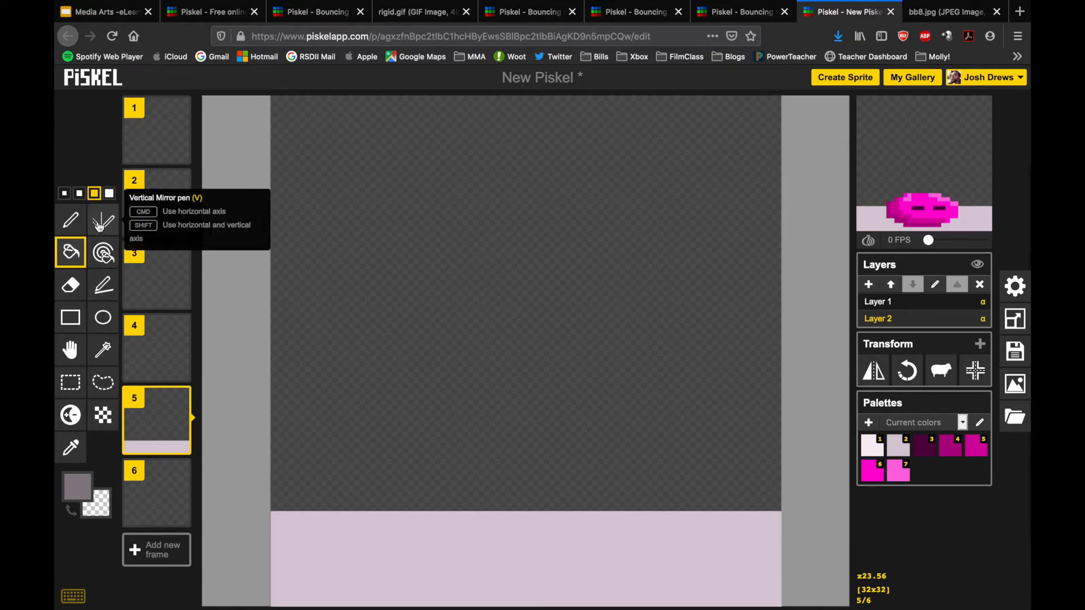
left_click(104, 285)
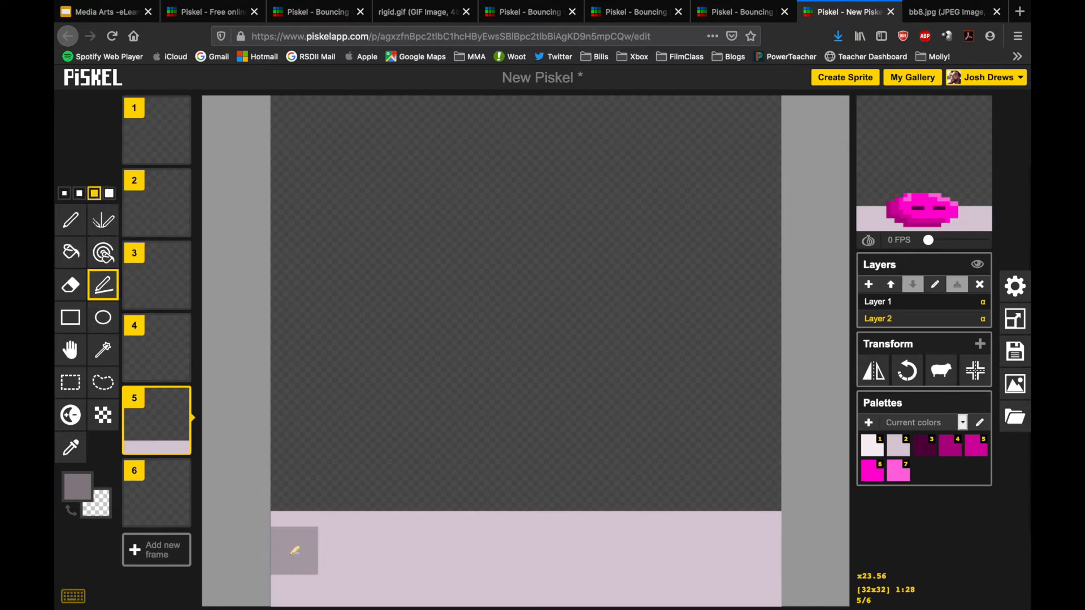
mouse_move(287, 574)
left_mouse_down()
mouse_move(302, 557)
mouse_move(303, 572)
mouse_move(485, 588)
mouse_move(531, 572)
mouse_move(767, 573)
left_mouse_up()
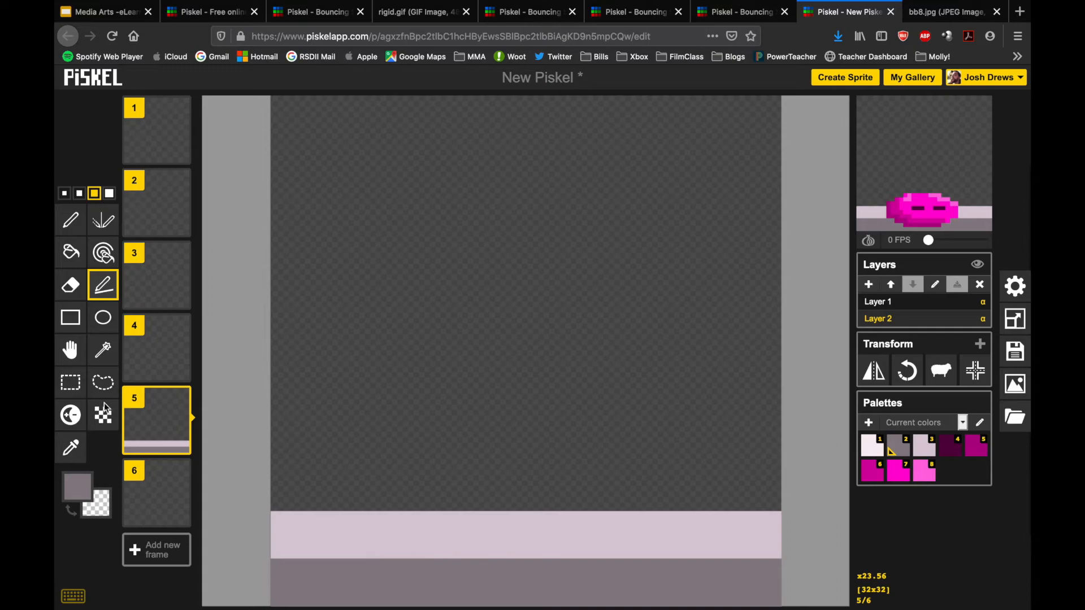
Step: Draw a full-width stroke four pixels thick in dark grey #4d484c along the bottom of the ground strip
left_click(73, 478)
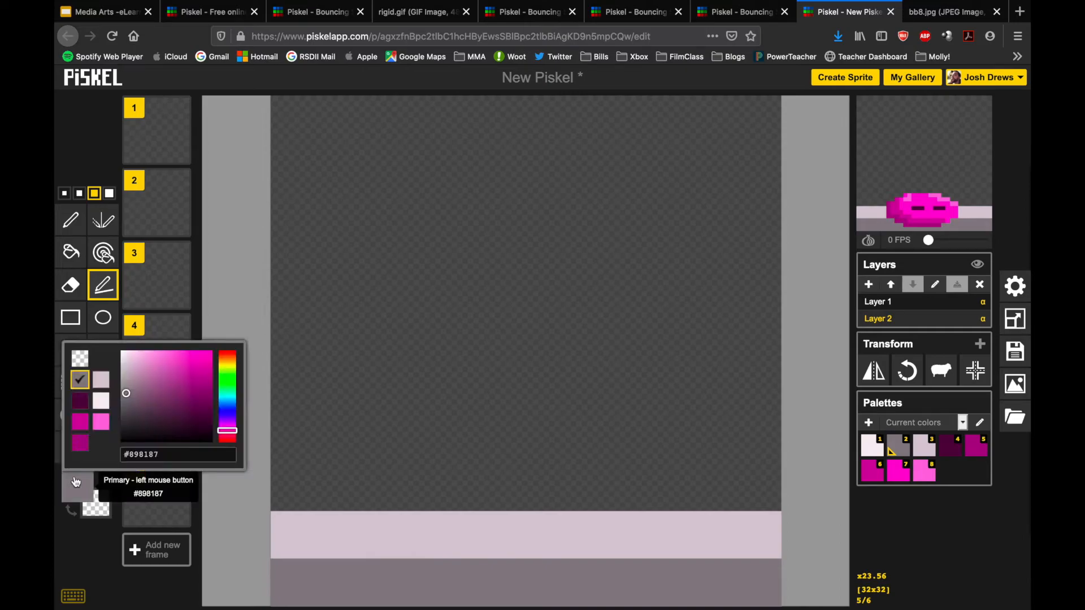
left_click(127, 417)
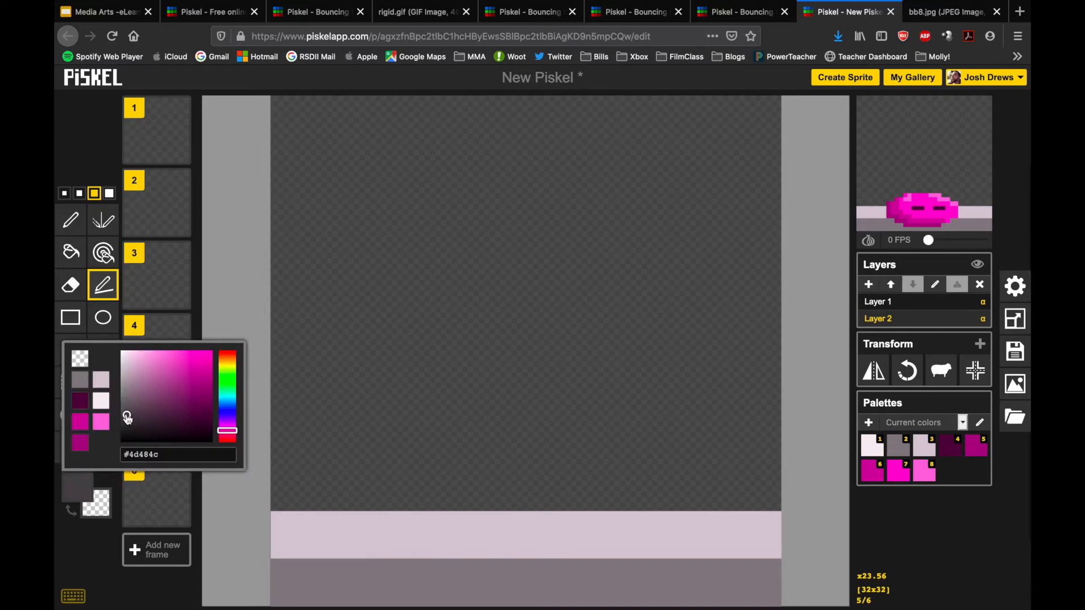
left_click(81, 195)
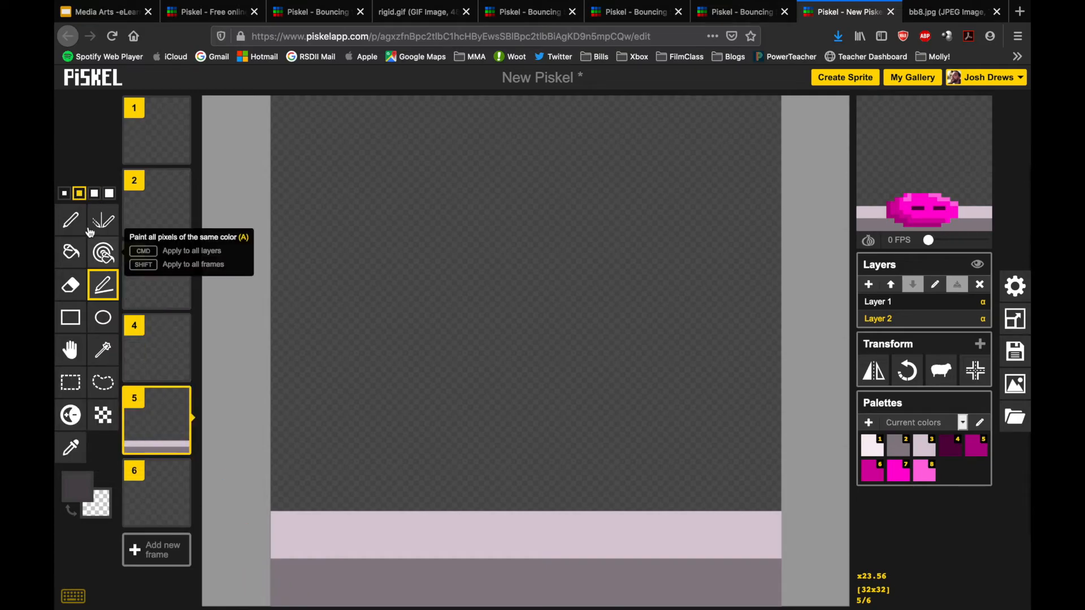
mouse_move(294, 593)
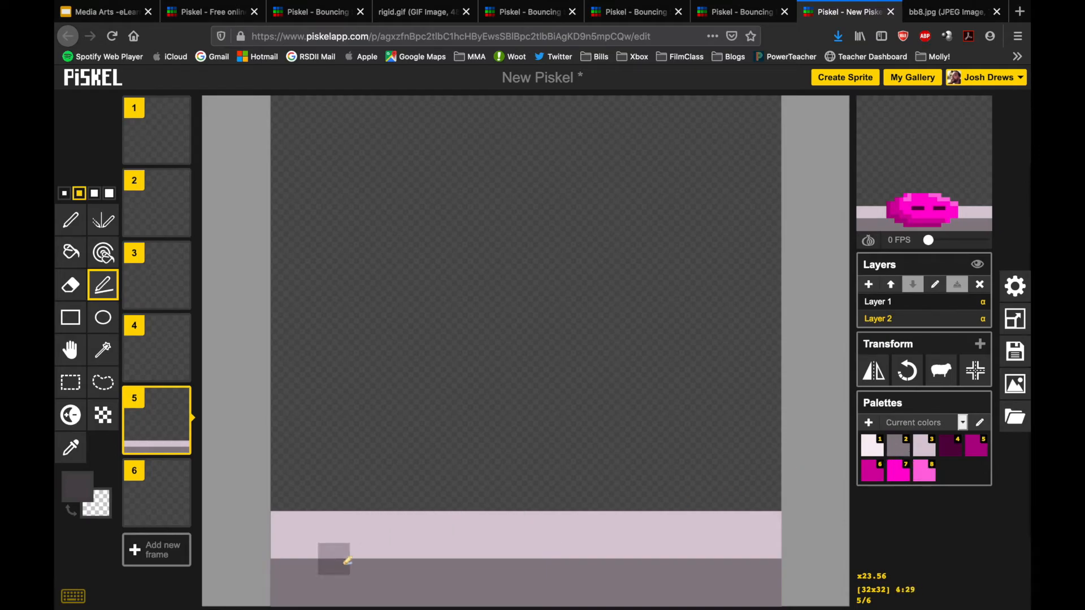
left_click(110, 197)
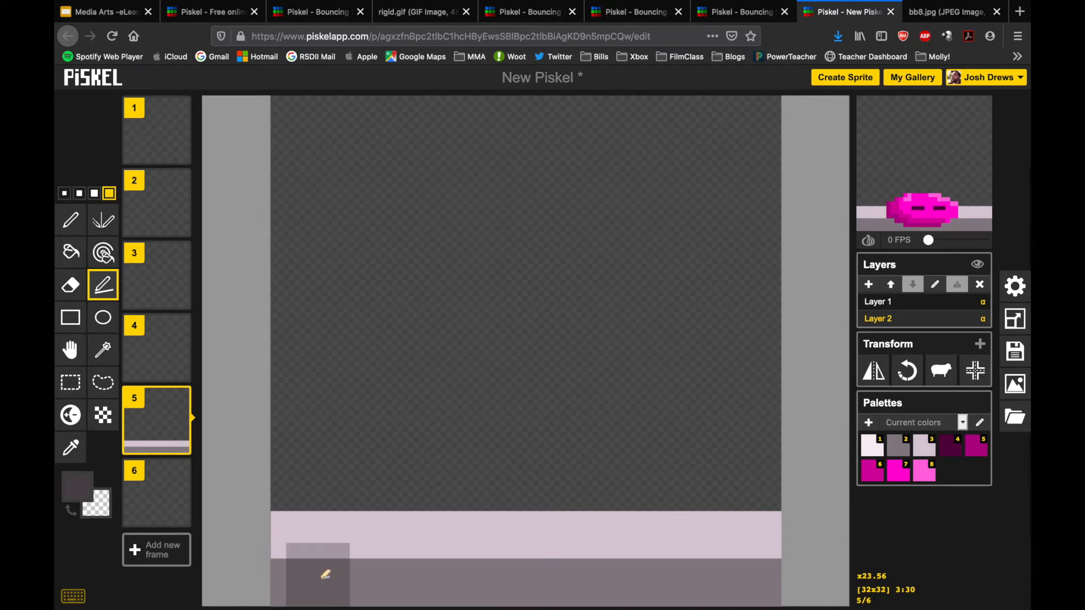
left_click_drag(322, 572, 741, 578)
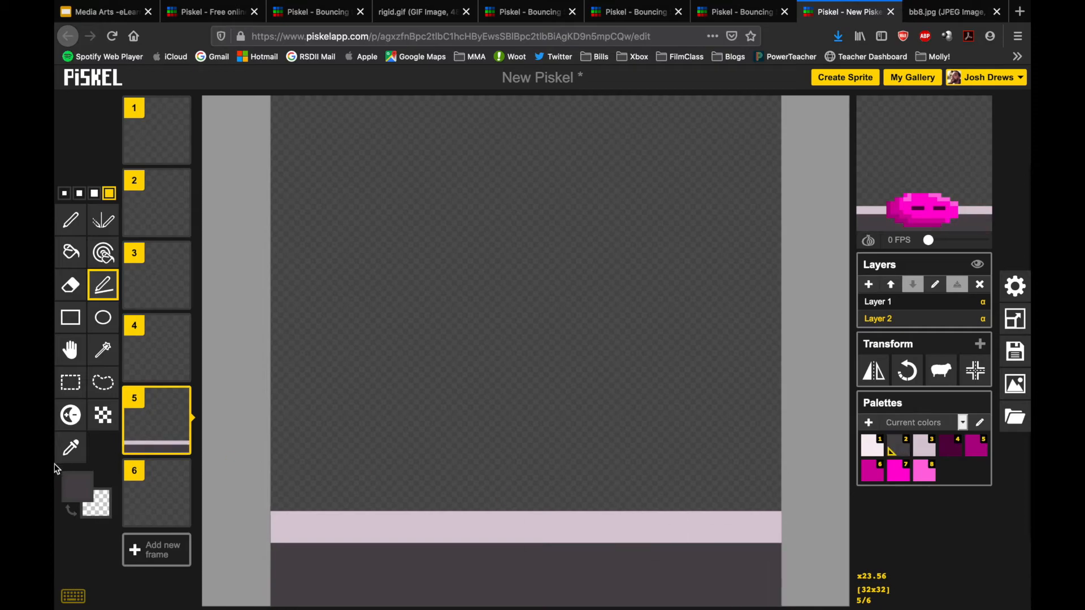
Step: Draw a full-width stroke three pixels thick in mid-grey (about #9c9099) between the light and dark bands of the ground
left_click(77, 486)
left_click(128, 392)
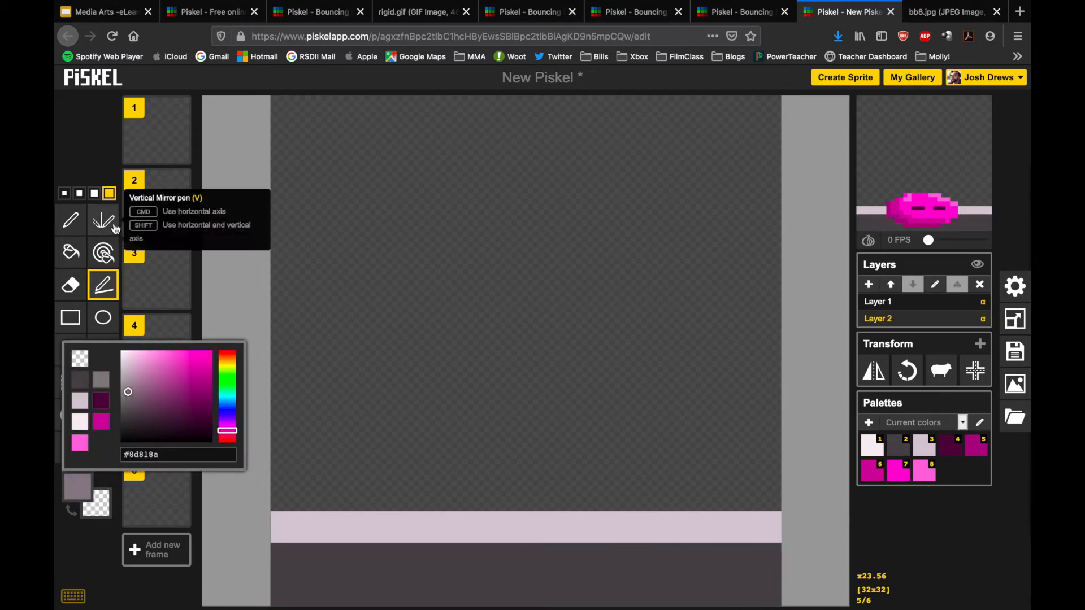
left_click(128, 389)
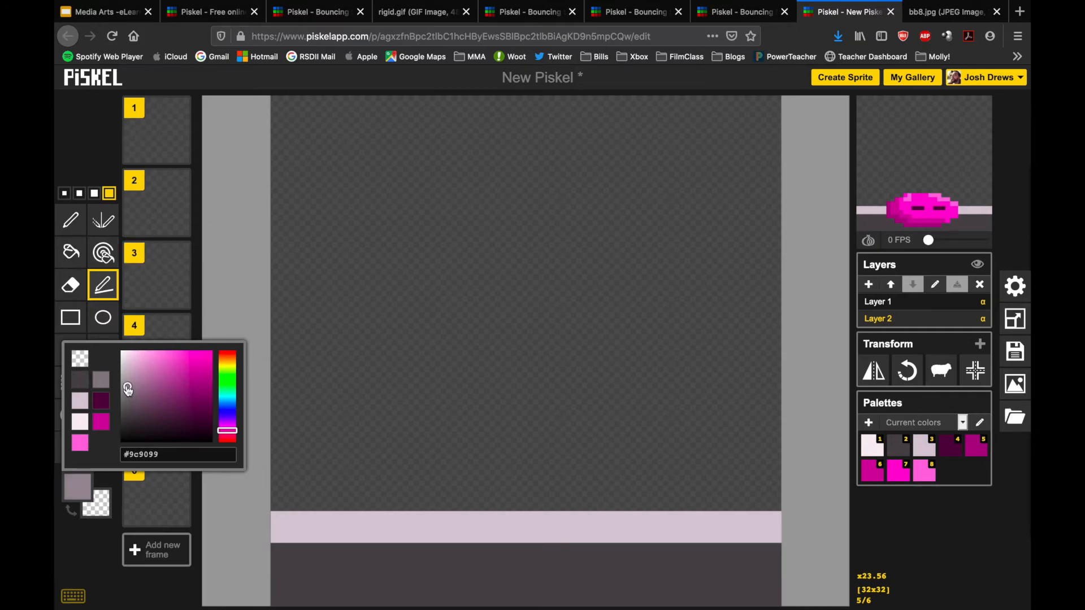
left_click(94, 193)
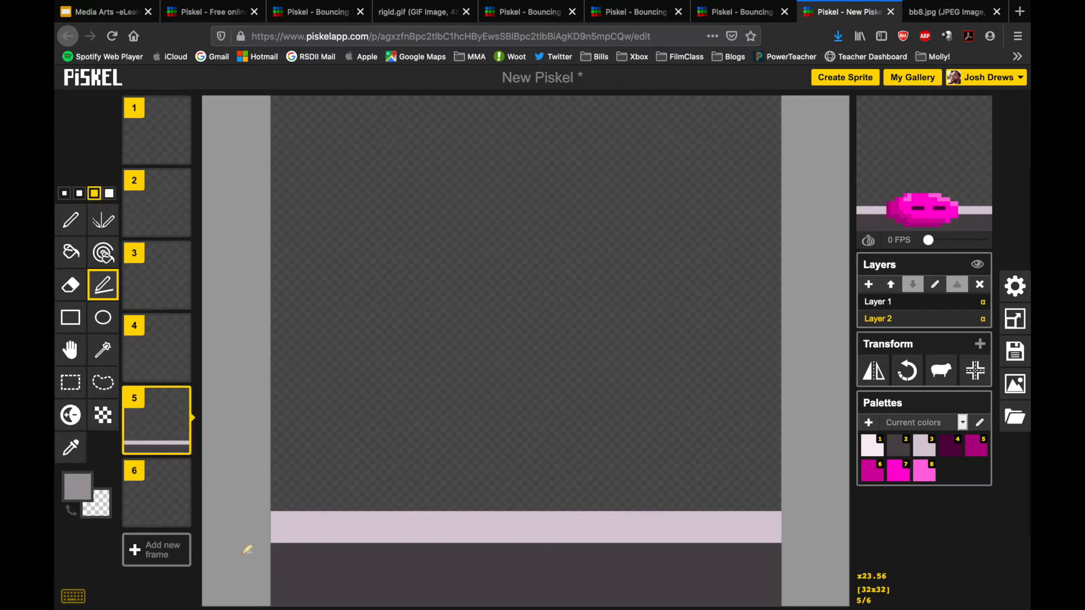
left_click_drag(292, 556, 761, 547)
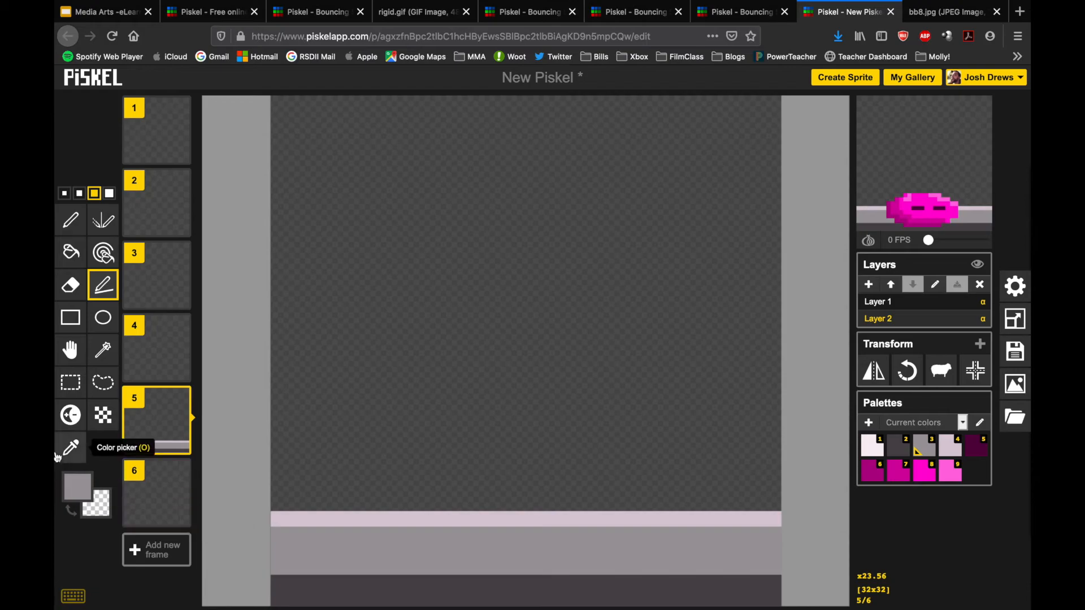
Step: Texture the ground with irregular lighter patches using a two-pixel Lighten brush, and darken its lower part with a four-pixel brush
left_click(70, 416)
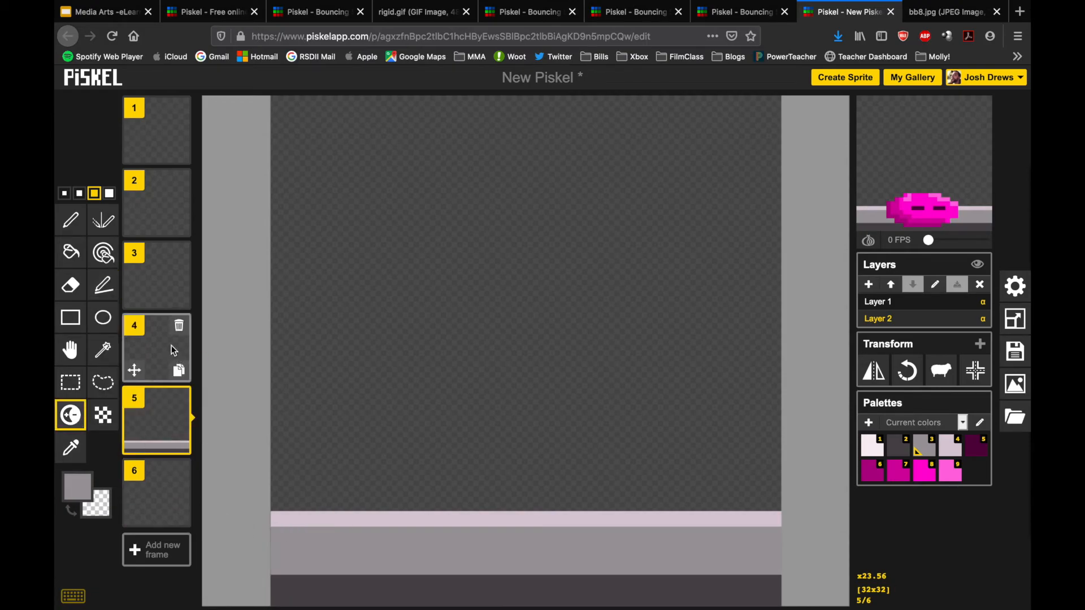
left_click(83, 196)
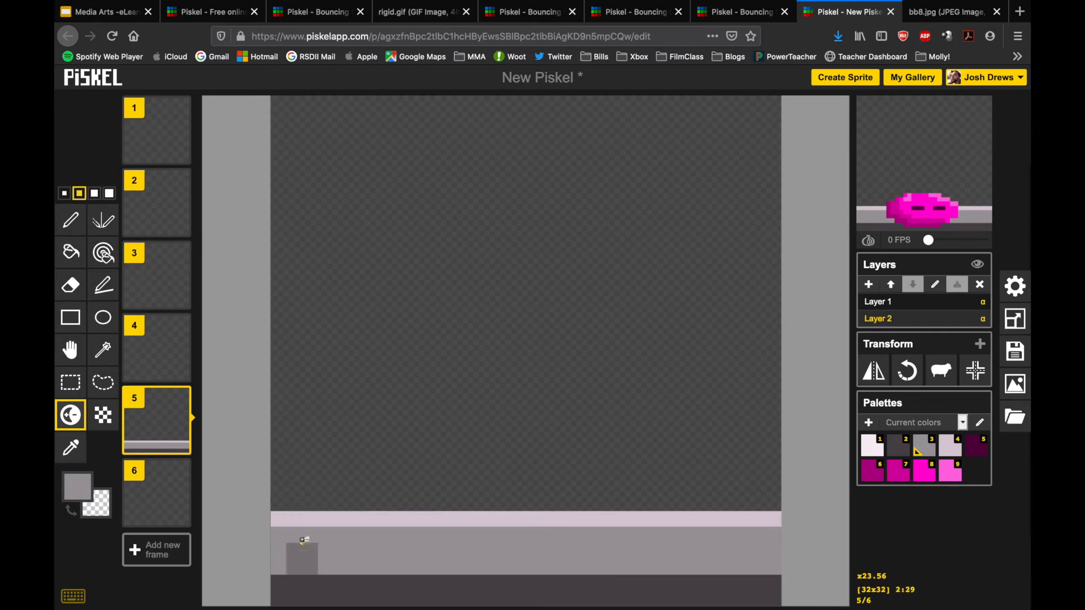
left_click_drag(301, 533, 788, 538)
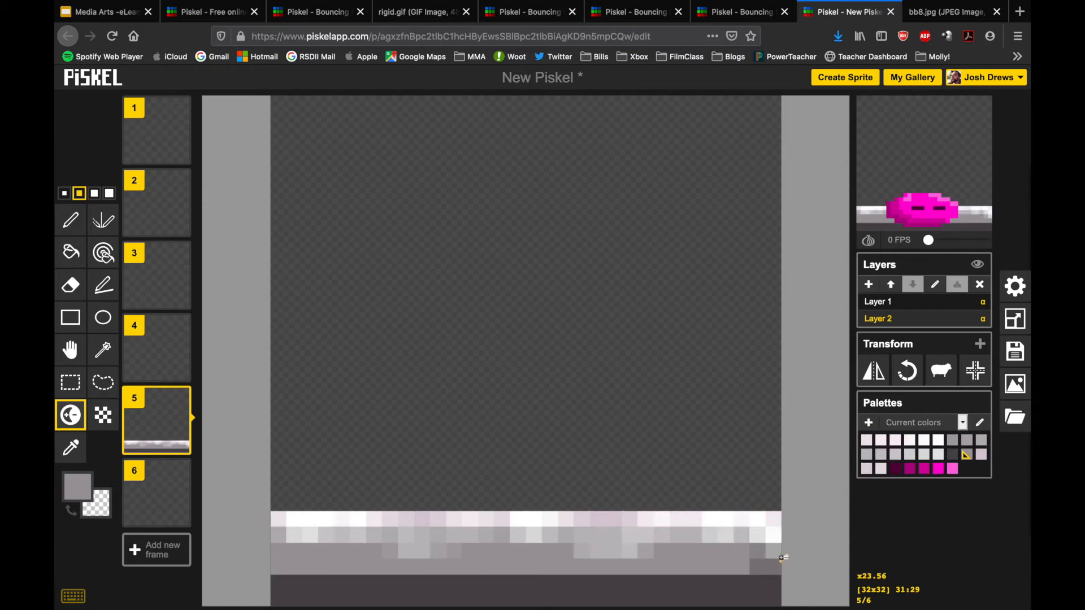
mouse_move(780, 567)
left_mouse_down()
mouse_move(617, 571)
mouse_move(432, 545)
mouse_move(270, 577)
mouse_move(293, 561)
mouse_move(296, 583)
mouse_move(357, 588)
mouse_move(507, 573)
mouse_move(607, 590)
mouse_move(790, 589)
left_mouse_up()
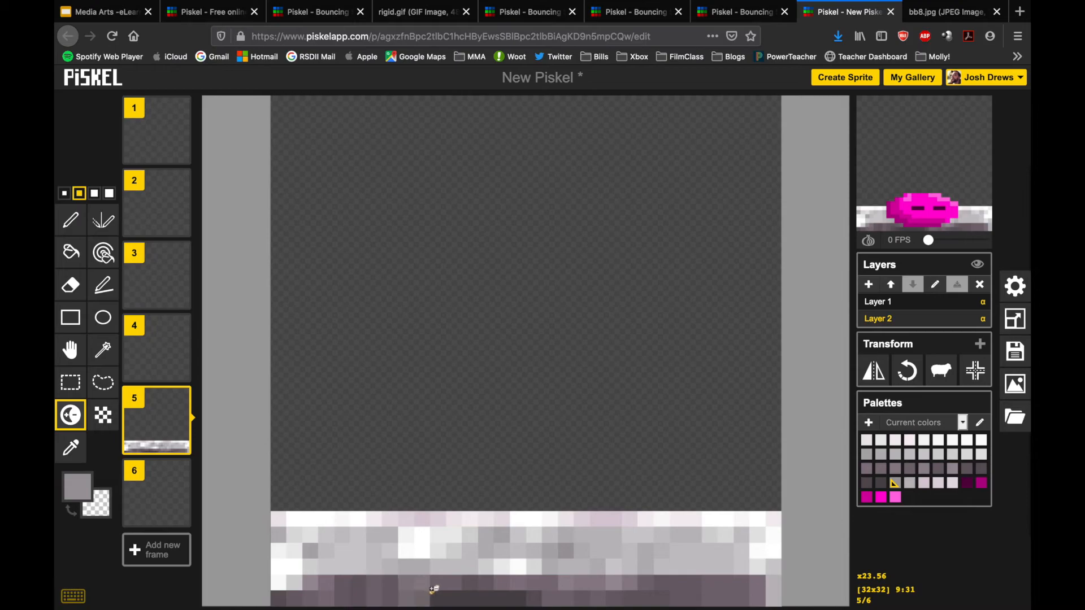
mouse_move(434, 589)
left_mouse_down()
mouse_move(542, 591)
mouse_move(776, 490)
left_mouse_up()
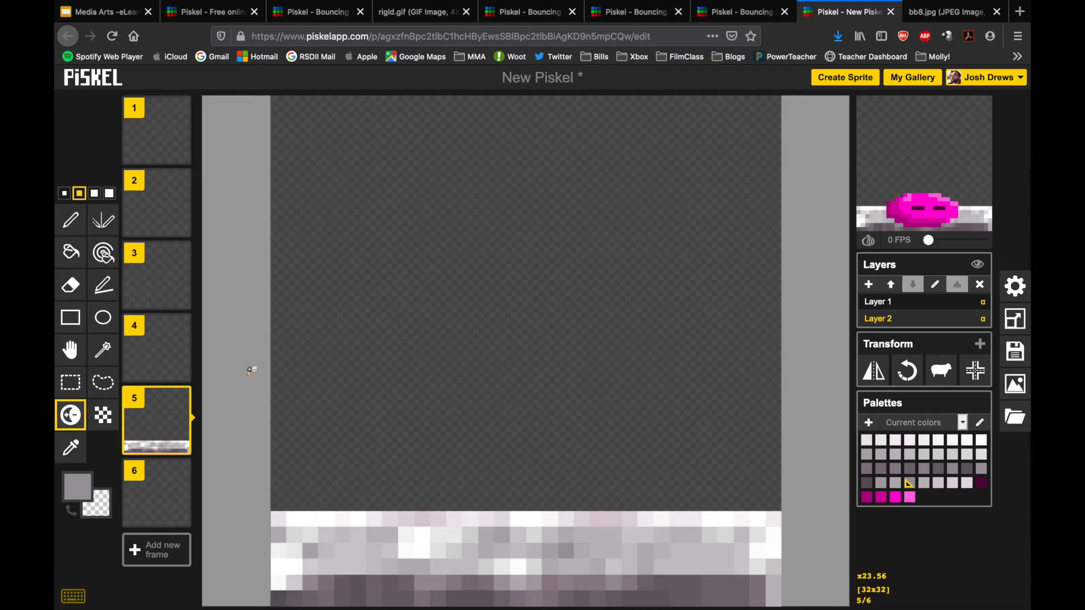
left_click(109, 194)
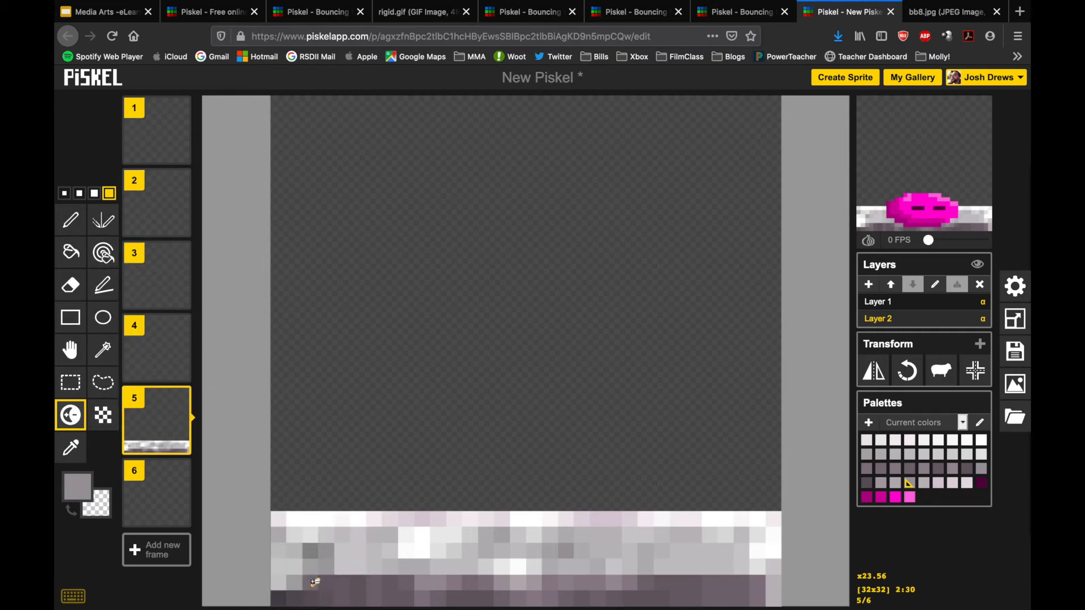
mouse_move(308, 582)
left_mouse_down()
mouse_move(641, 580)
mouse_move(767, 600)
mouse_move(335, 600)
mouse_move(308, 583)
left_mouse_up()
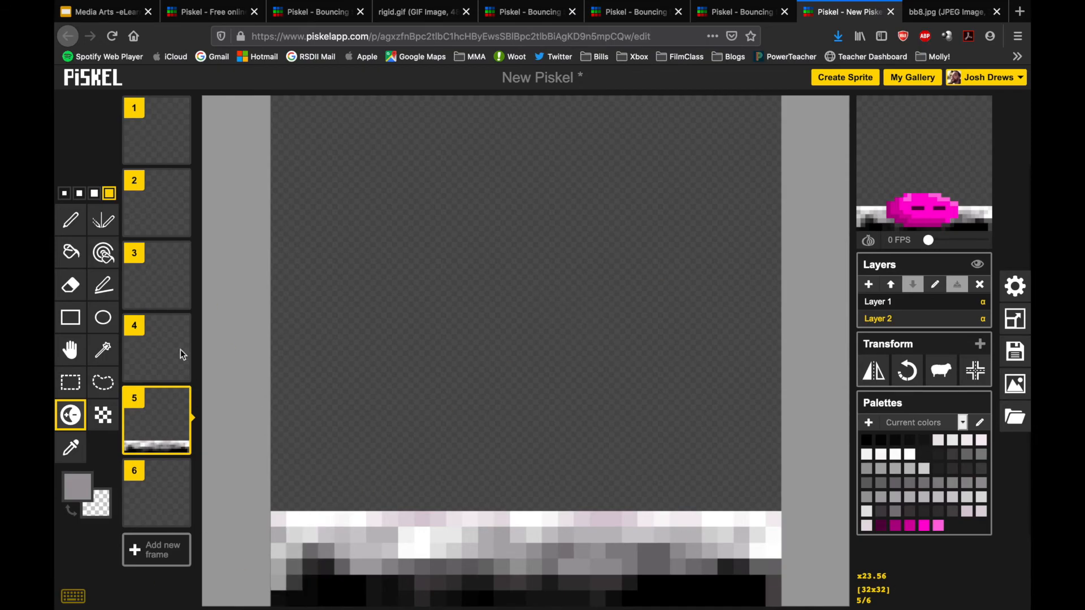
Step: Fill the empty sky above the ground with black and scatter ten single-pixel stars across it in pale pinkish white
left_click(79, 257)
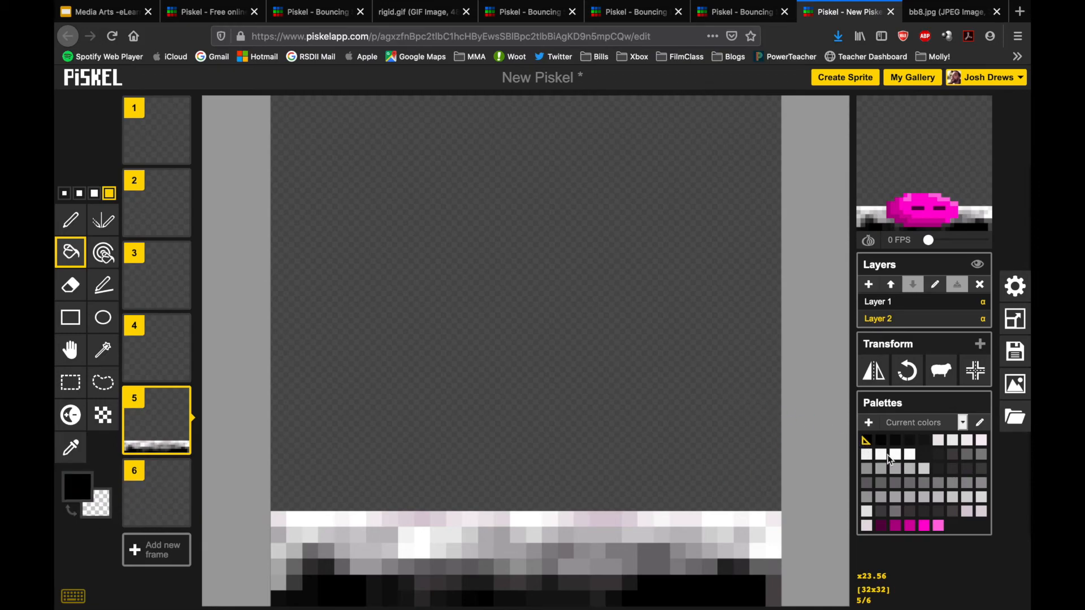
left_click(669, 360)
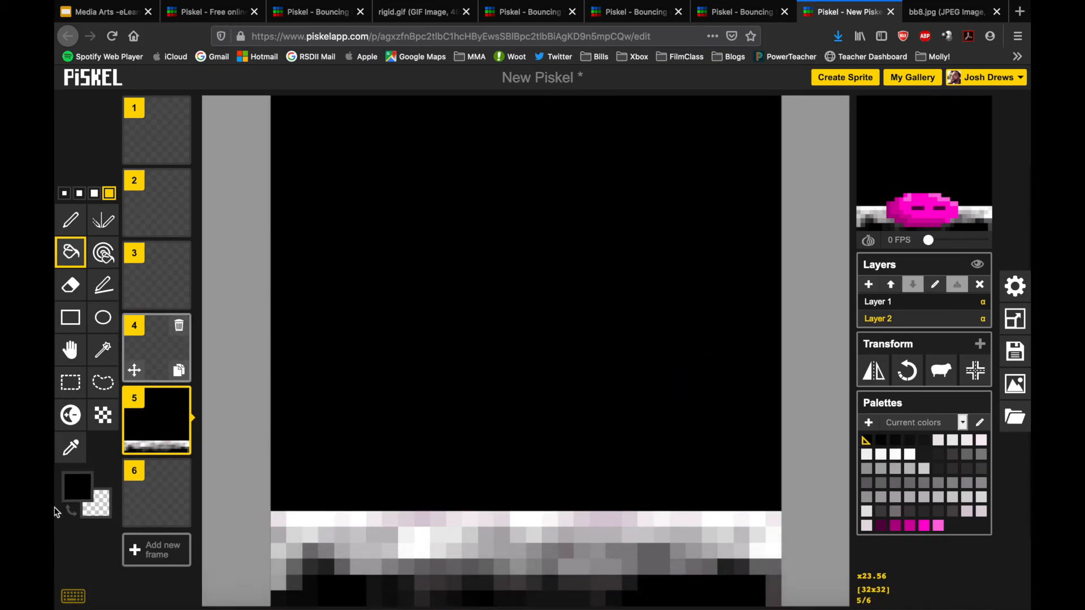
left_click(79, 195)
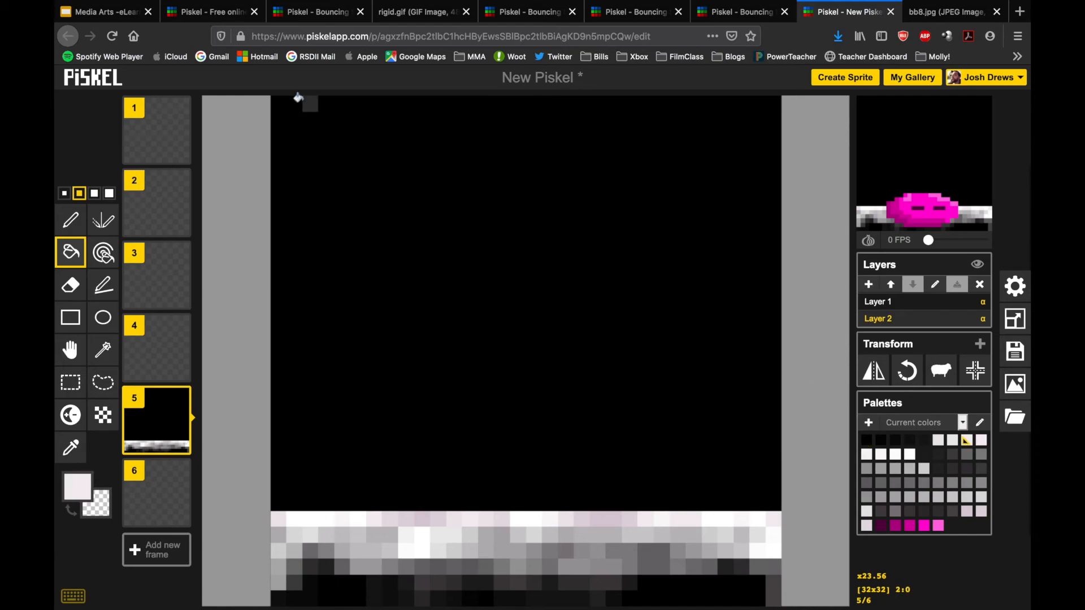
left_click(310, 121)
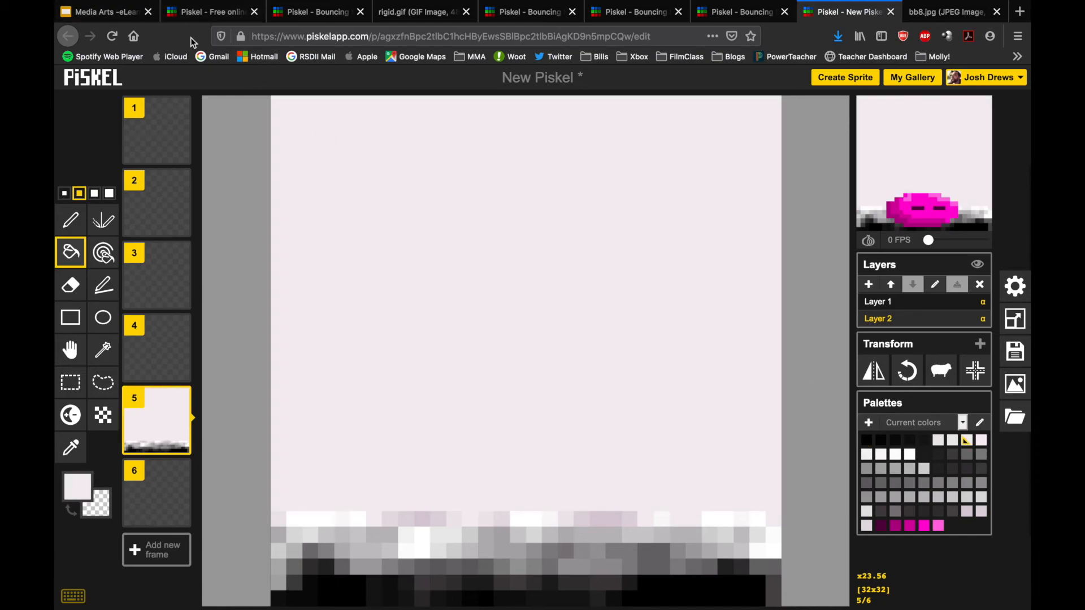
key("ctrl+z")
left_click(71, 221)
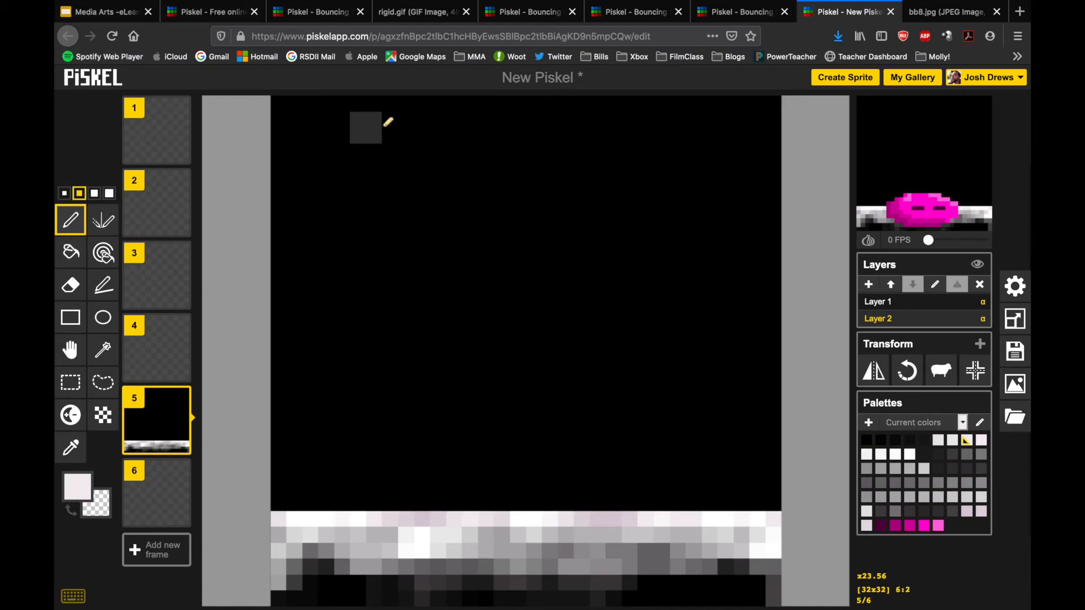
left_click(65, 194)
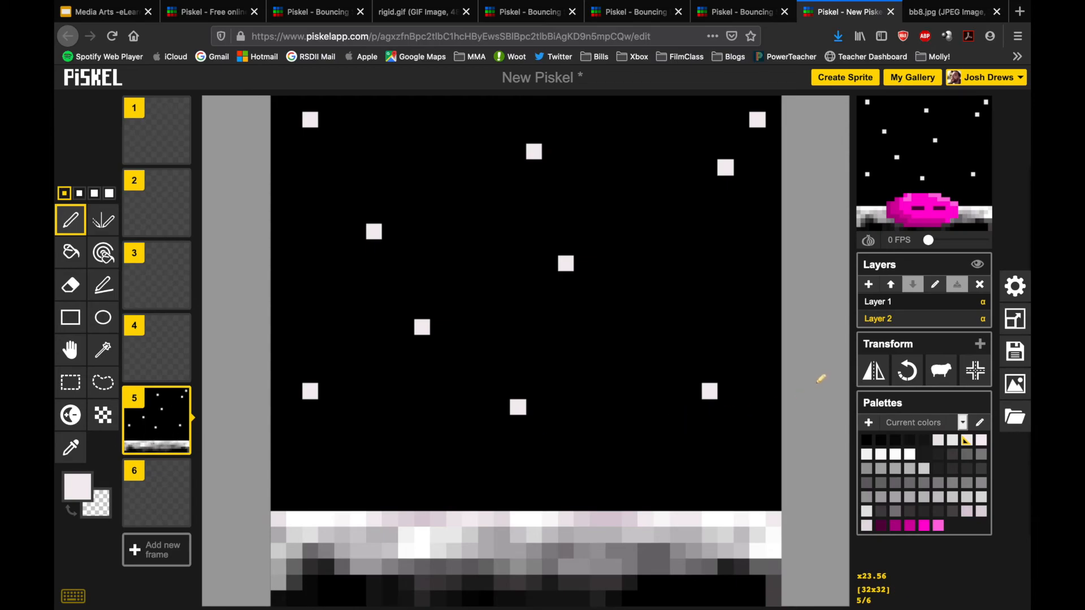
Step: Clone the moon background on Layer 2 to all frames and set the preview speed to 7 FPS
left_click(942, 385)
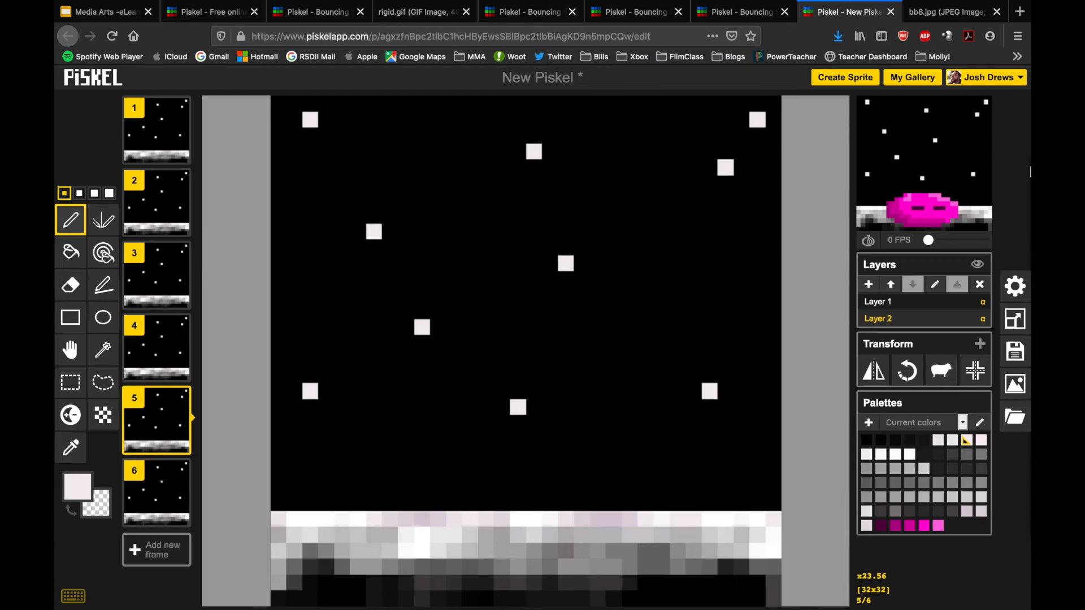
left_click_drag(928, 243, 944, 242)
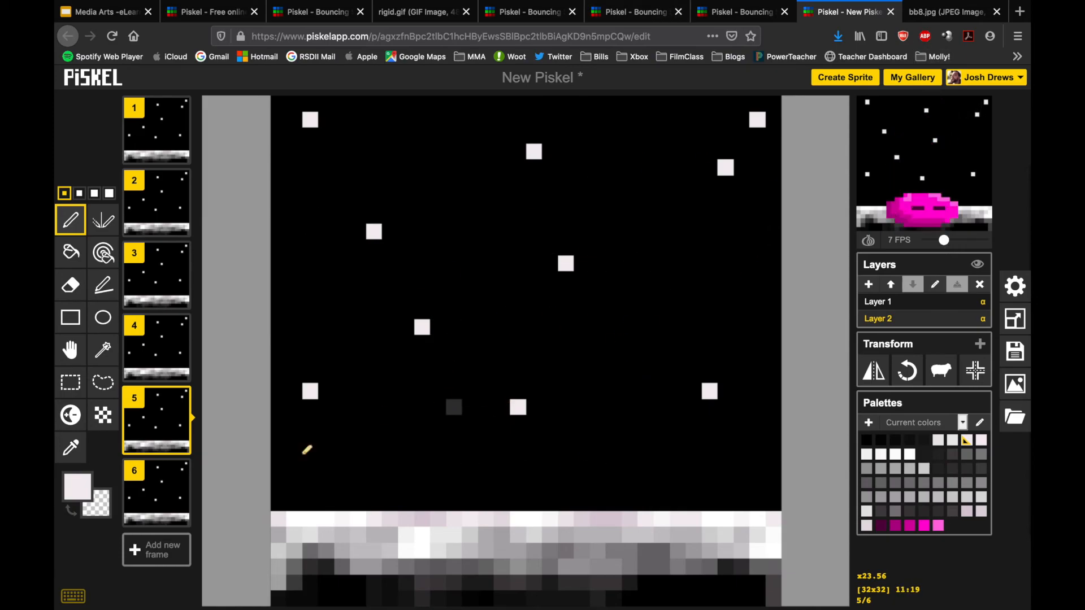
mouse_move(138, 609)
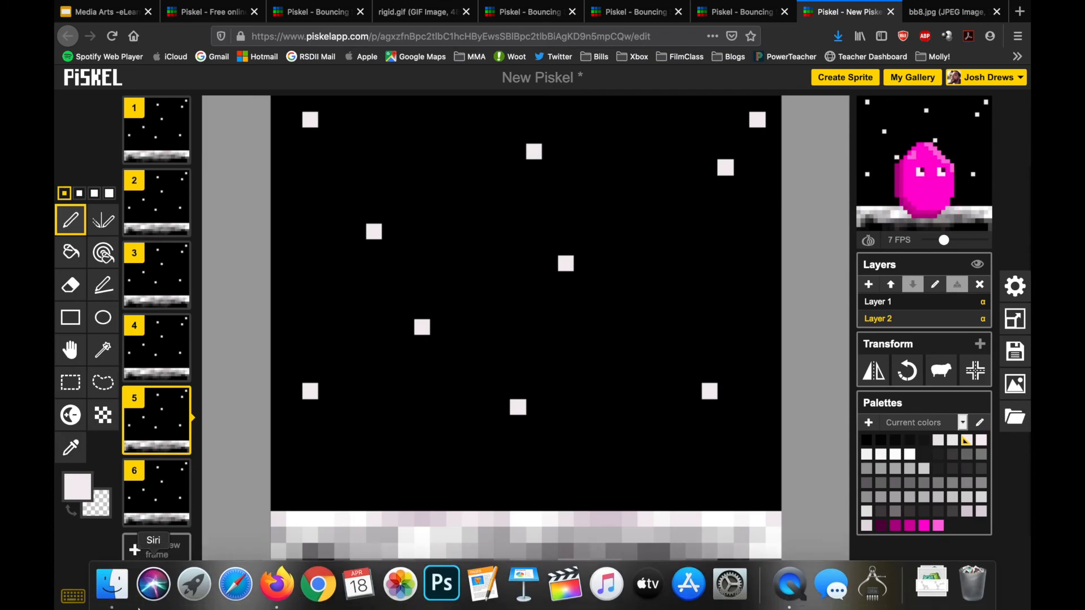
Step: Title the sprite "Pink Ball on the Moon" and save it to the online gallery
left_click(1016, 353)
left_click(919, 219)
key("super+a")
type("Pi")
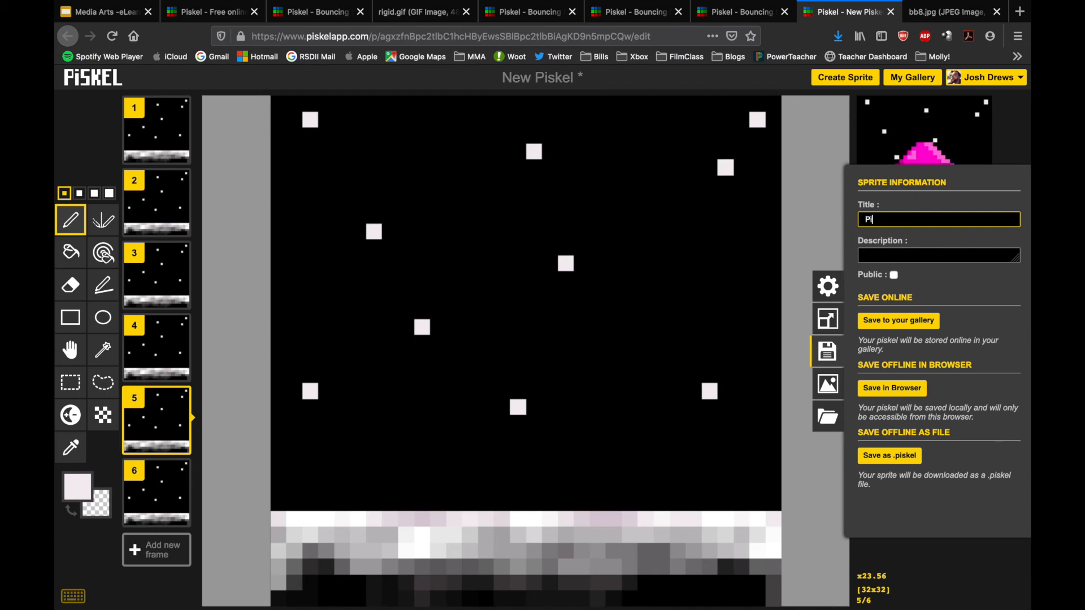
type("nk Ball on the Moon")
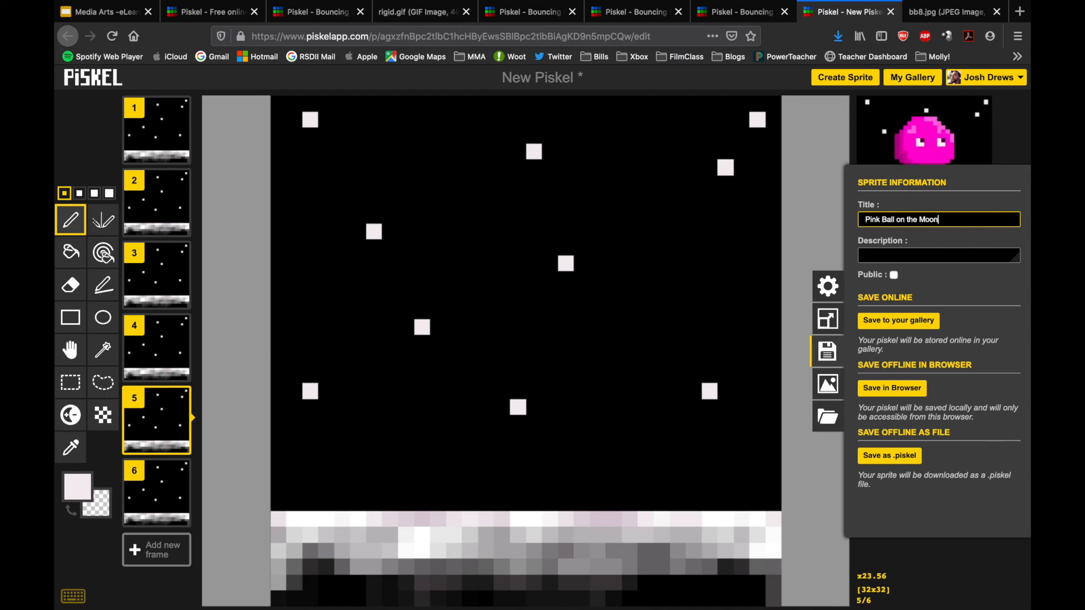
left_click(898, 322)
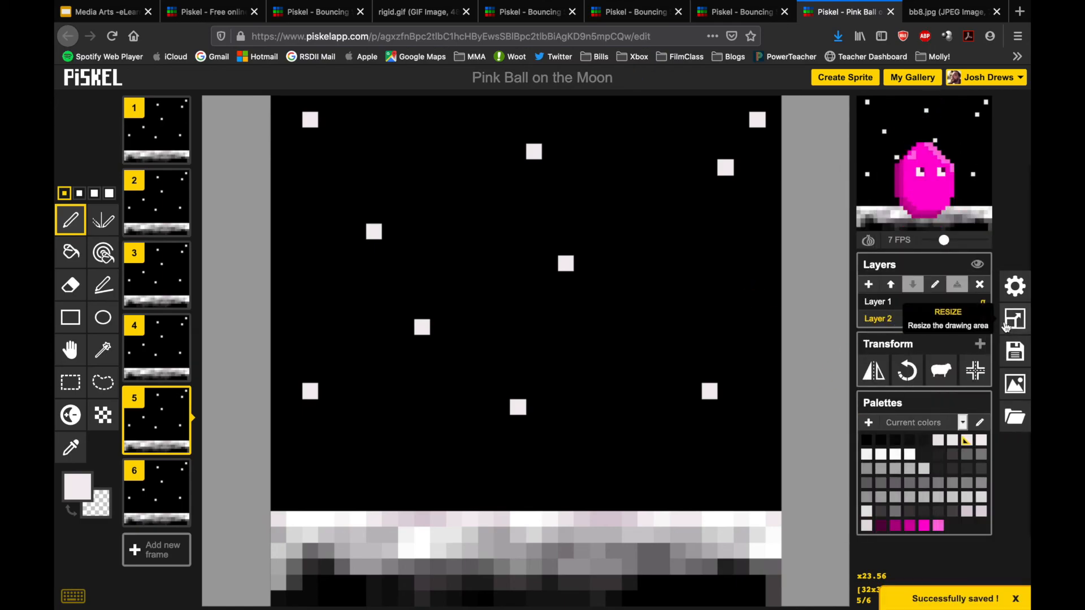
Step: Export the animation as a looping 480 x 480 GIF and save the downloaded file "Pink Ball on the Moon.gif"
left_click(1016, 385)
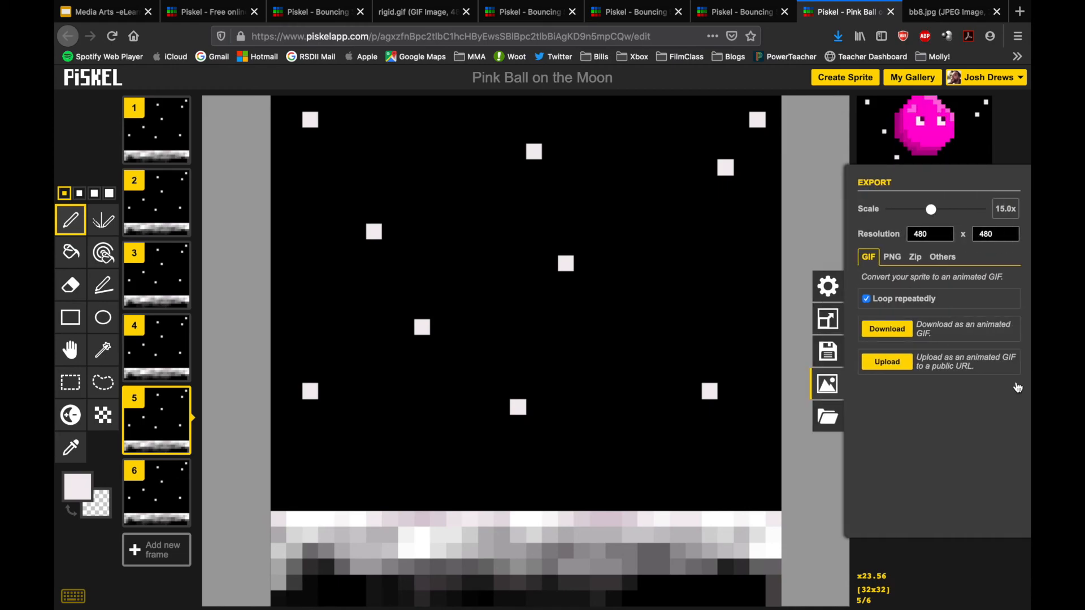
left_click(893, 330)
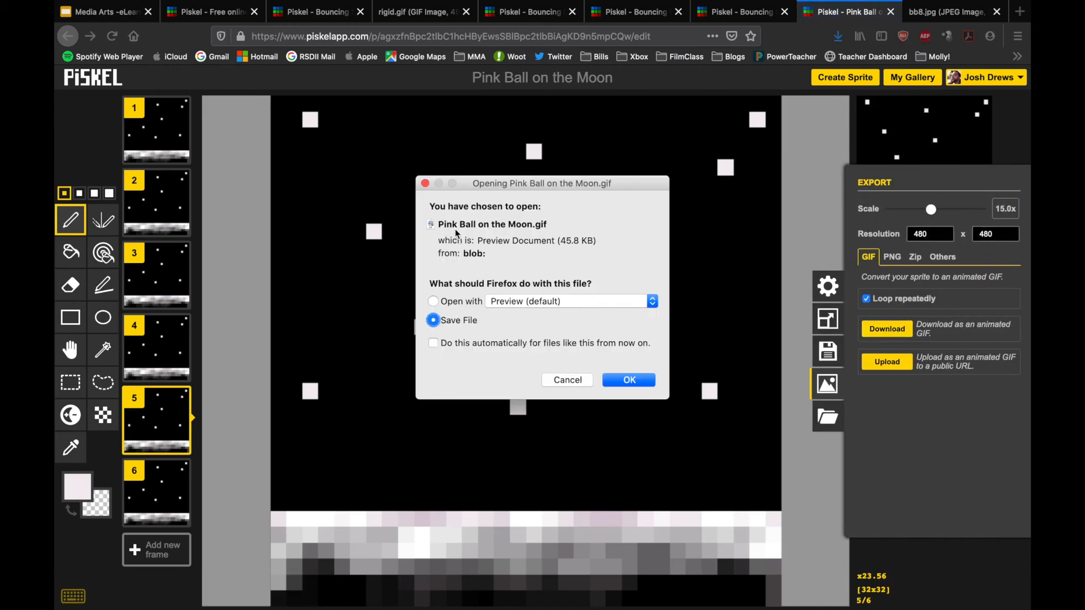
left_click(432, 321)
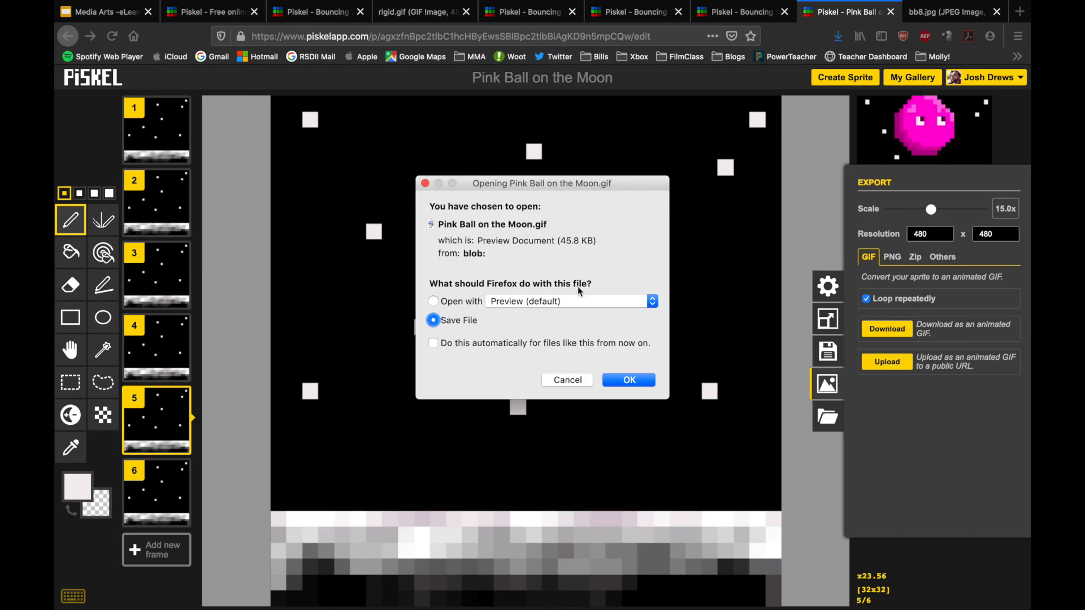
left_click(629, 380)
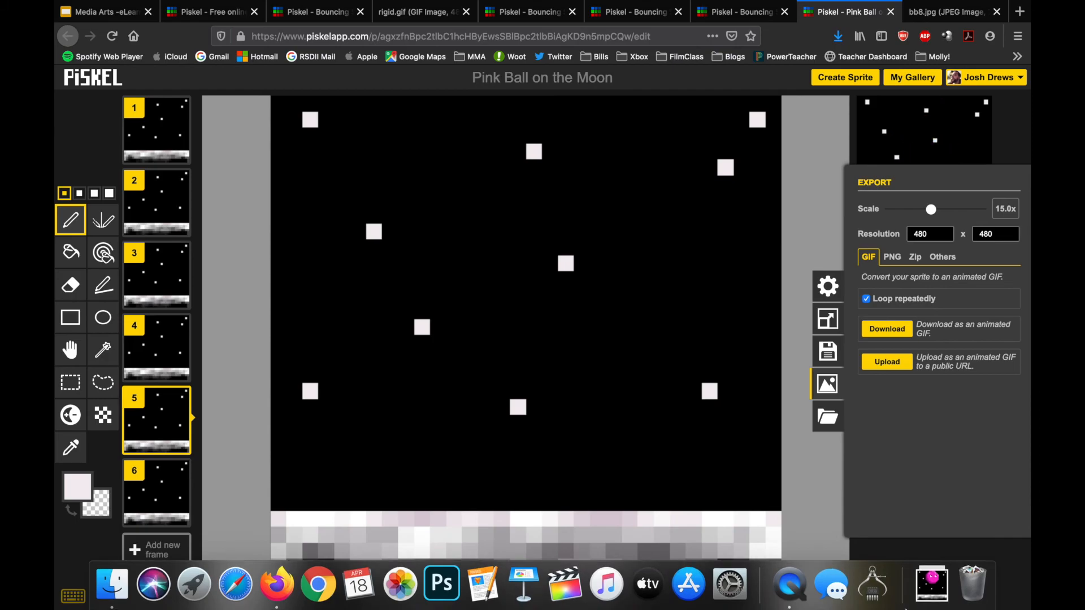
Step: Open the personal gallery in a separate tab and view the page of the Pink Ball on the Moon sprite
left_click(1023, 132)
left_click(910, 83)
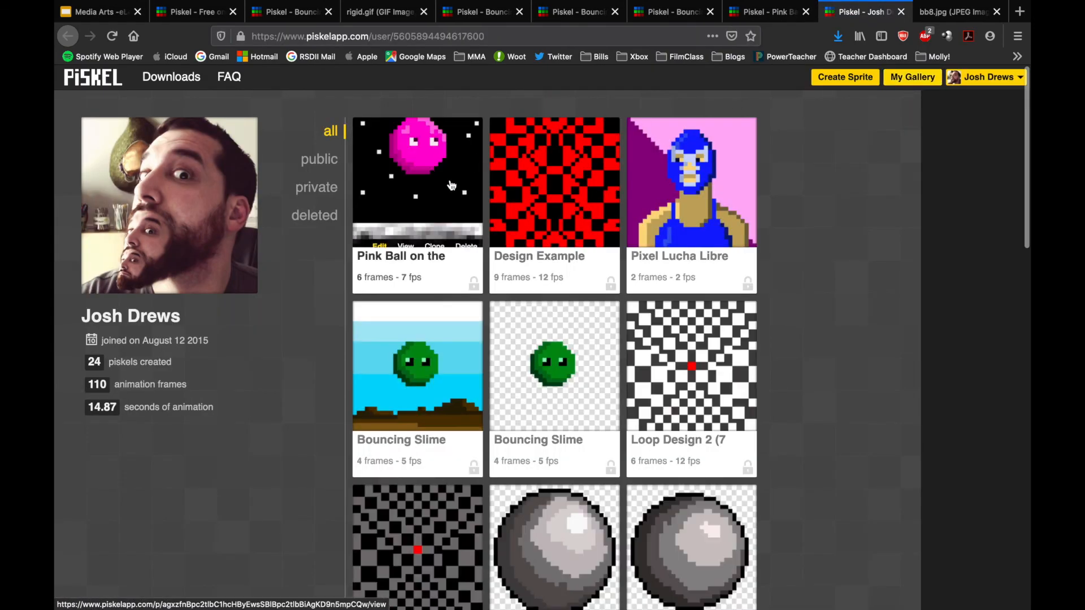
left_click(453, 184)
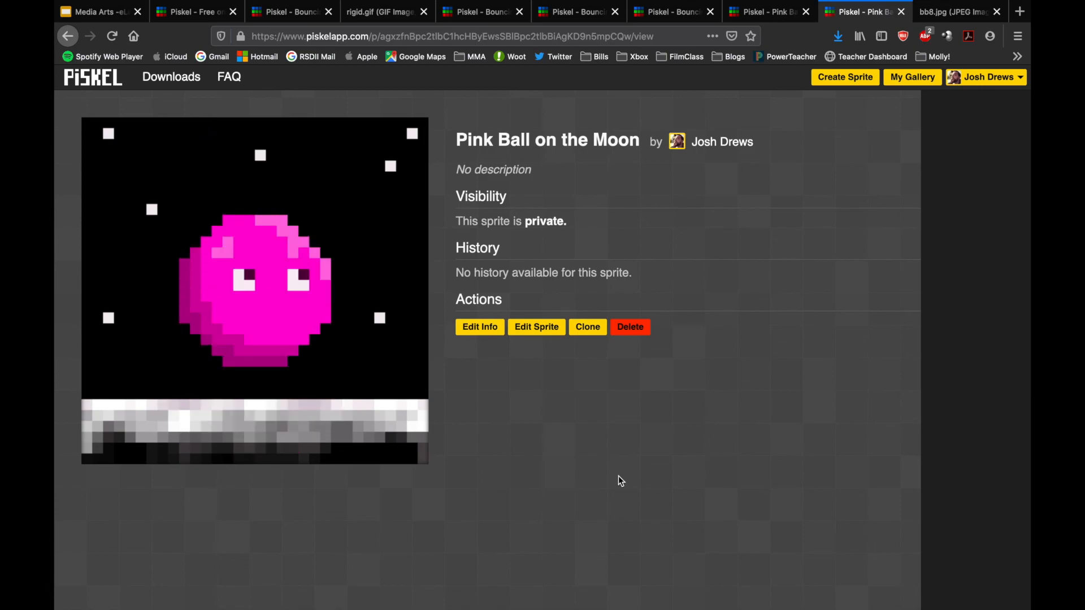
Step: Browse the other saved sprites throughout the gallery and return to the Pink Ball on the Moon sprite page
left_click(907, 78)
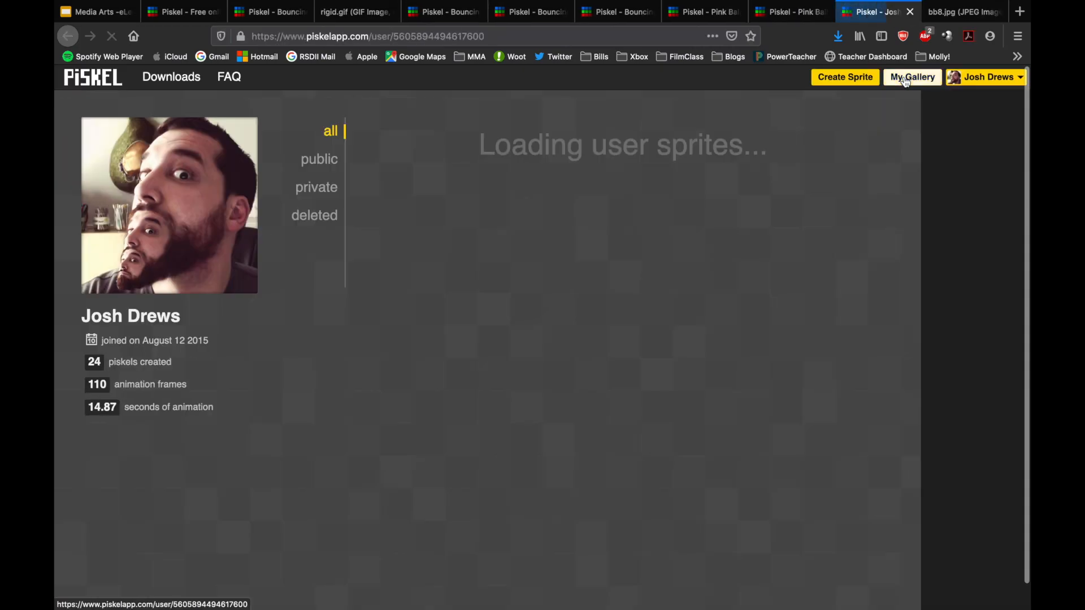
mouse_move(711, 192)
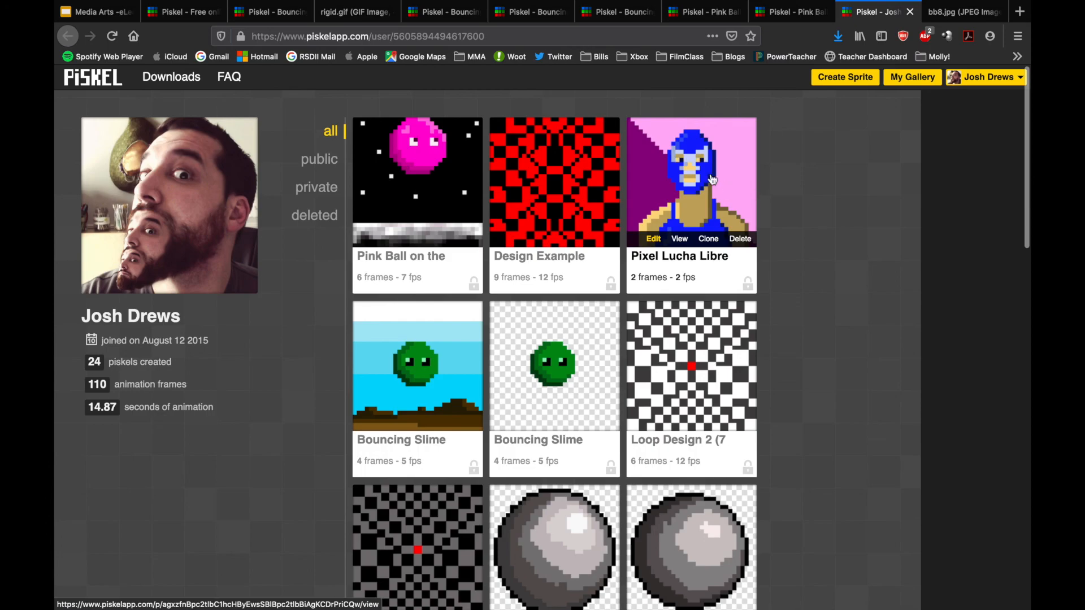
scroll(653, 300, "down", 8)
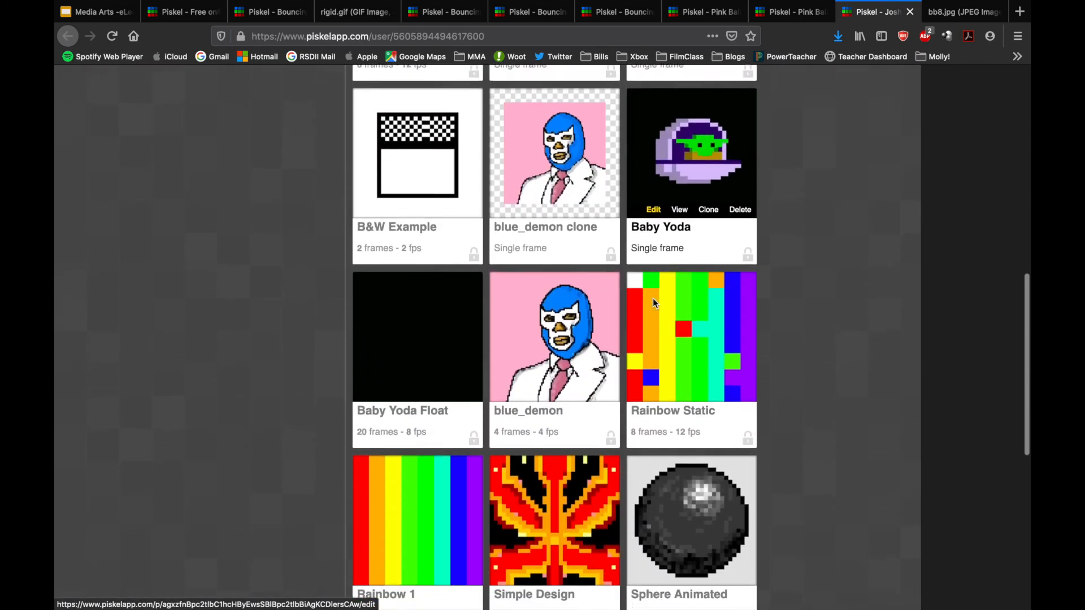
scroll(592, 285, "down", 5)
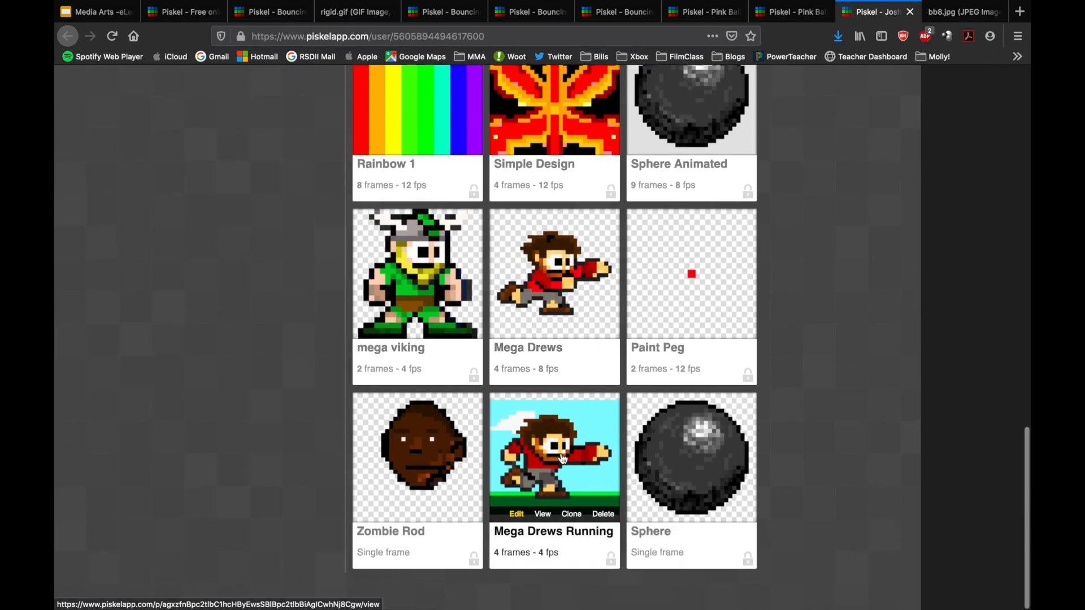
scroll(563, 458, "up", 20)
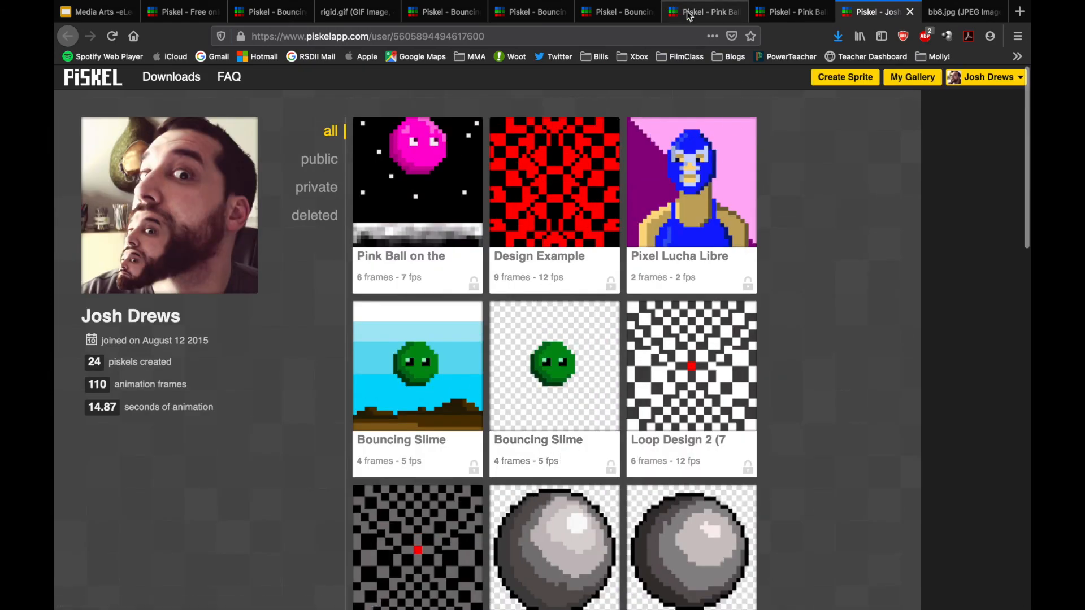
left_click(774, 8)
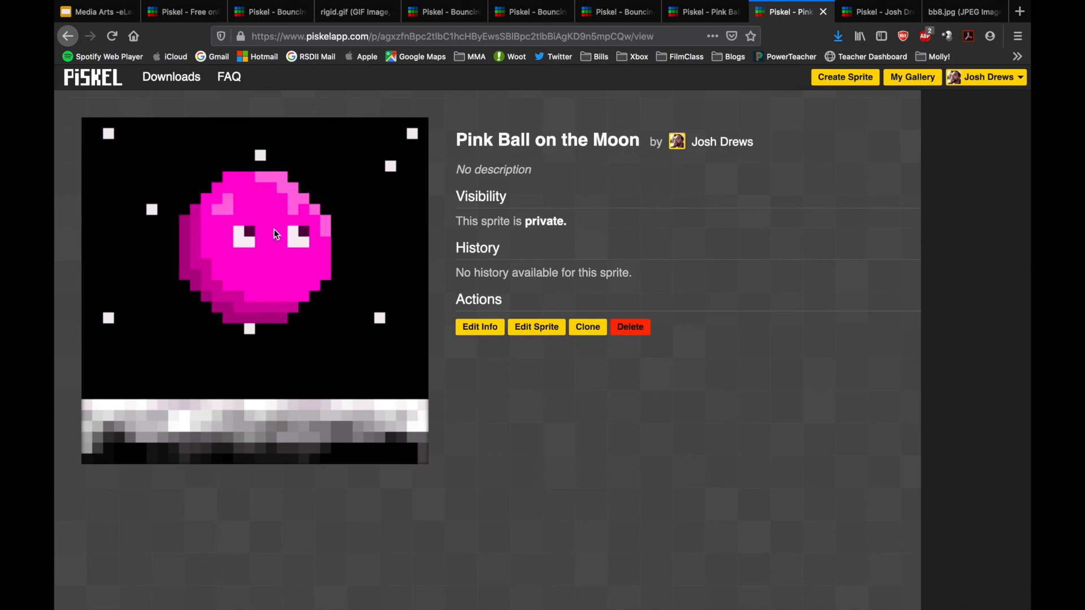